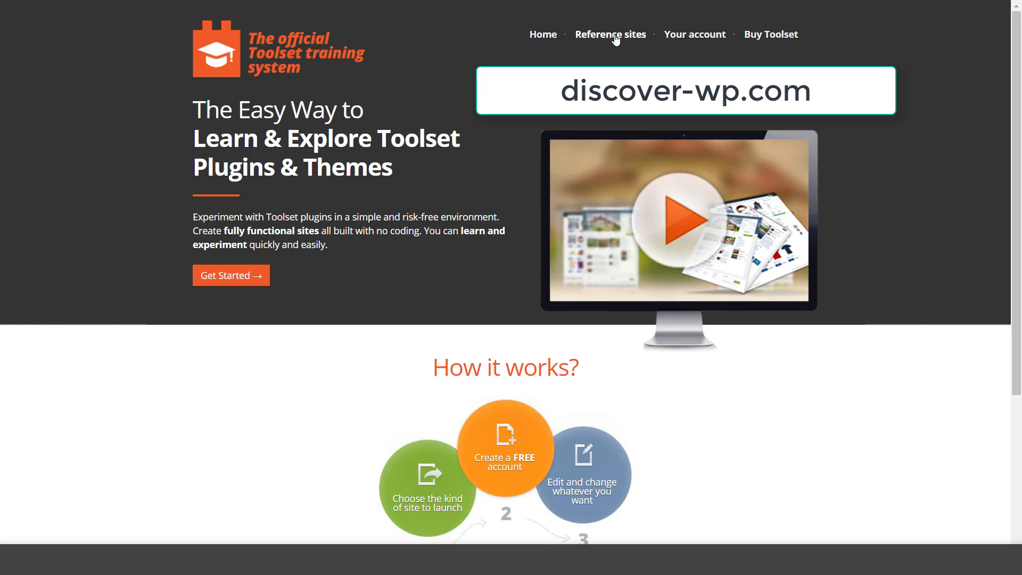
Go to the Reference sites page on discover-wp.com.
left_click(614, 35)
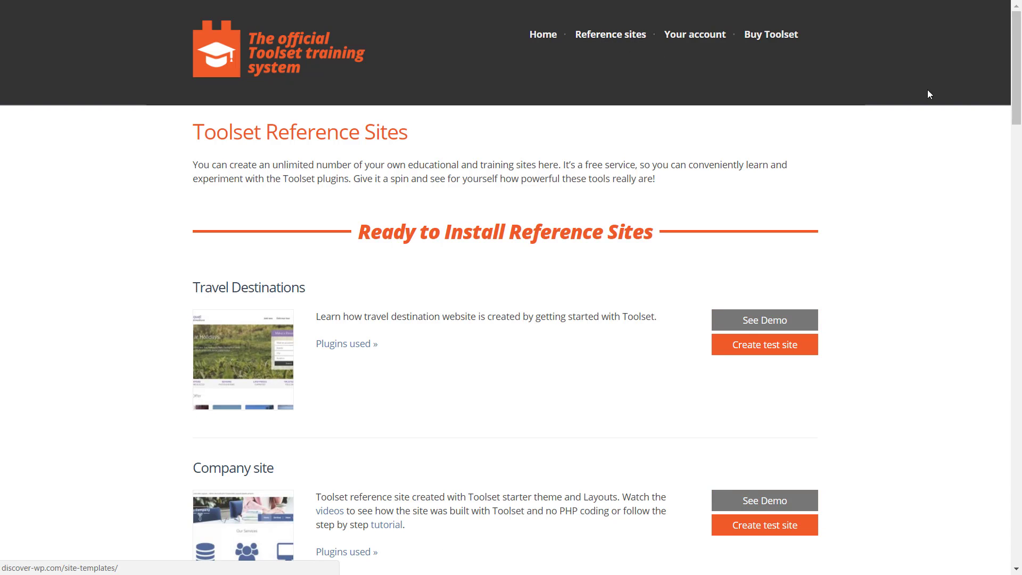
Scroll to Training & Tutorials and open the Toolset training site's details.
left_click_drag(1019, 94, 1019, 358)
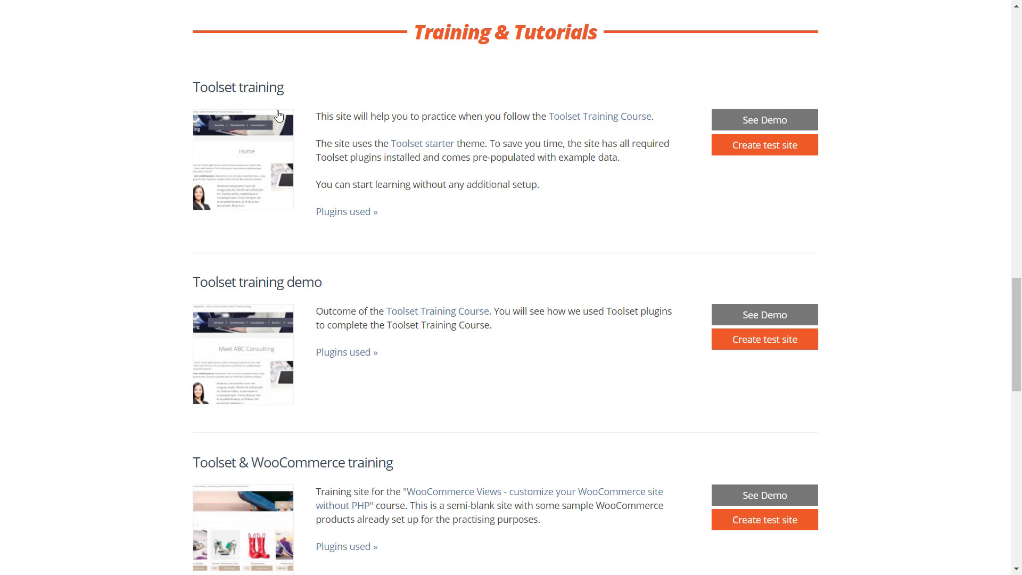
left_click(220, 94)
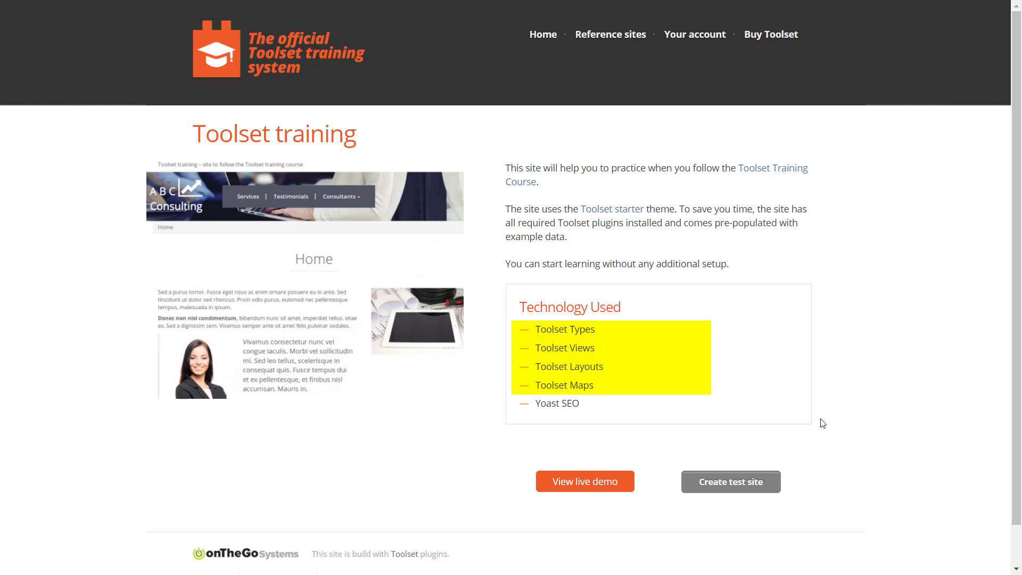
Start a Toolset training test site and submit the user's first name, last name and e-mail.
left_click(727, 487)
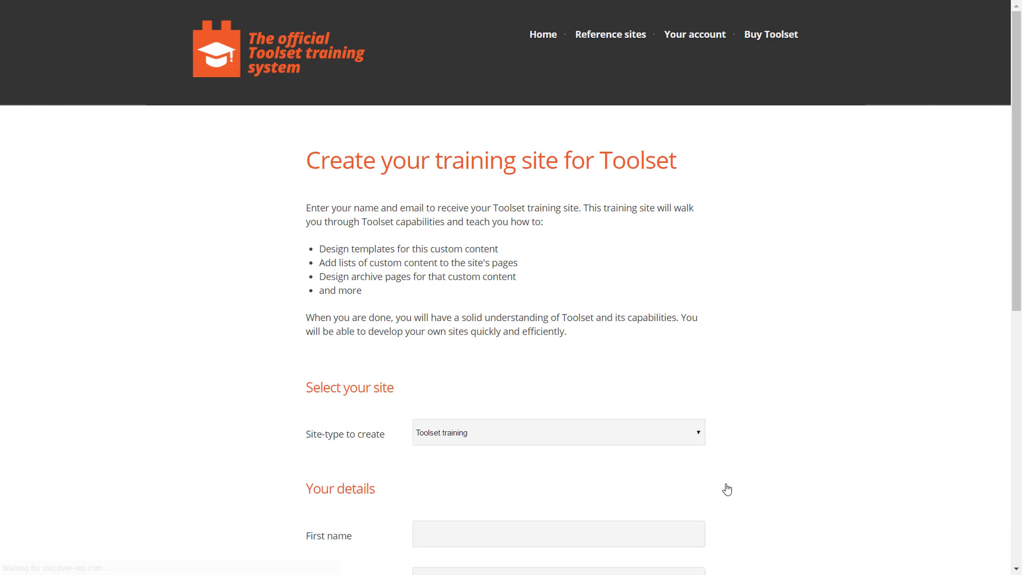
left_click_drag(1018, 194, 1019, 381)
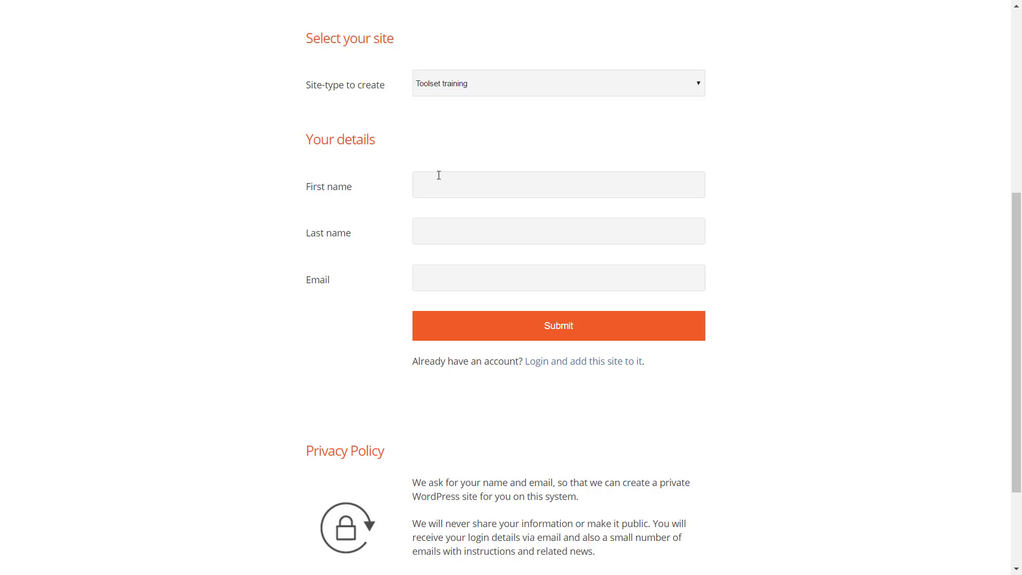
type("Agnes")
left_click(426, 233)
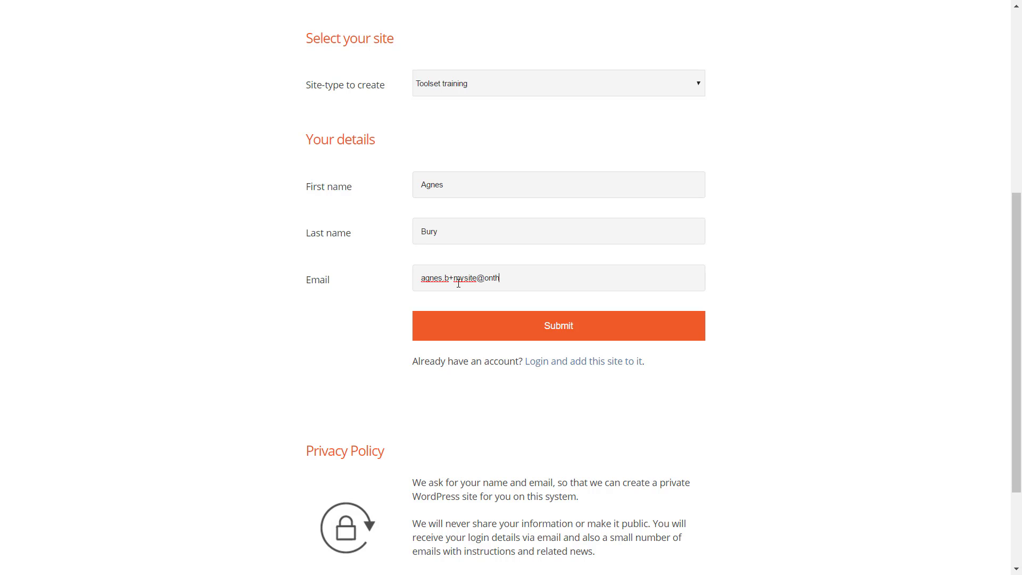
left_click(483, 334)
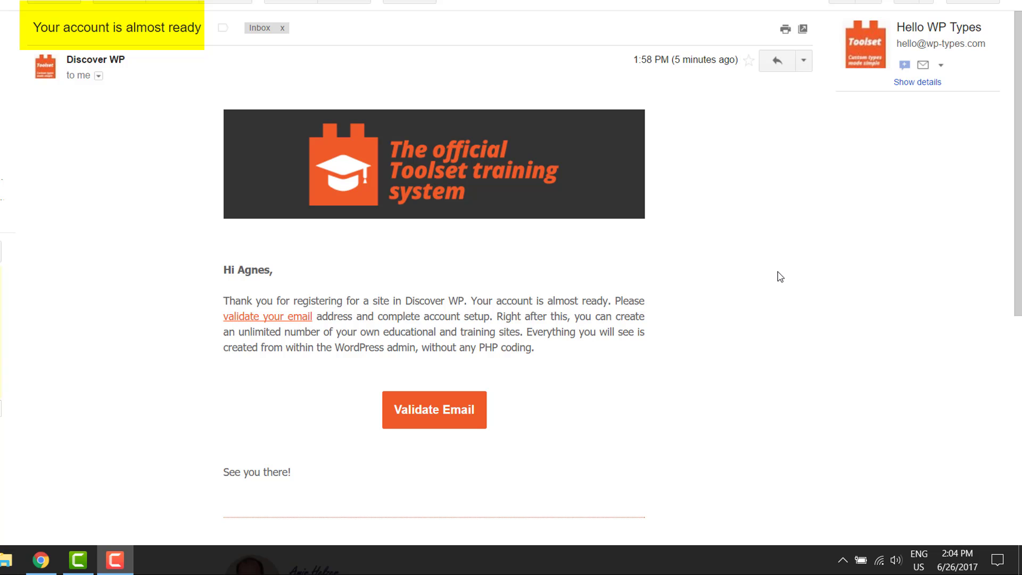
Validate the e-mail address using the 'Your account is almost ready' message's button.
left_click(434, 411)
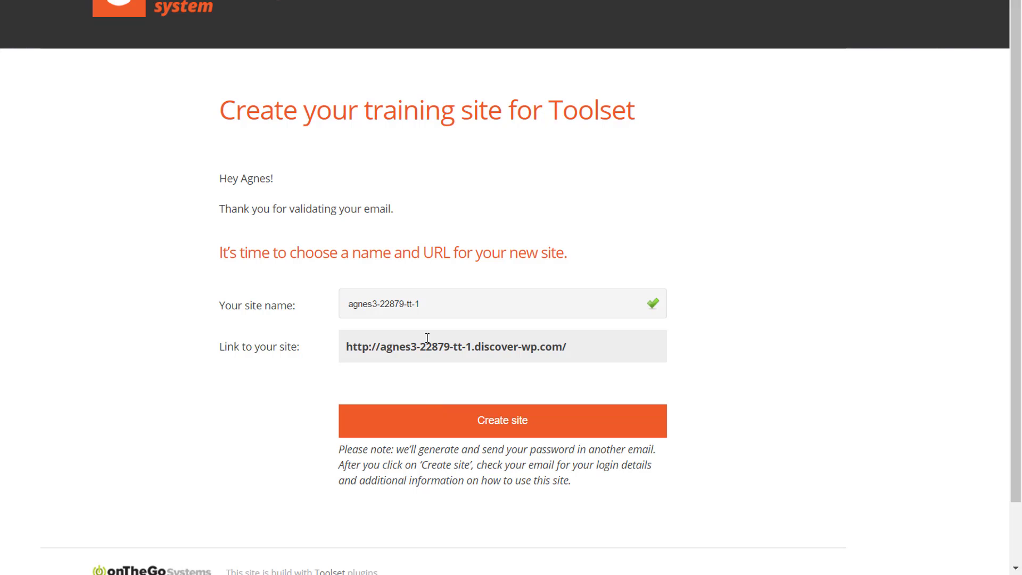
Replace the suggested site name with test-toolset and create the training site.
left_click_drag(426, 305, 346, 302)
key("BackSpace")
type("te")
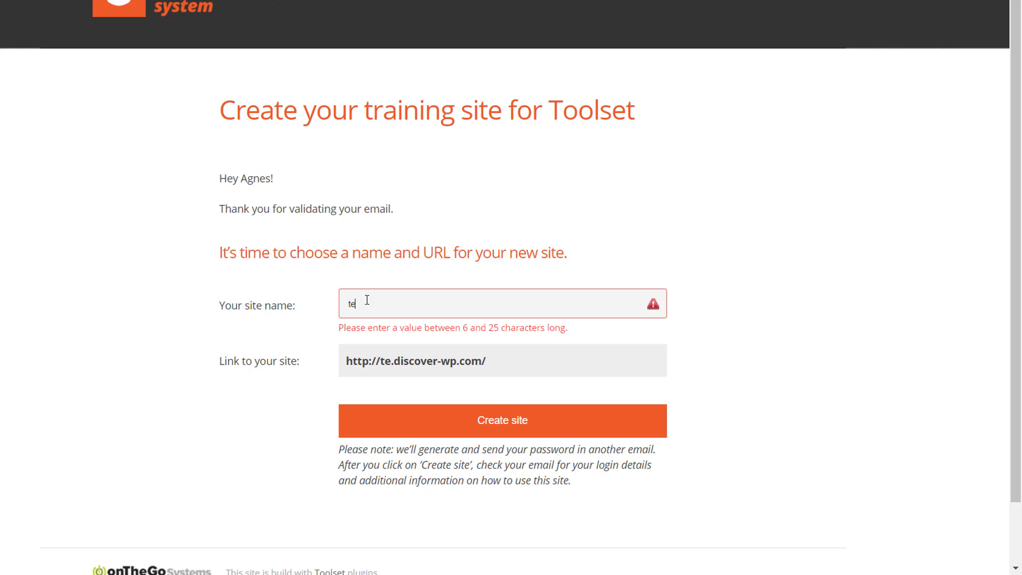
type("st-")
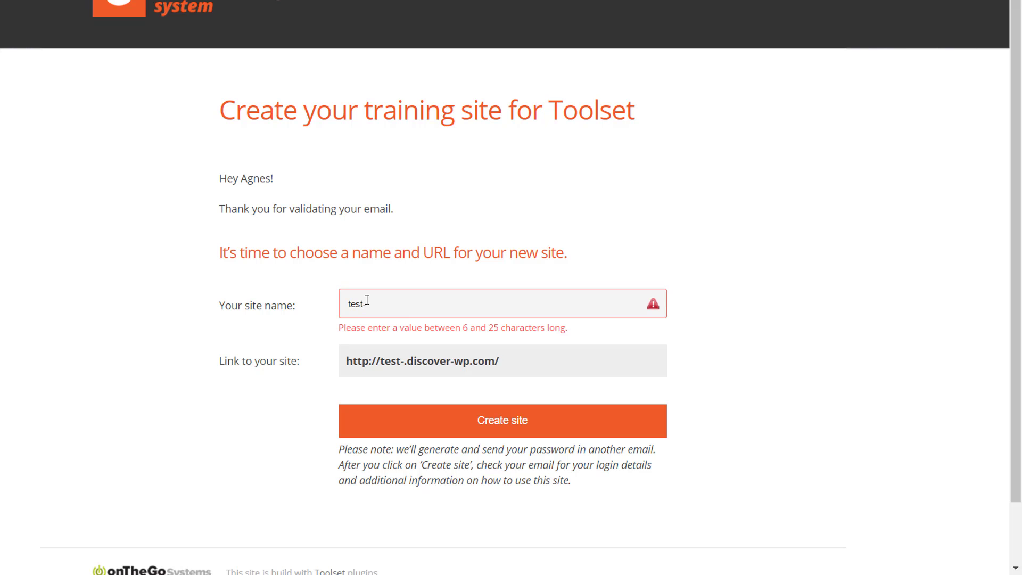
type("toolset")
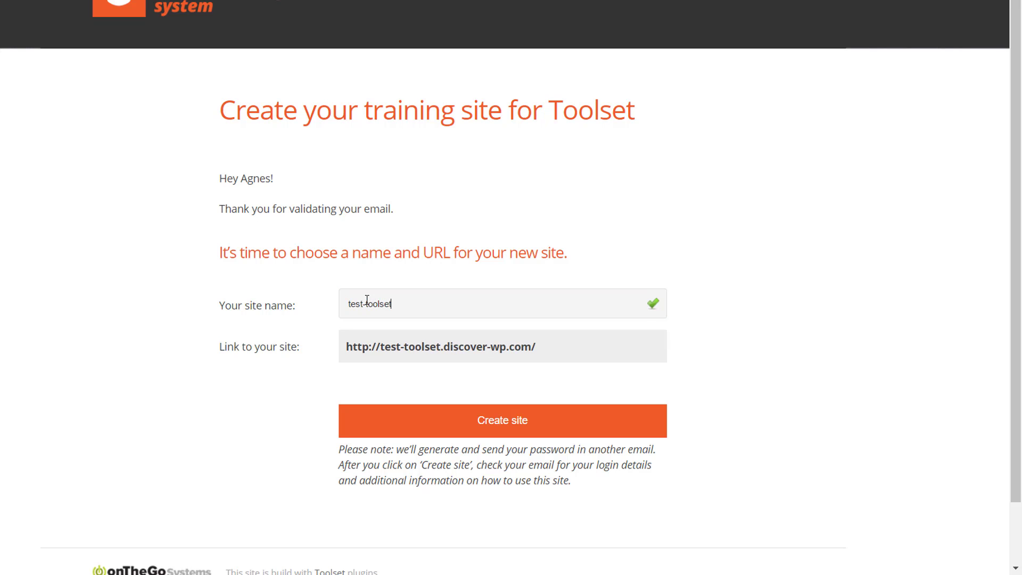
left_click(452, 426)
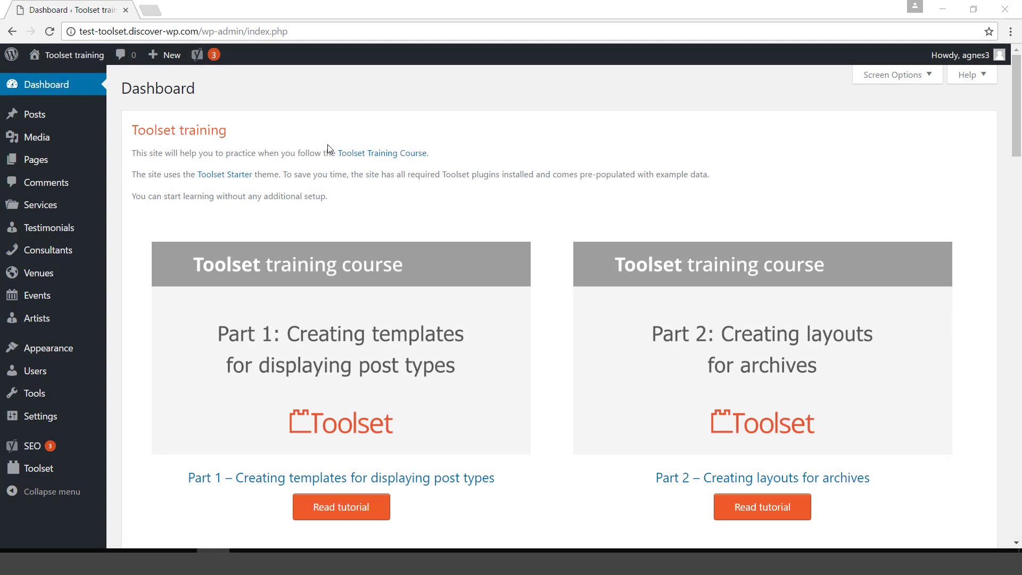
Open the live site in a new tab and load the nonexistent /ggg address.
mouse_move(68, 58)
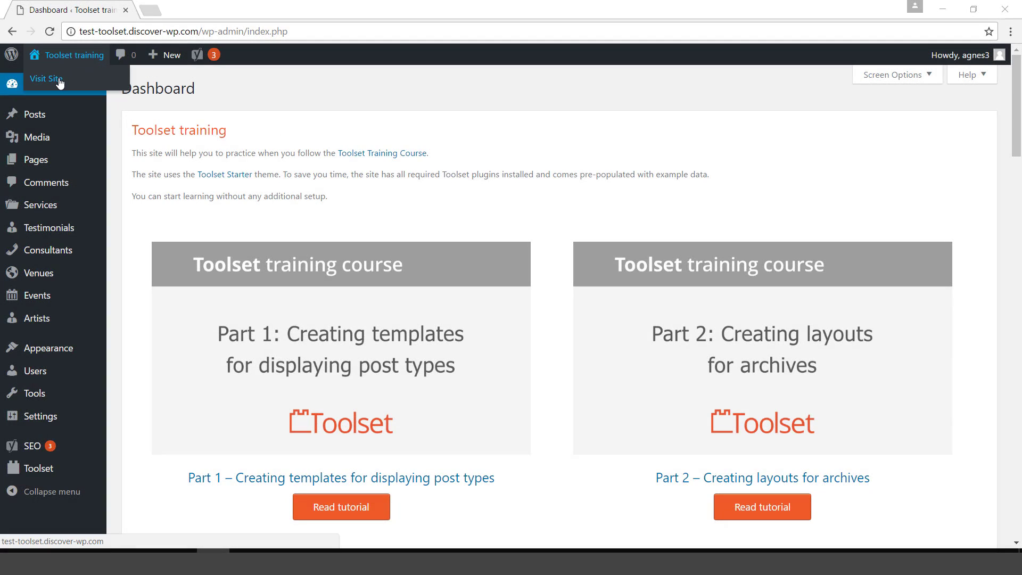
middle_click(60, 84)
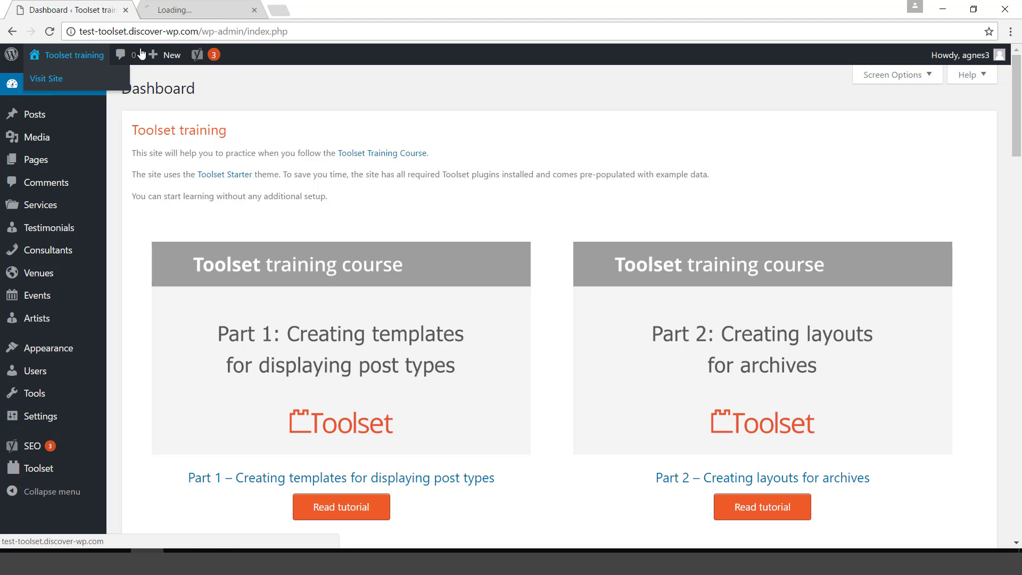
left_click(197, 9)
left_click(234, 30)
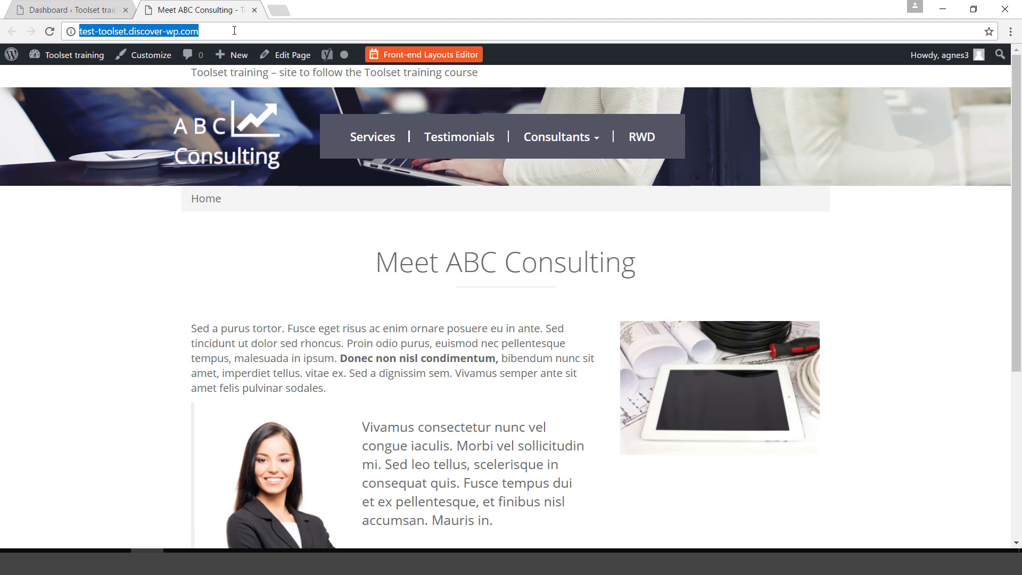
left_click(234, 30)
type("/ggg")
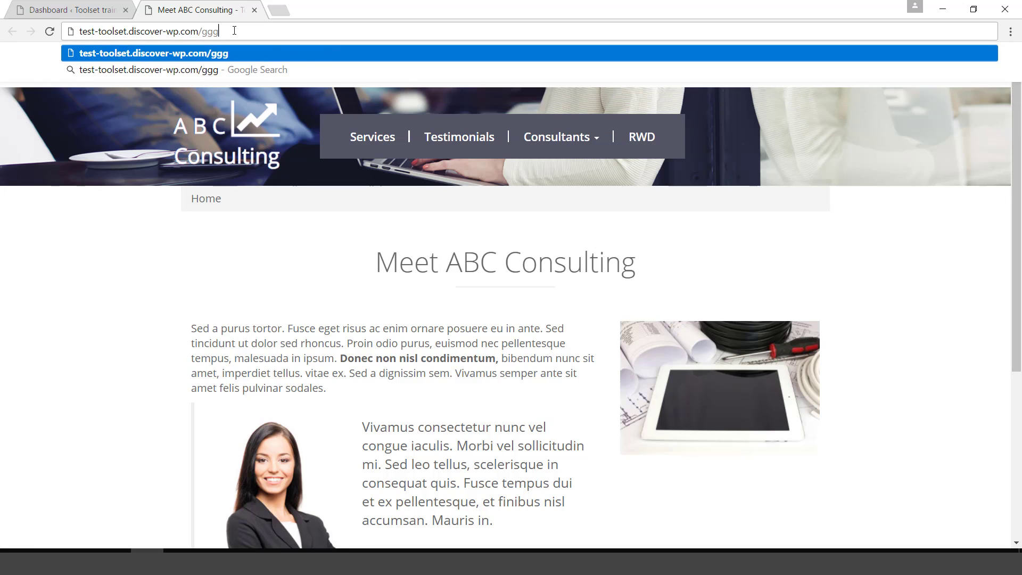
key("Return")
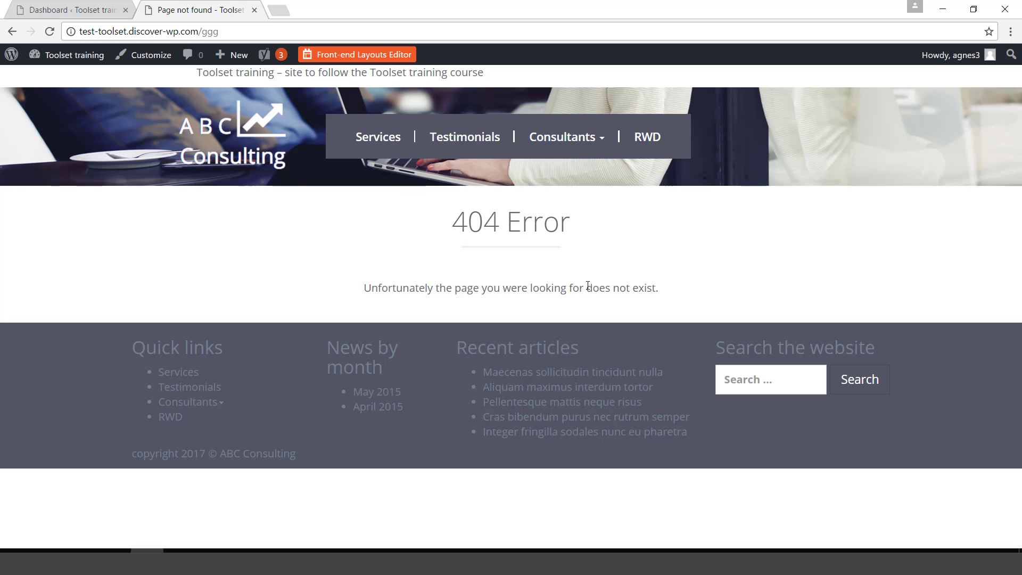
Add 'Here are some helpful links instead.' to the 404 text cell in the front-end editor and save.
left_click(361, 56)
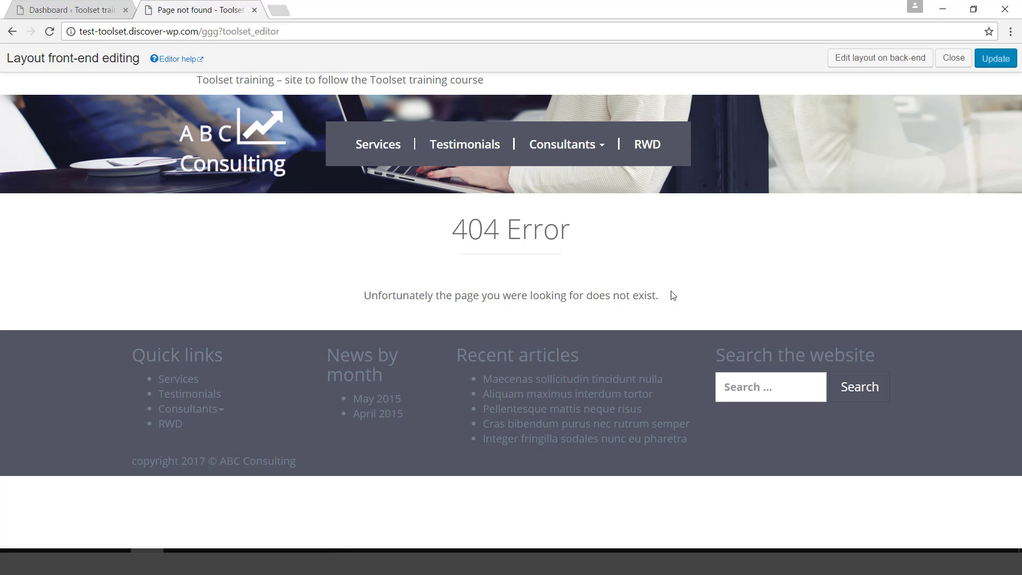
mouse_move(657, 298)
left_click(868, 300)
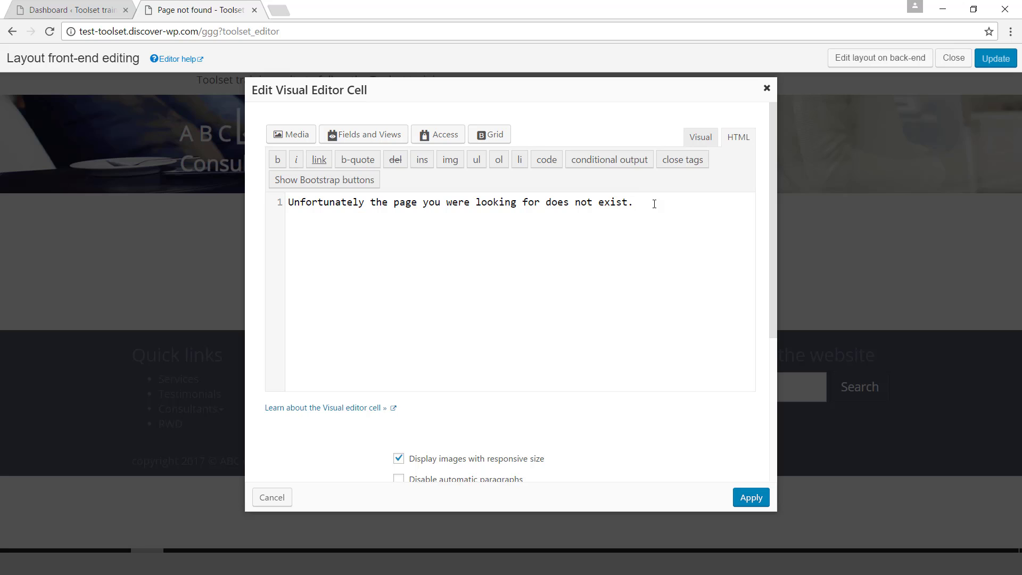
type("Here are some helpful links instead.")
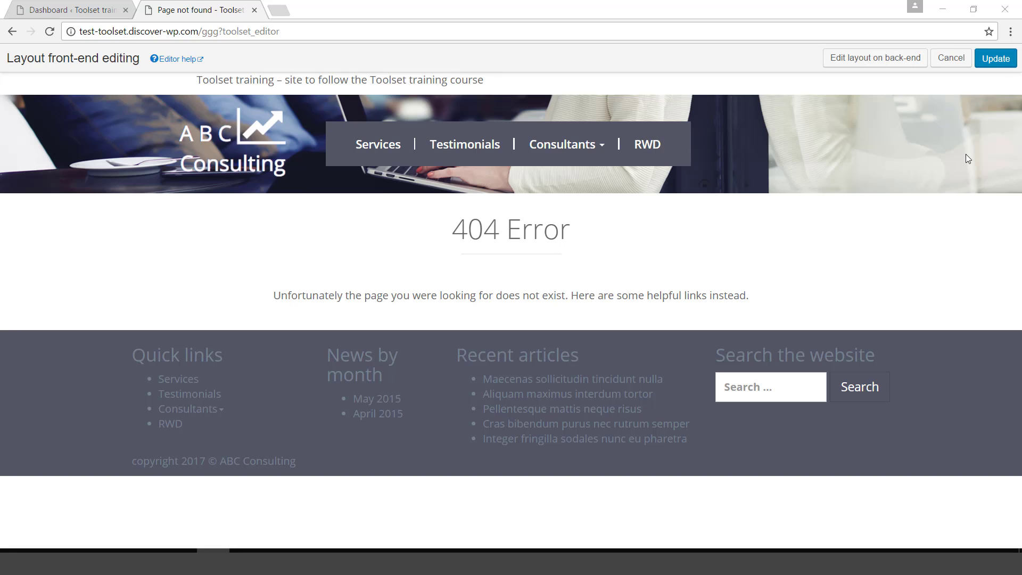
left_click(995, 60)
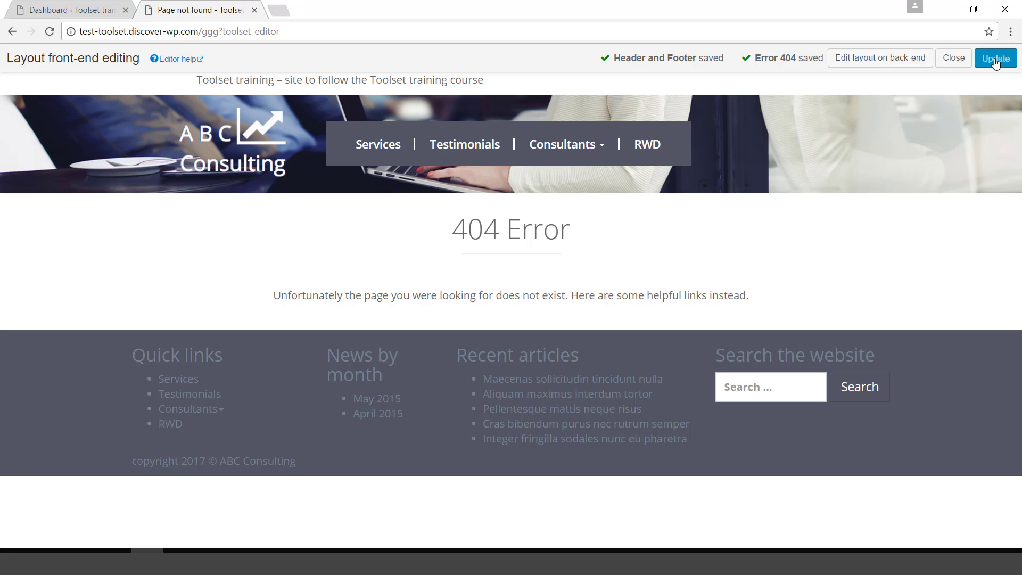
Open the Error 404 layout in the back-end editor and add a 4-column cell in a new Row 3.
left_click(869, 63)
left_click(925, 96)
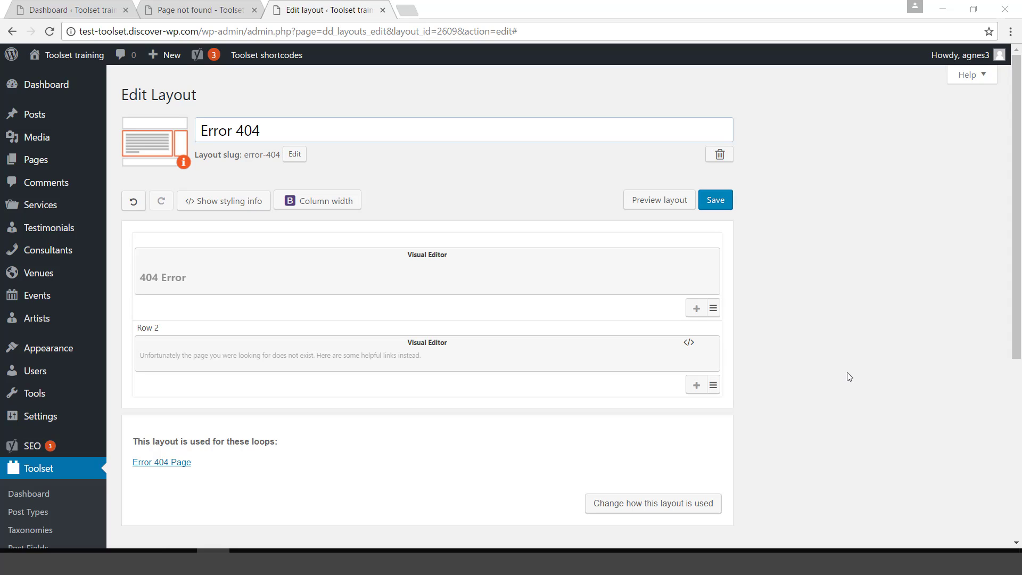
left_click(697, 386)
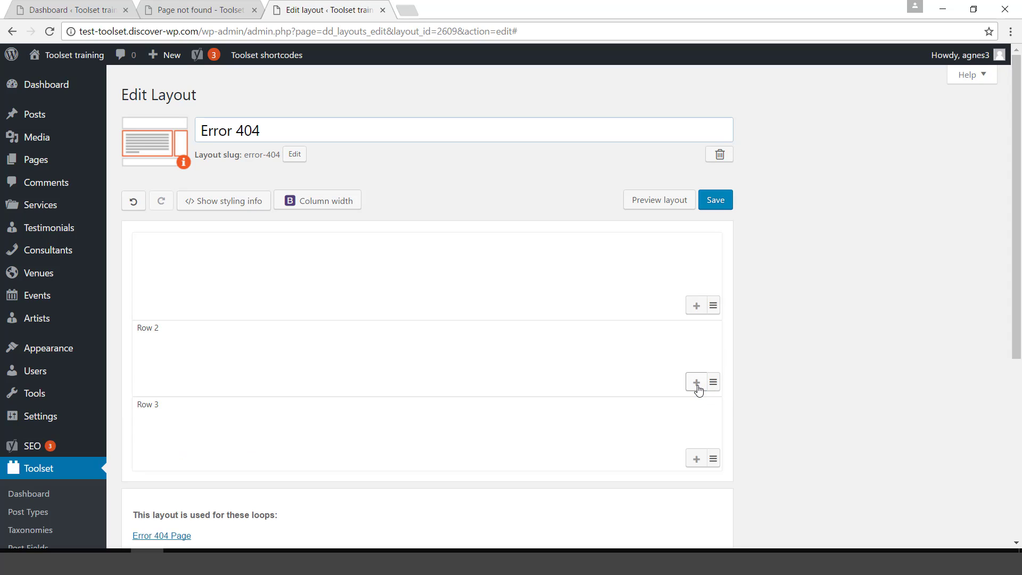
left_click(165, 425)
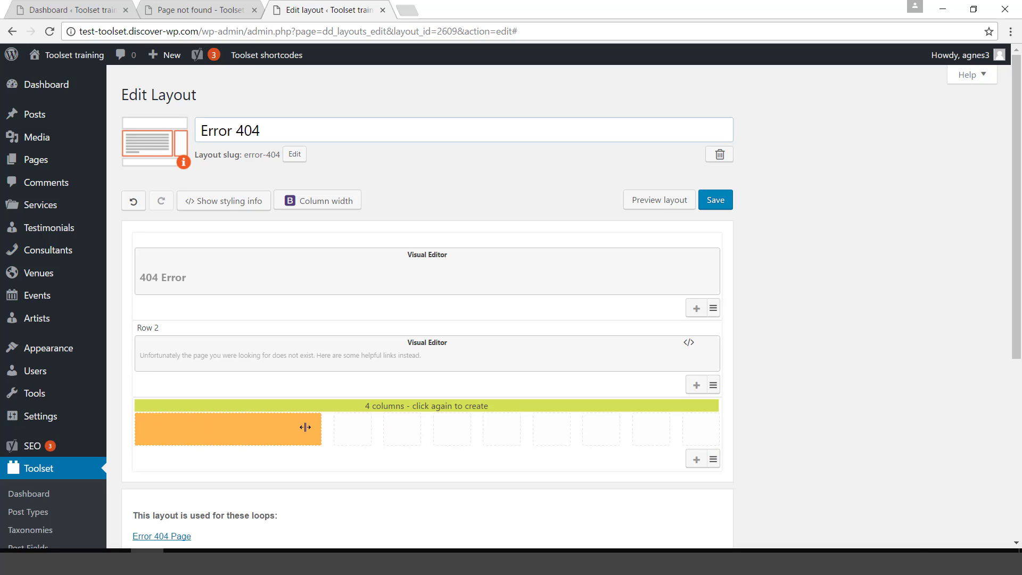
left_click(305, 427)
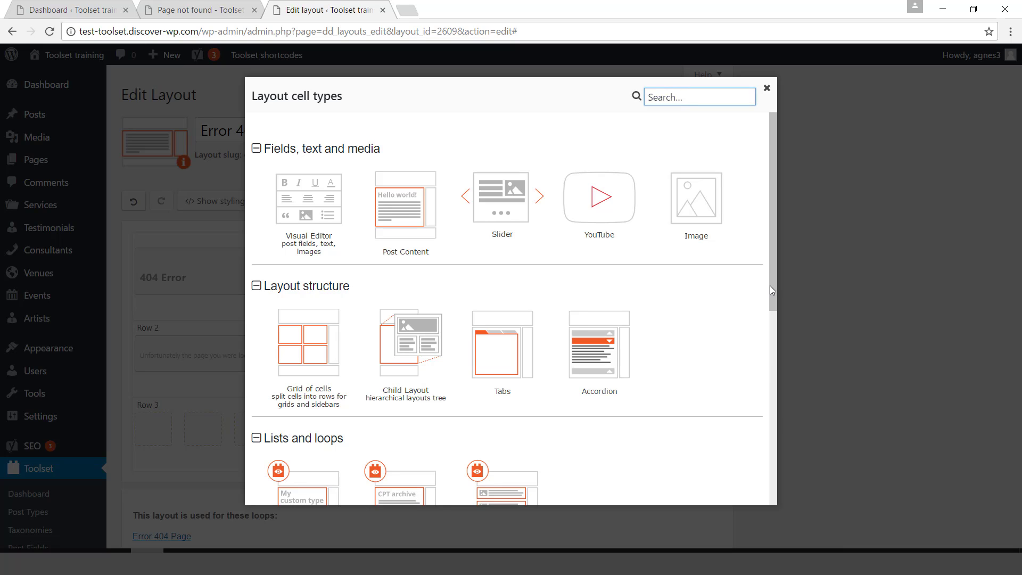
Make the new cell a View cell and create a new View for it.
left_click_drag(770, 285, 737, 365)
left_click(515, 378)
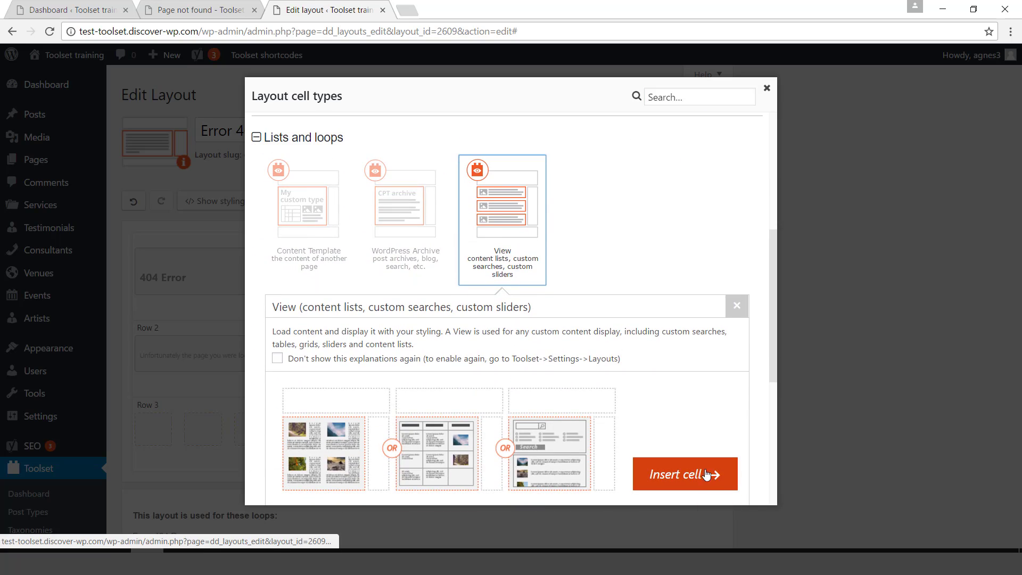
left_click(710, 476)
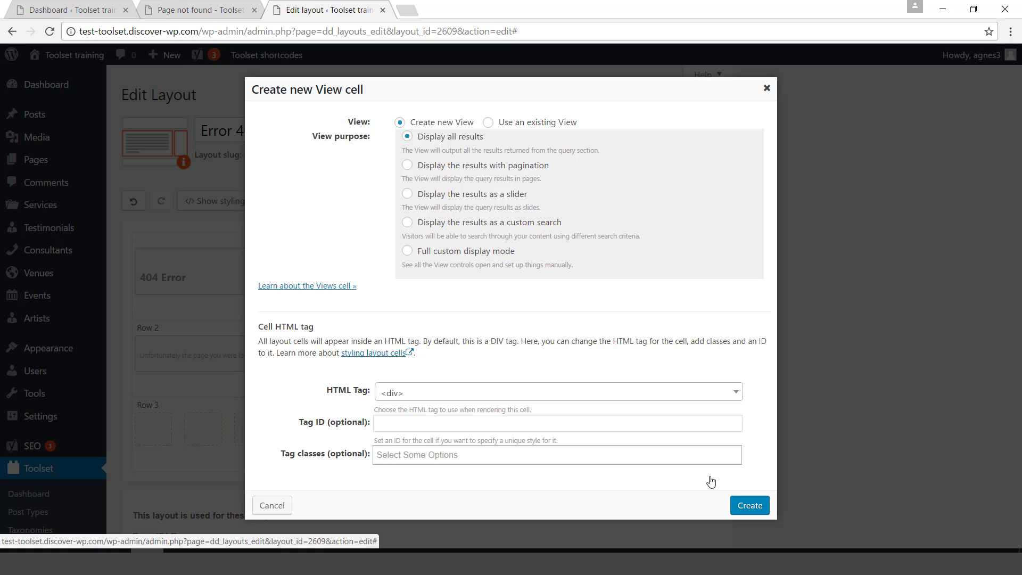
left_click(749, 507)
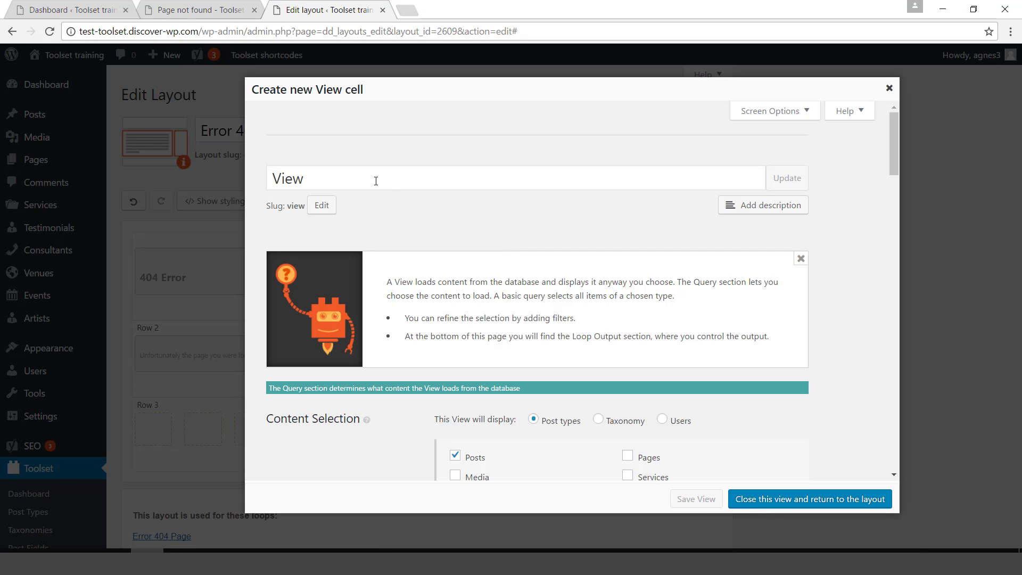
Title the new View 'Featured posts' and set its slug to featured-posts.
left_click_drag(375, 178, 274, 167)
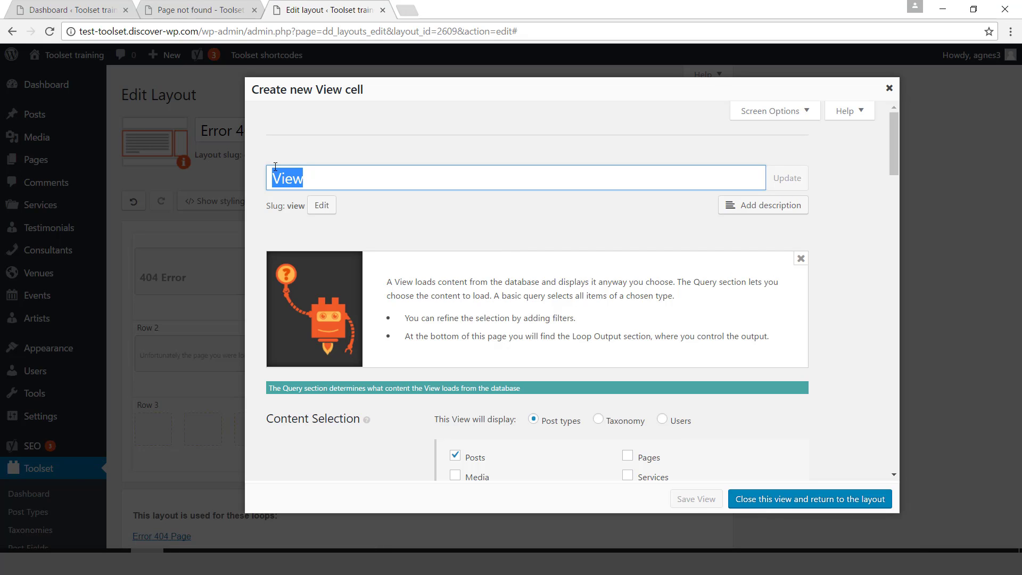
type("F")
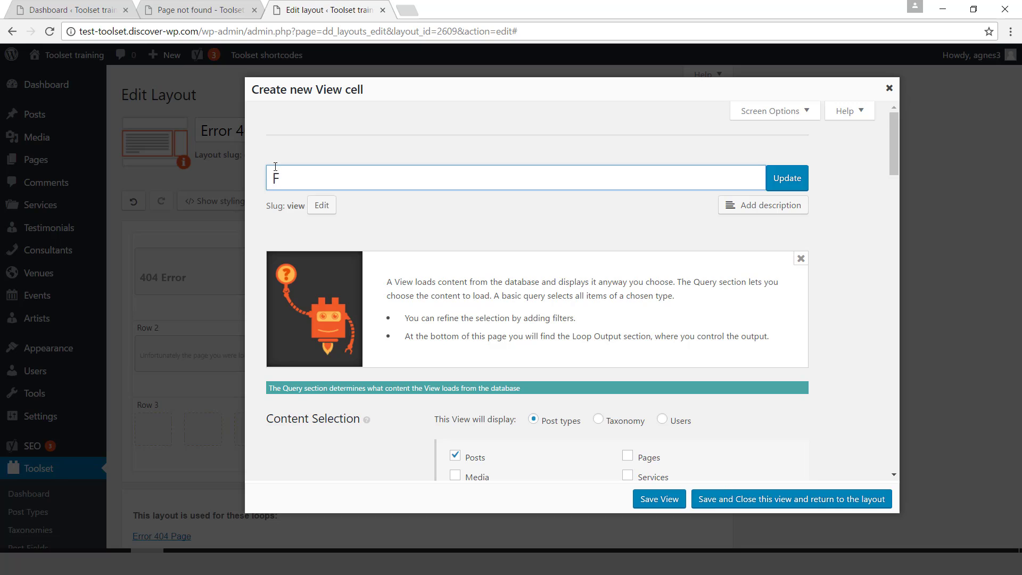
type("eatured posts")
left_click_drag(397, 180, 273, 181)
key("ctrl+c")
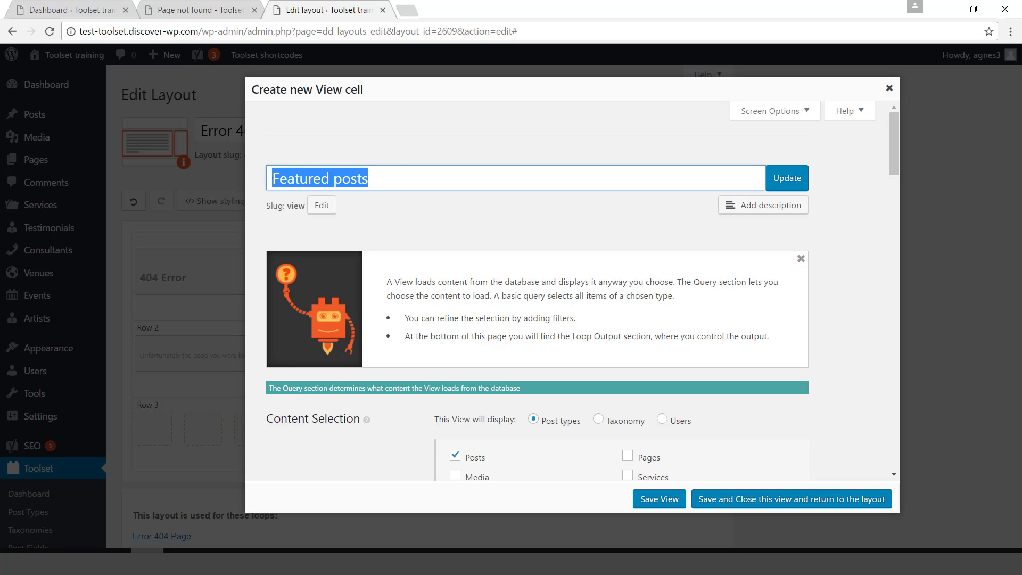
key("alt")
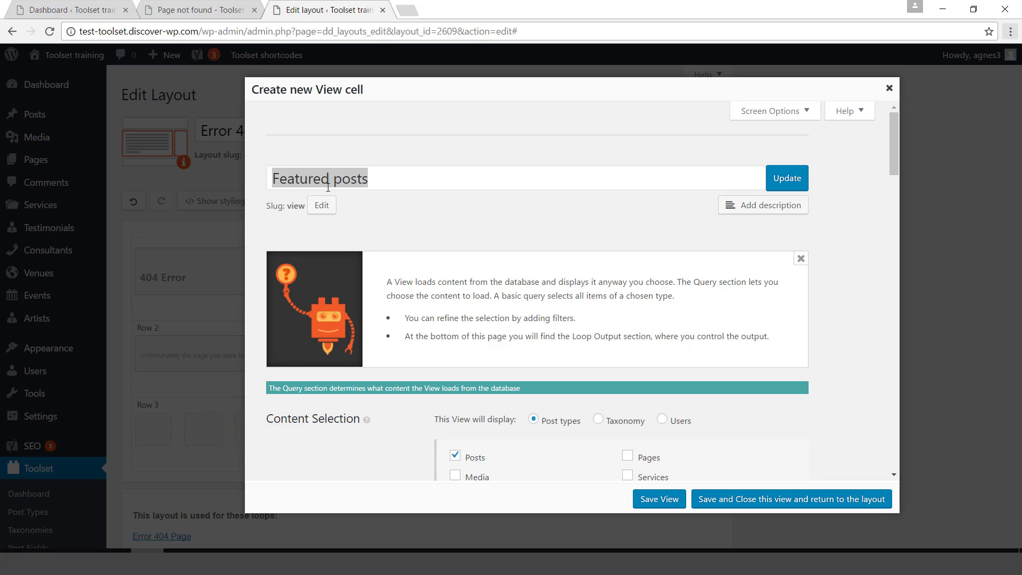
left_click(322, 205)
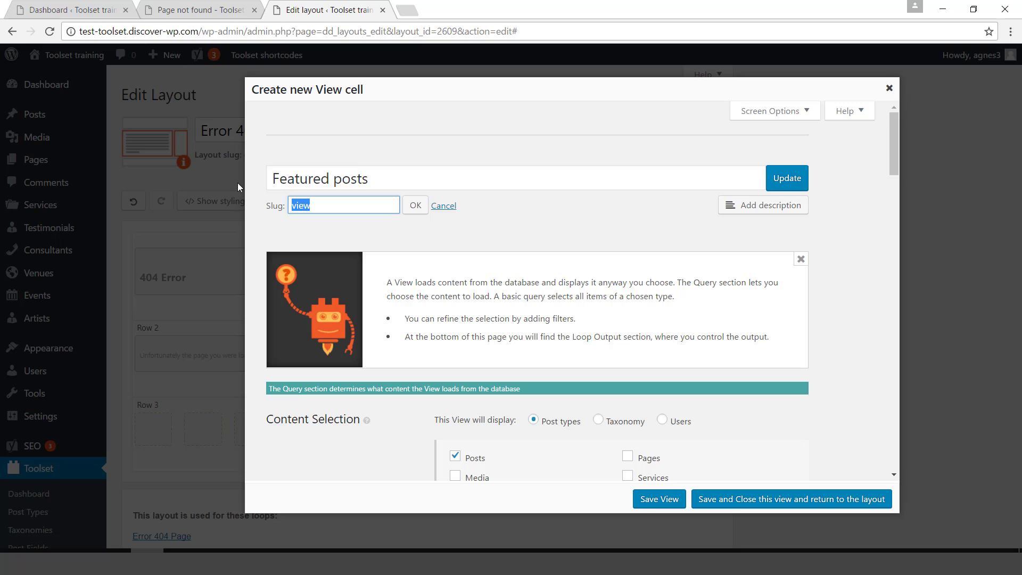
key("ctrl+v")
left_click(415, 205)
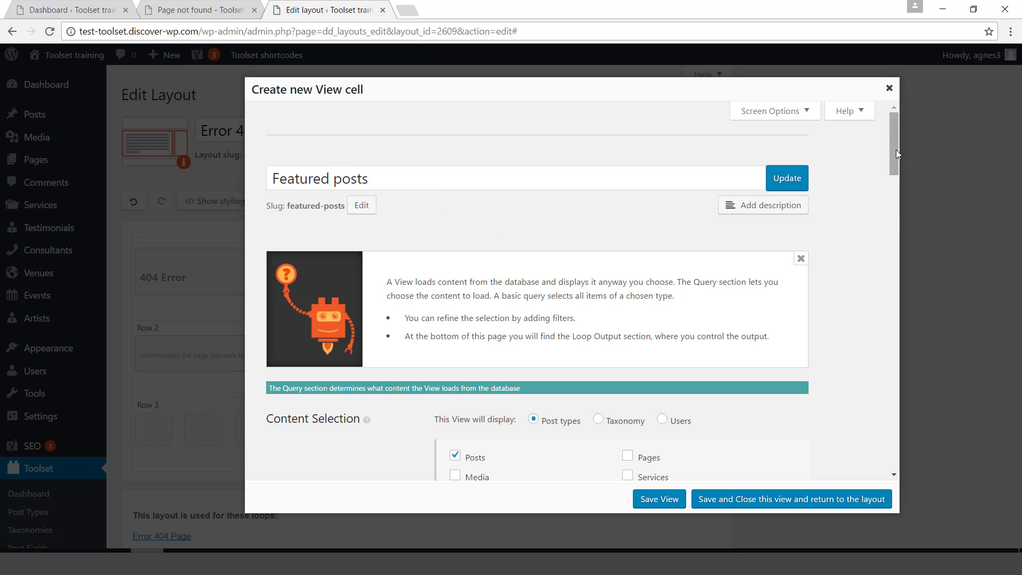
left_click_drag(897, 152, 887, 190)
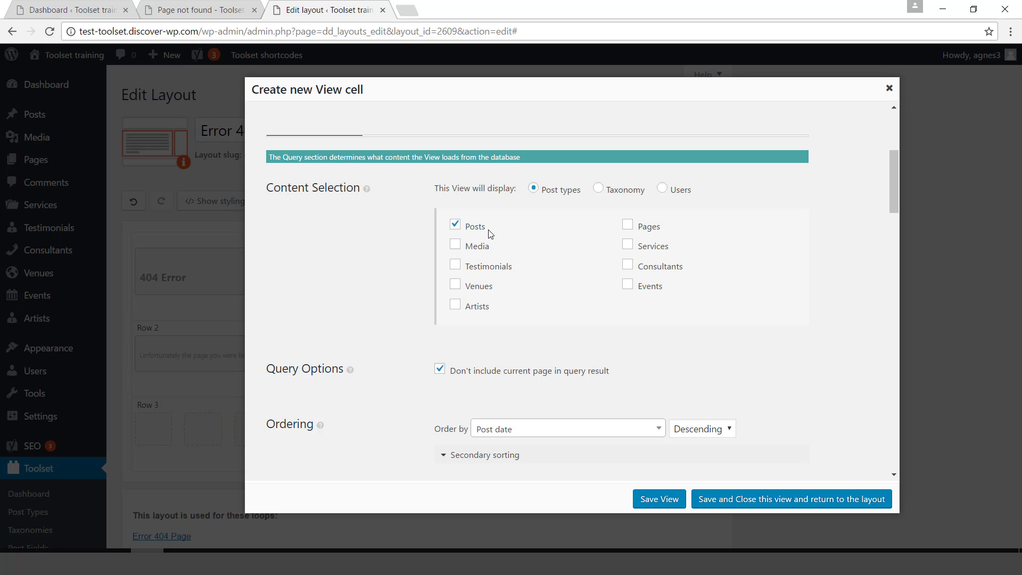
Add a Categories query filter limited to the Featured category and save it.
left_click_drag(899, 196, 892, 263)
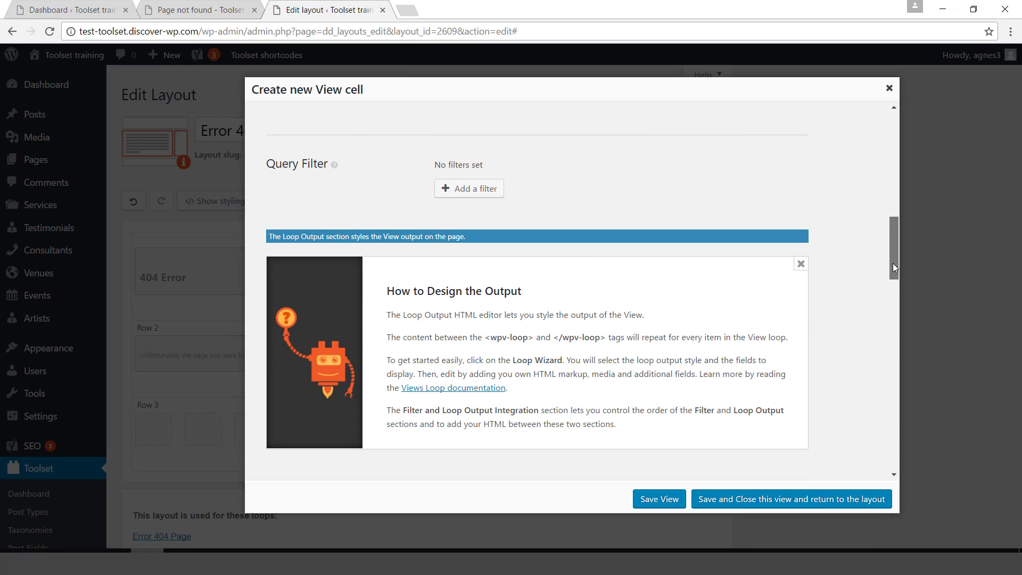
left_click(477, 191)
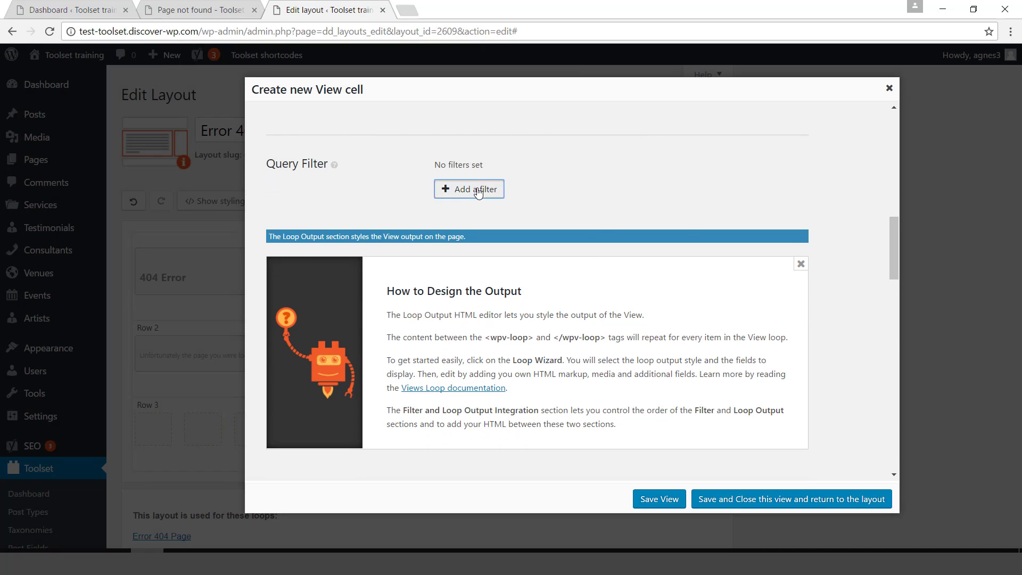
left_click(494, 197)
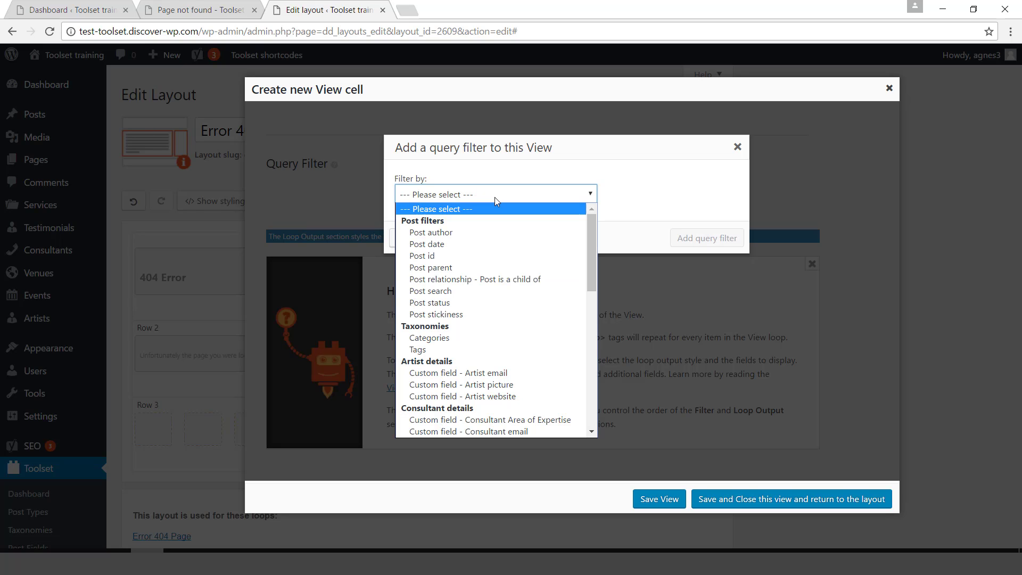
left_click(477, 339)
left_click(697, 239)
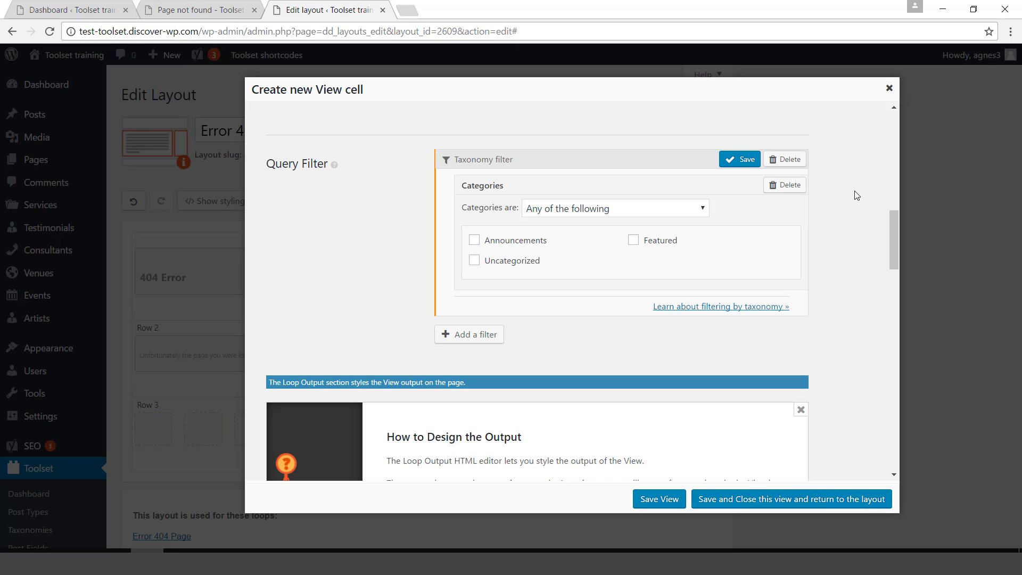
left_click(633, 245)
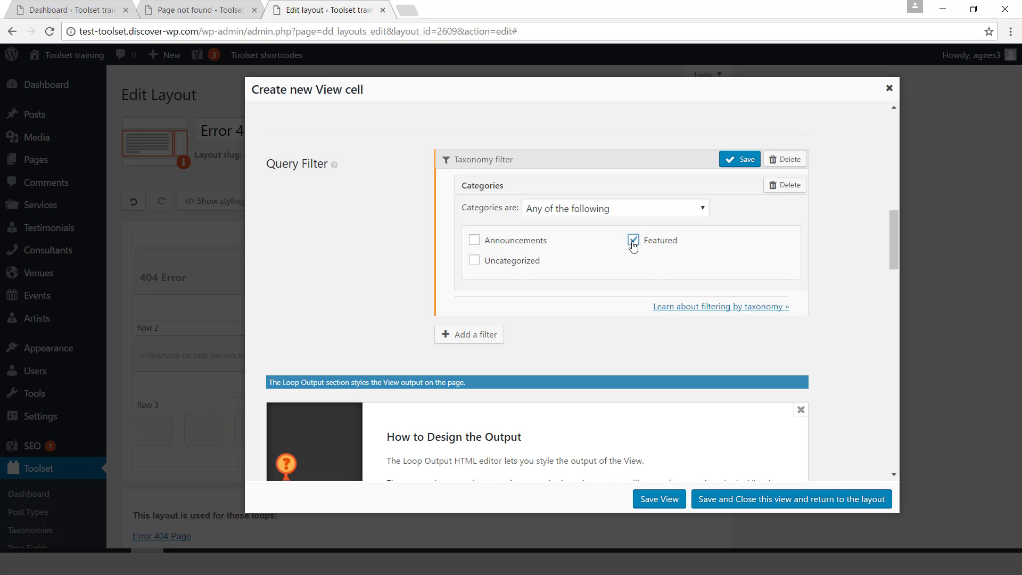
left_click(745, 162)
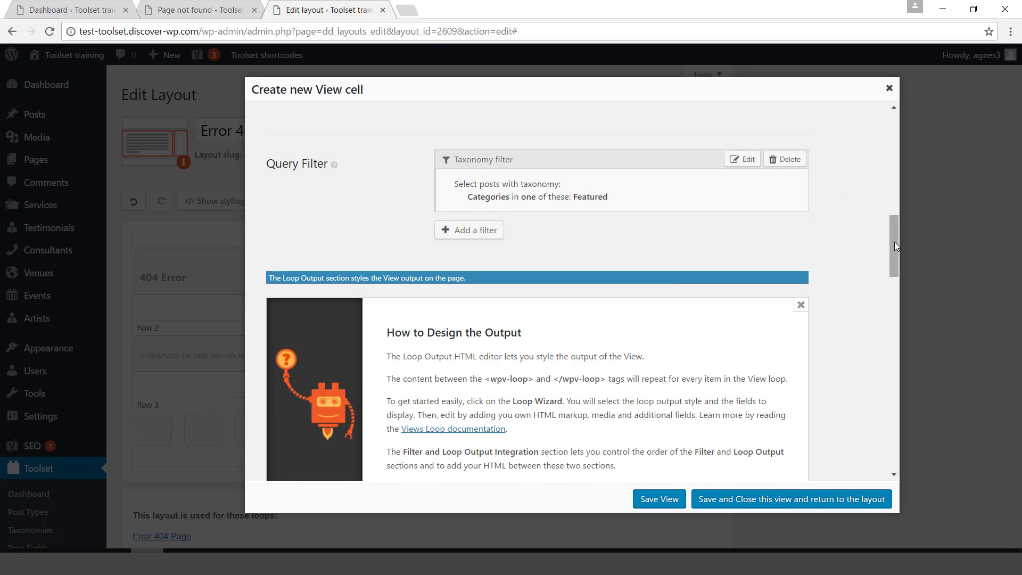
left_click_drag(895, 242, 882, 296)
scroll(882, 296, "down", 2)
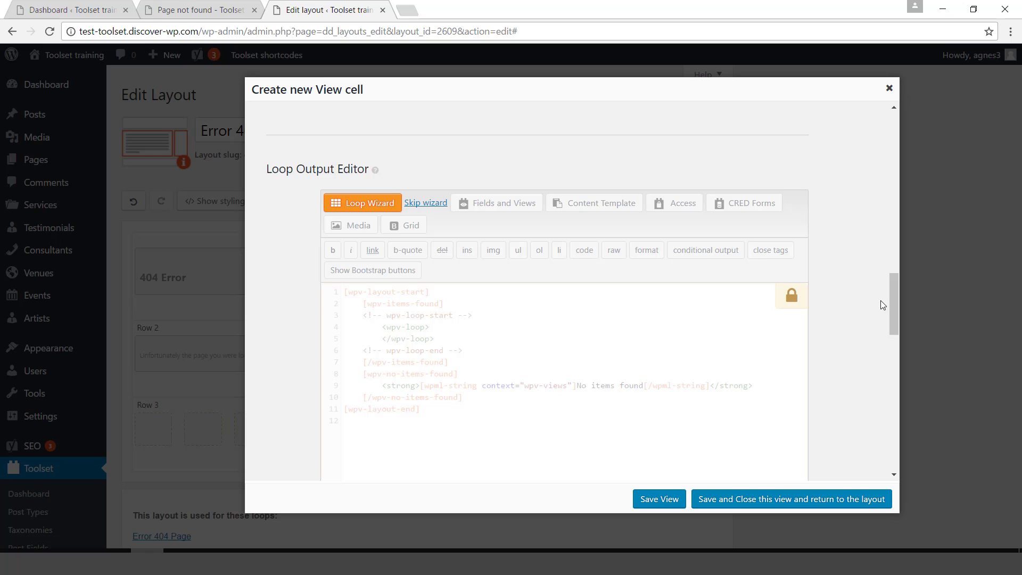
Start the Loop Wizard with an unformatted loop and add a Post featured image field.
left_click(355, 205)
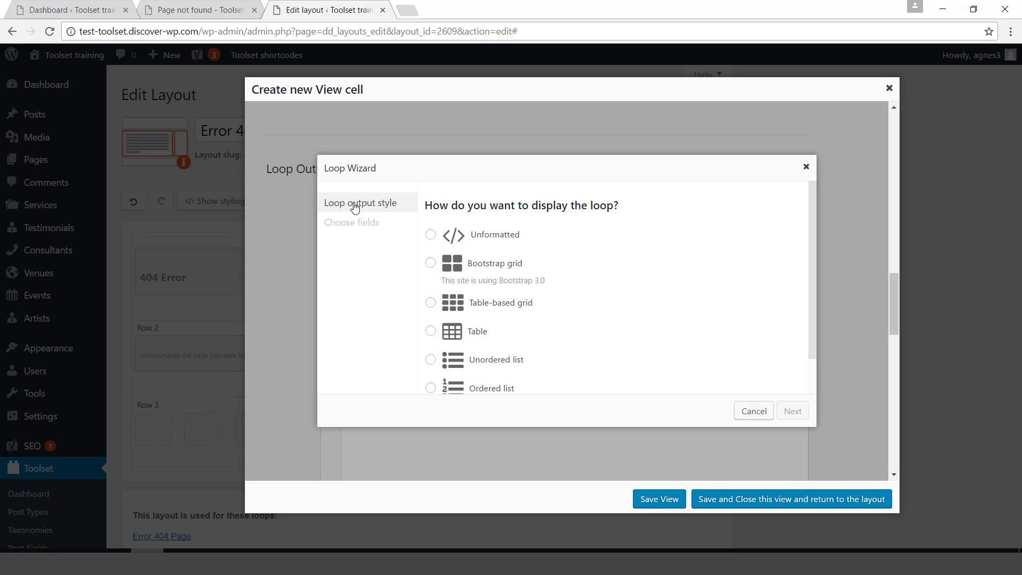
left_click(431, 236)
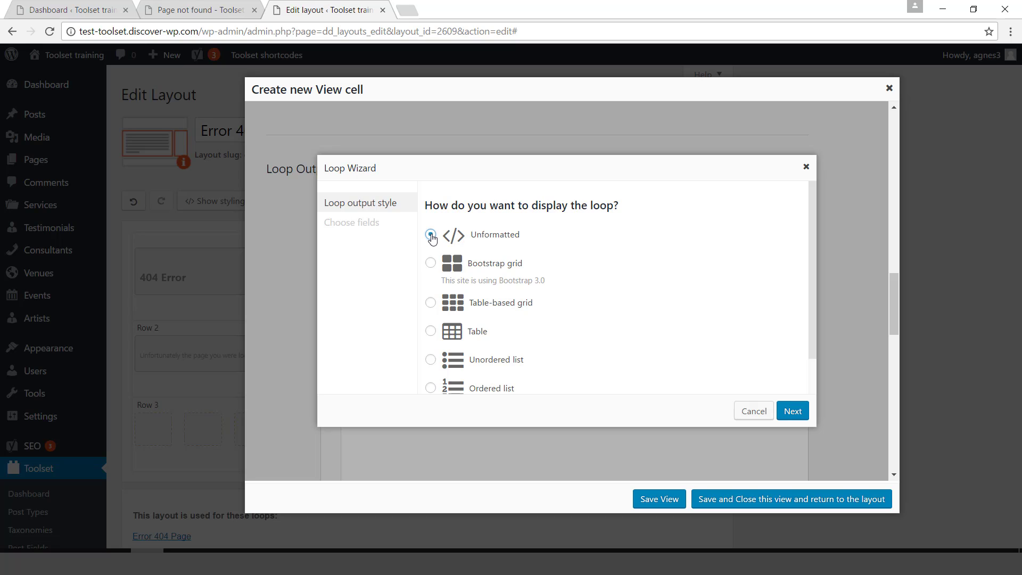
left_click(793, 412)
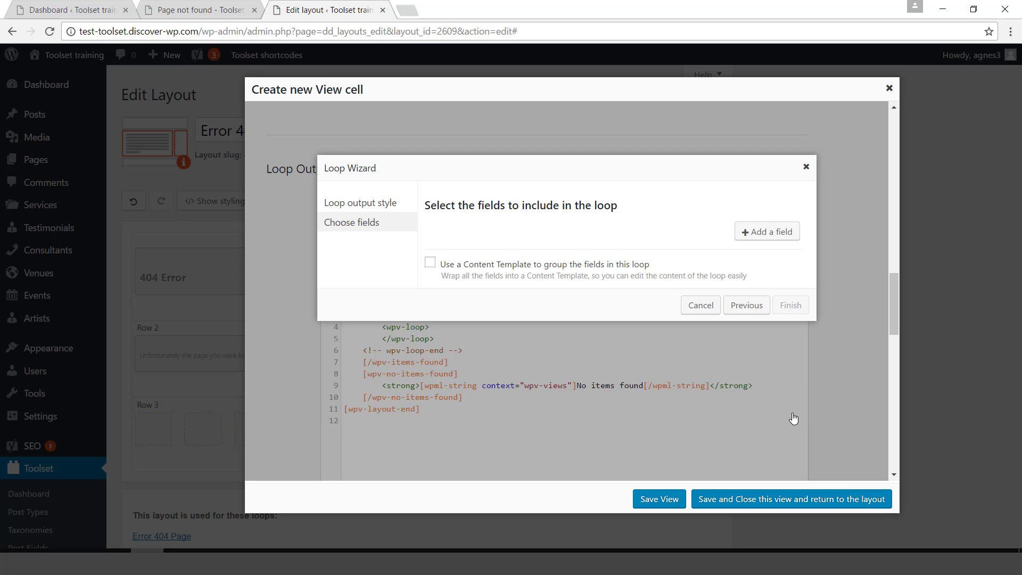
left_click(762, 238)
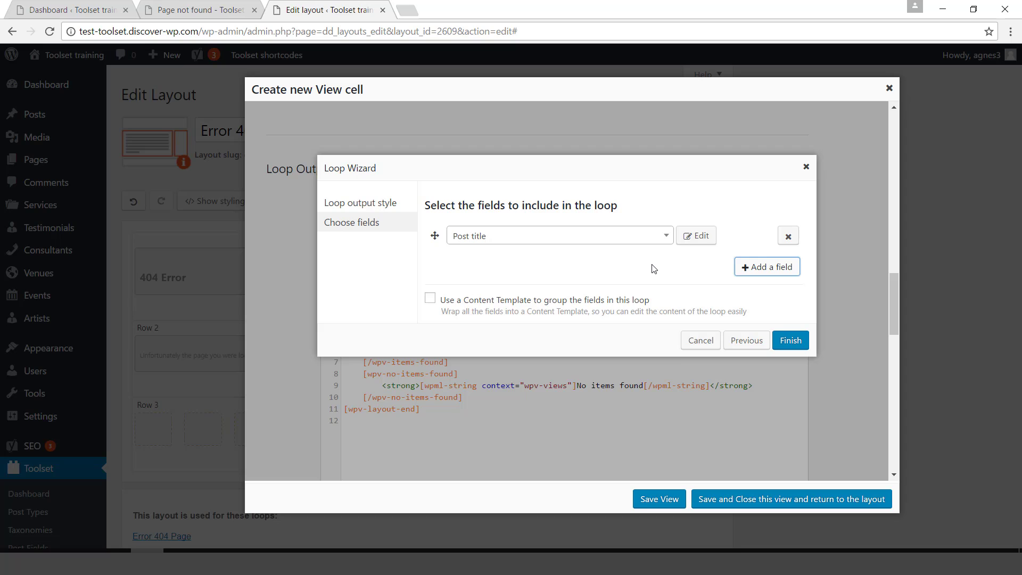
left_click(666, 238)
type("fea")
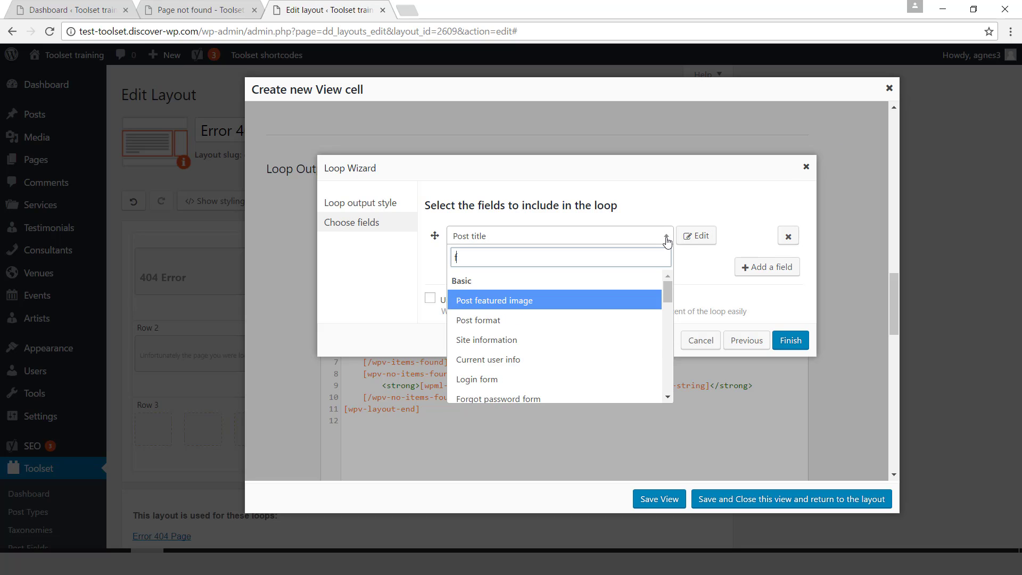
left_click(572, 303)
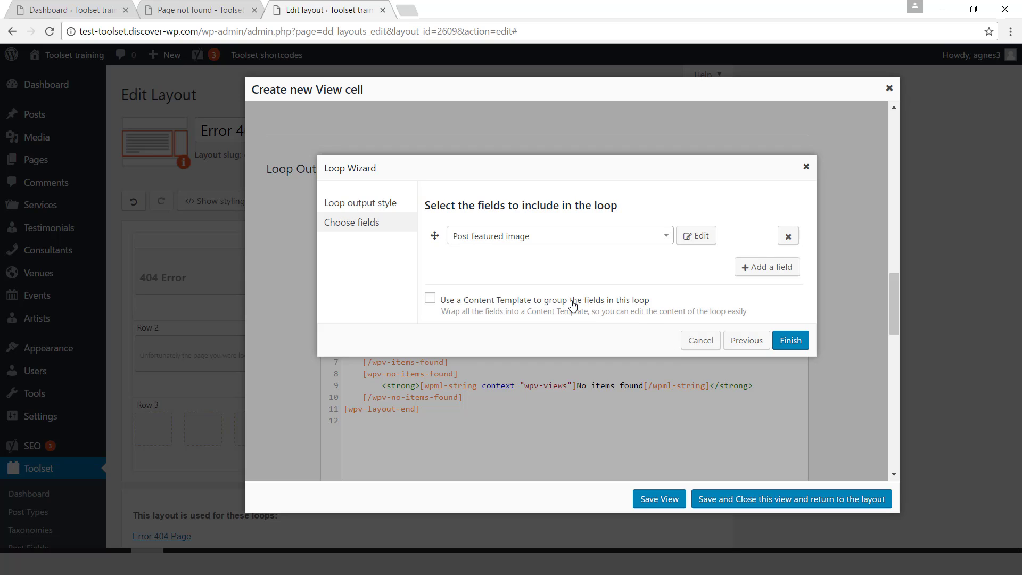
Set the featured image to a custom 70×70 size.
left_click(692, 236)
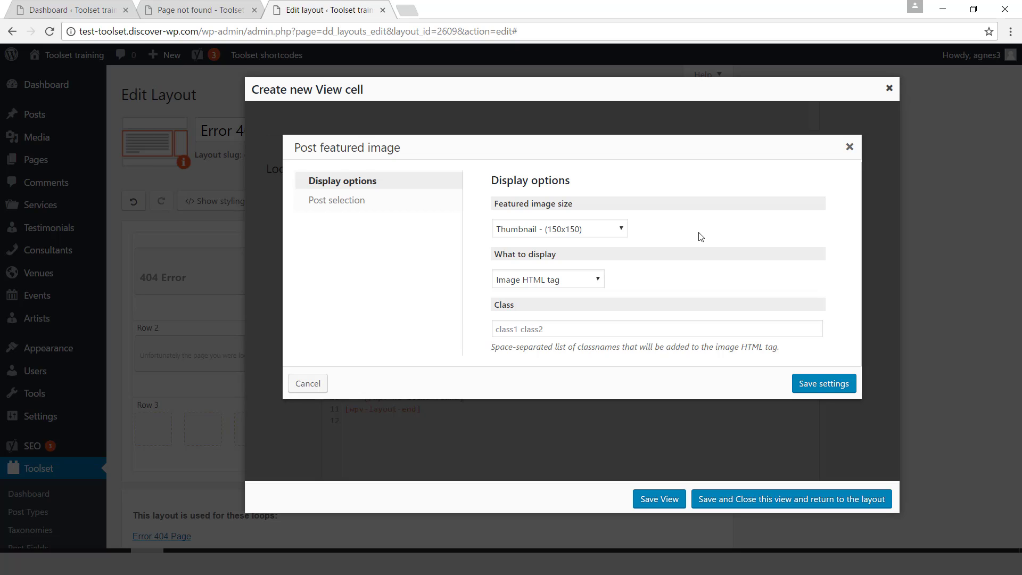
left_click(611, 227)
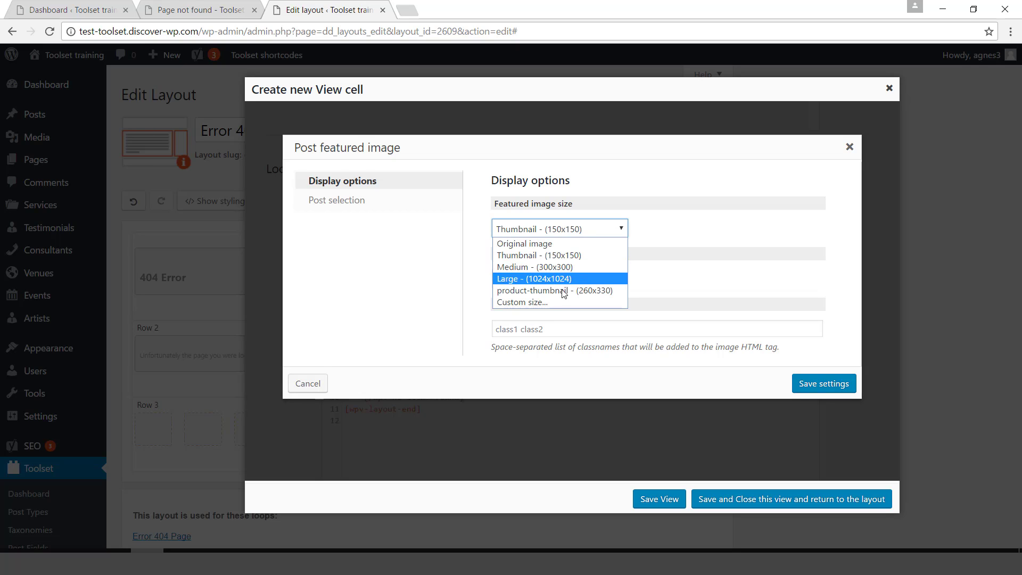
left_click(548, 303)
left_click(524, 261)
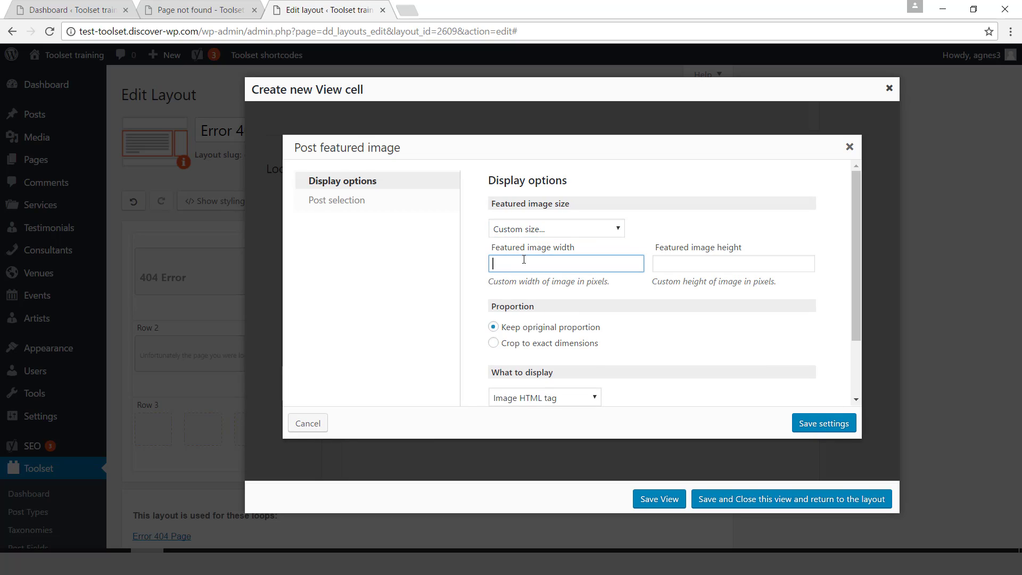
type("70")
key("Tab")
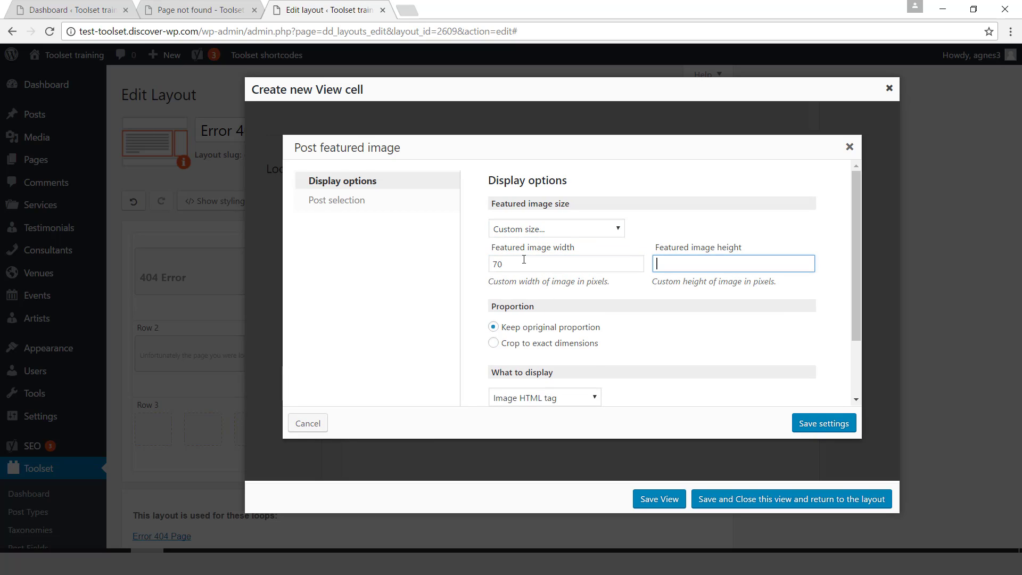
type("70")
left_click(826, 427)
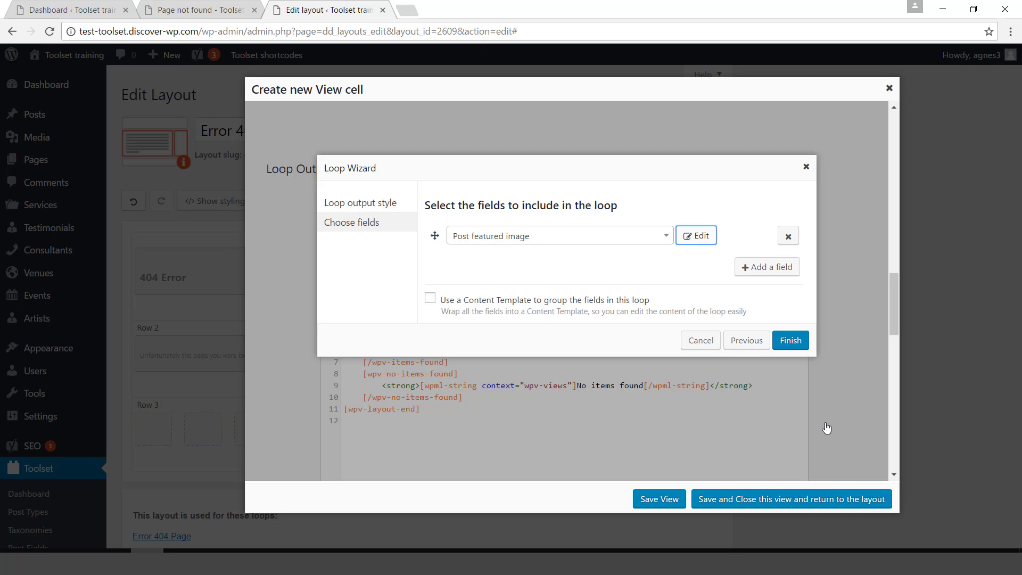
Add a linked Post title field, use a Content Template, and generate the loop.
left_click(761, 269)
left_click(665, 264)
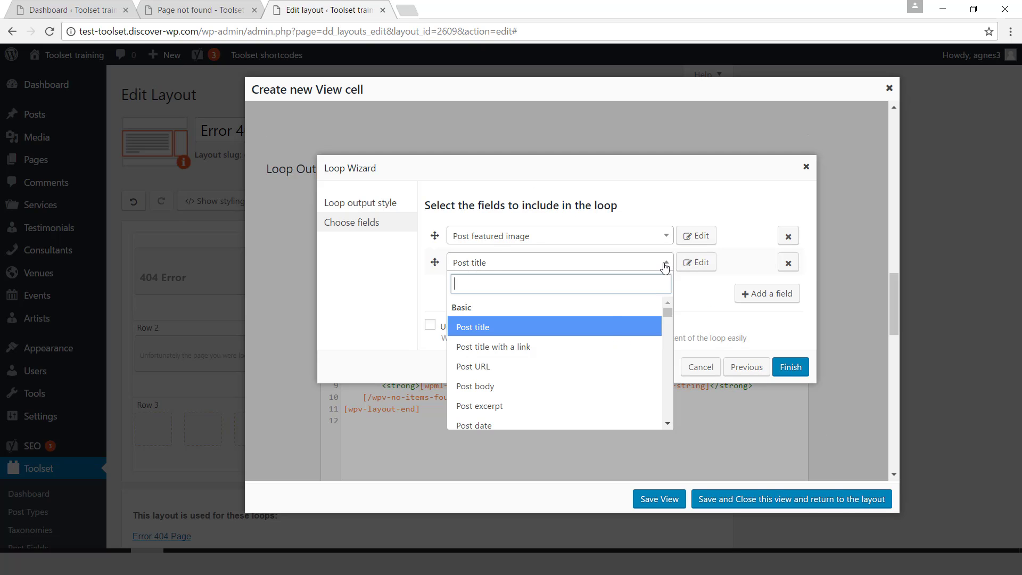
left_click(580, 352)
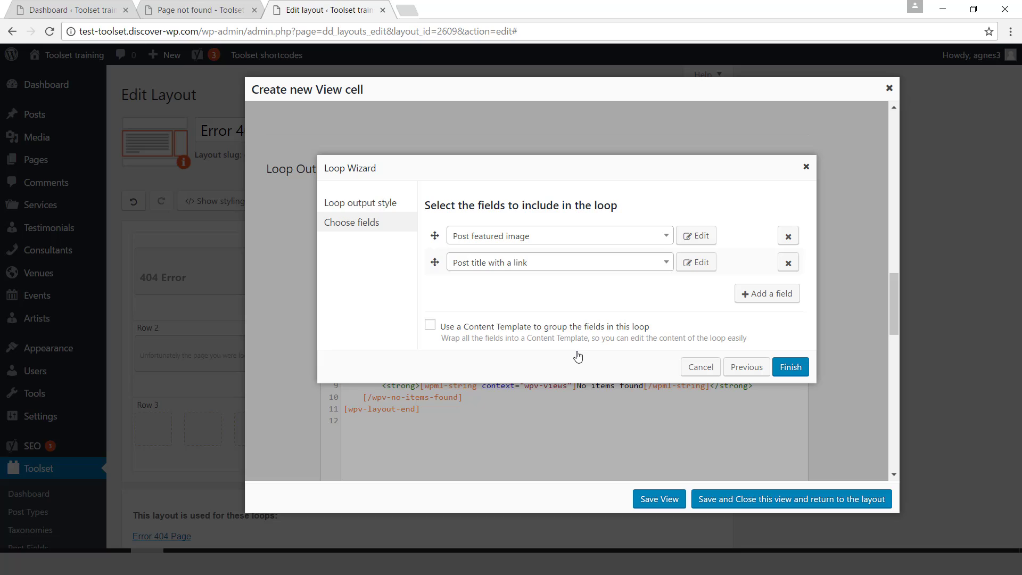
left_click(429, 328)
left_click(790, 367)
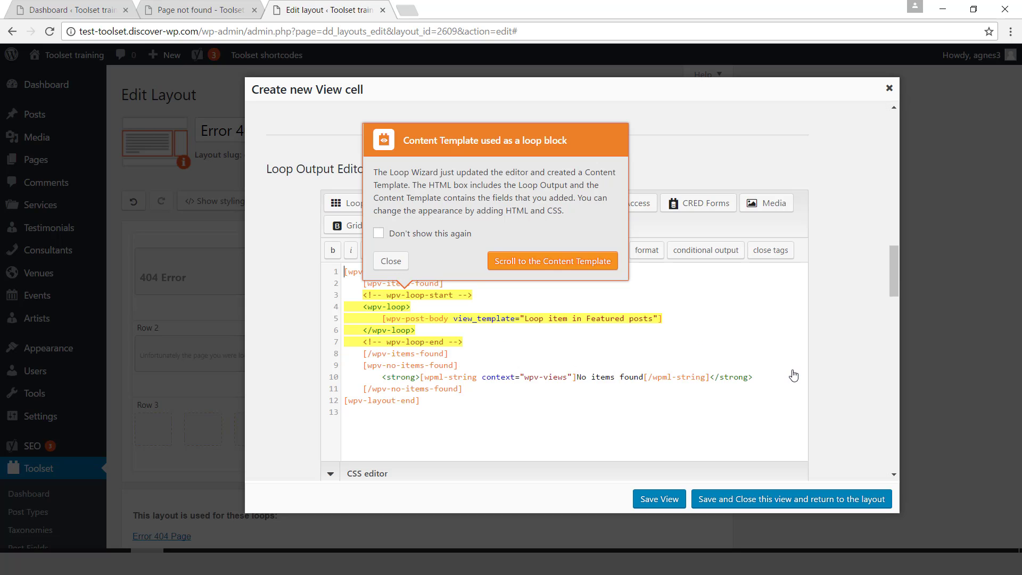
Review the generated Content Template and save the Featured posts view into the layout.
left_click(534, 263)
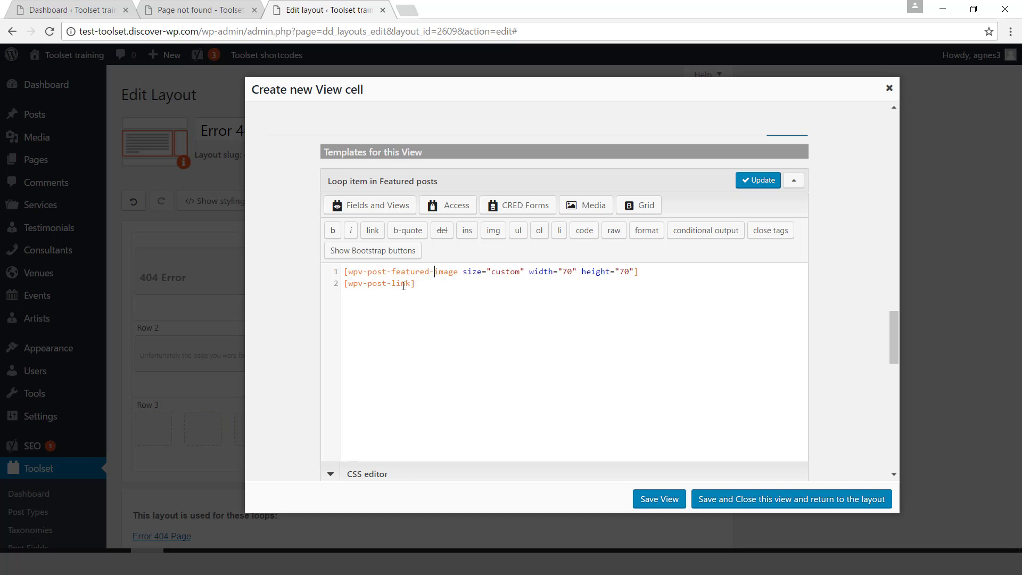
left_click(371, 284)
left_click(755, 504)
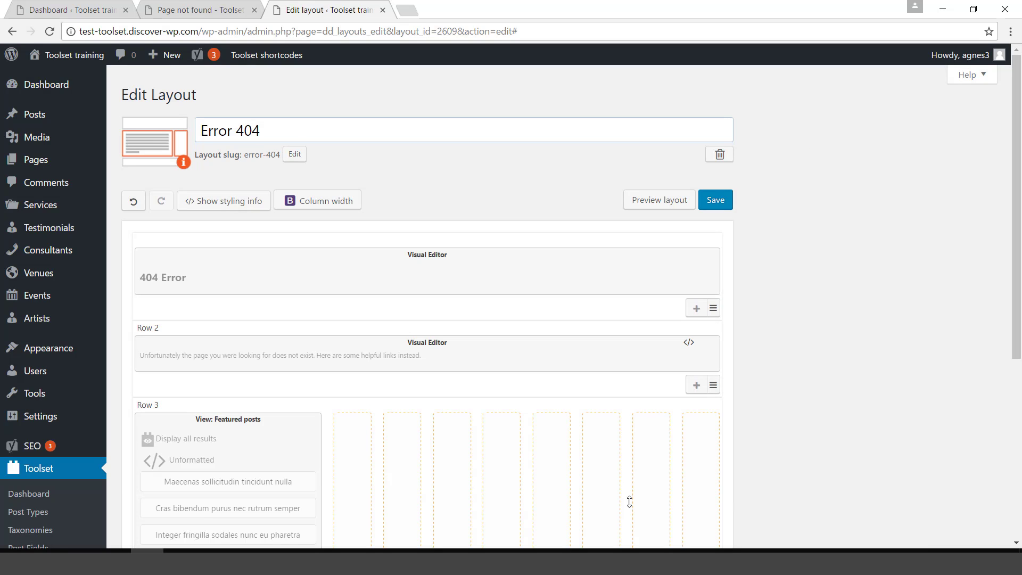
Preview the Error 404 layout, always allowing pop-ups from the site, then close the preview.
left_click(659, 202)
left_click(972, 31)
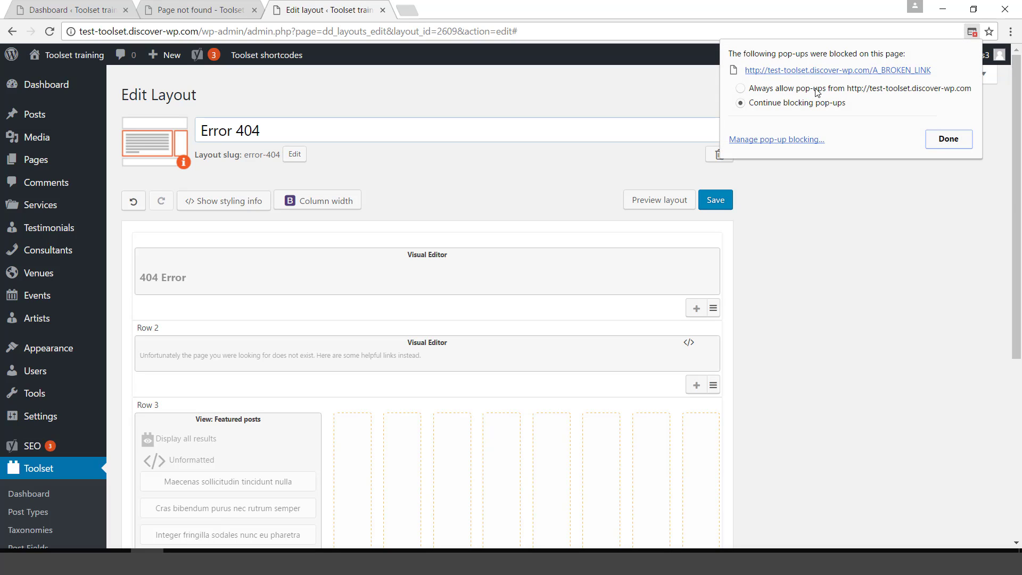
left_click(741, 88)
left_click(948, 139)
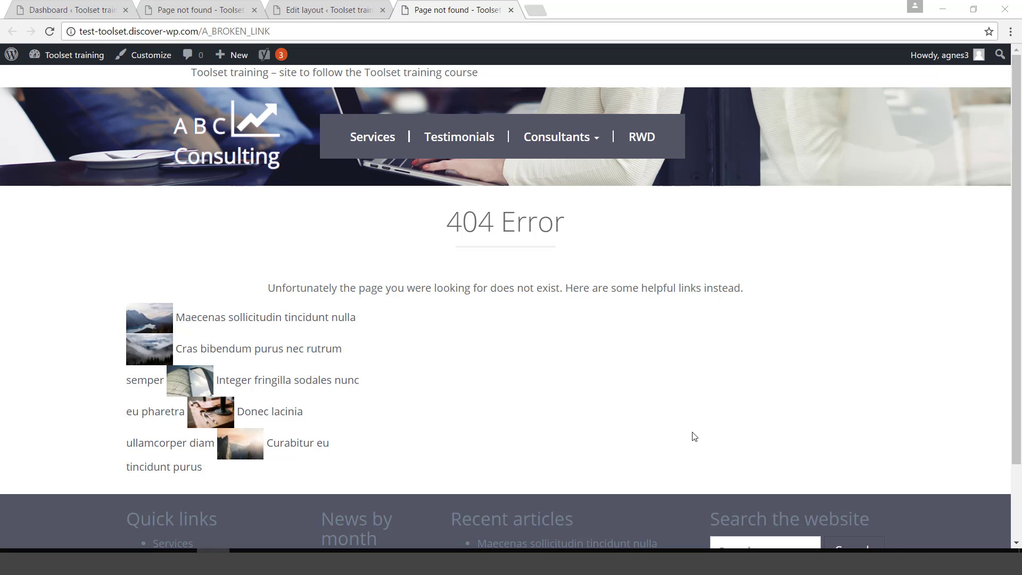
key("ctrl+w")
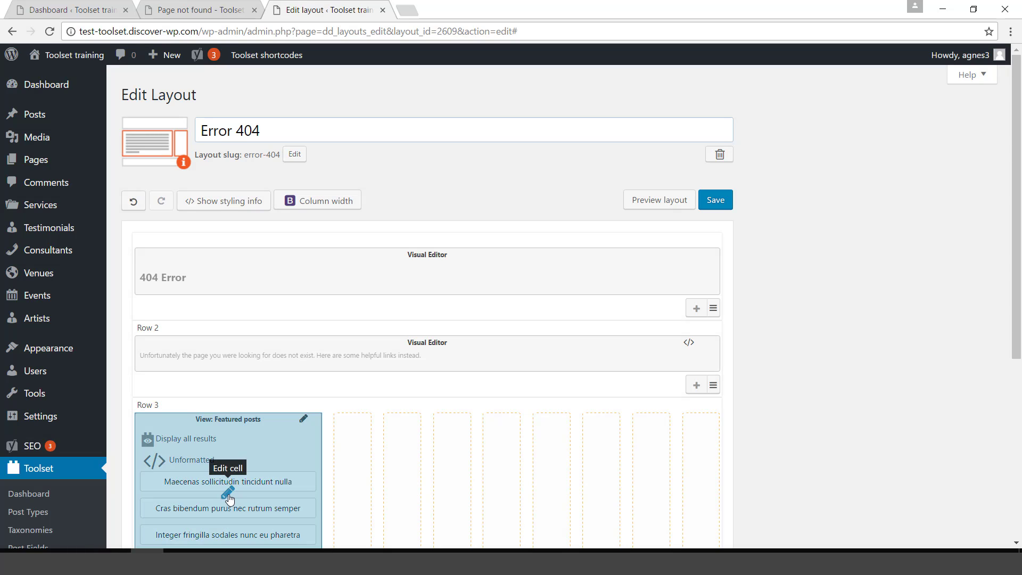
Reopen the Featured posts view and wrap its shortcodes in a <div class="featured-post">.
left_click(228, 494)
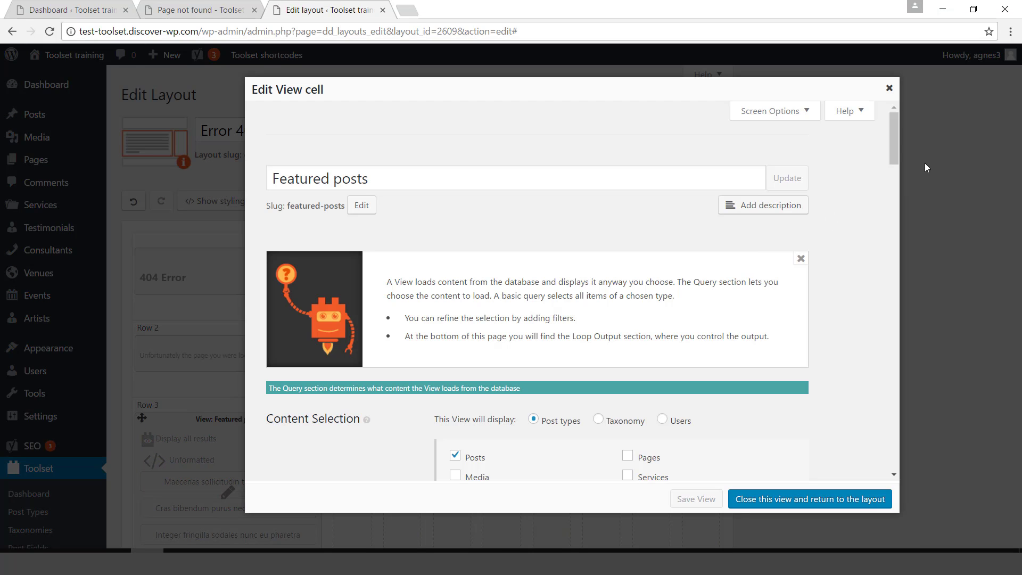
left_click_drag(894, 142, 872, 357)
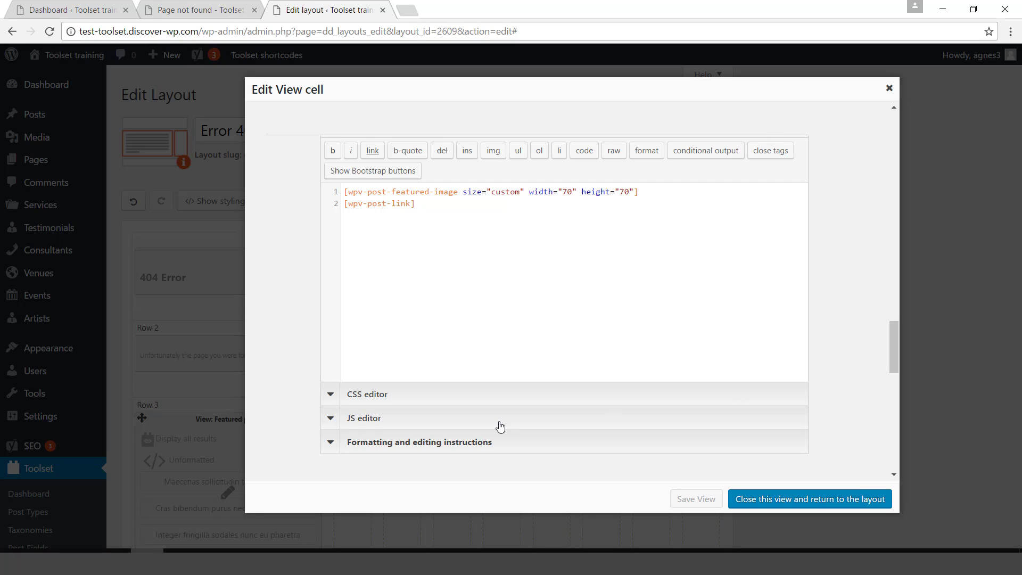
left_click(476, 400)
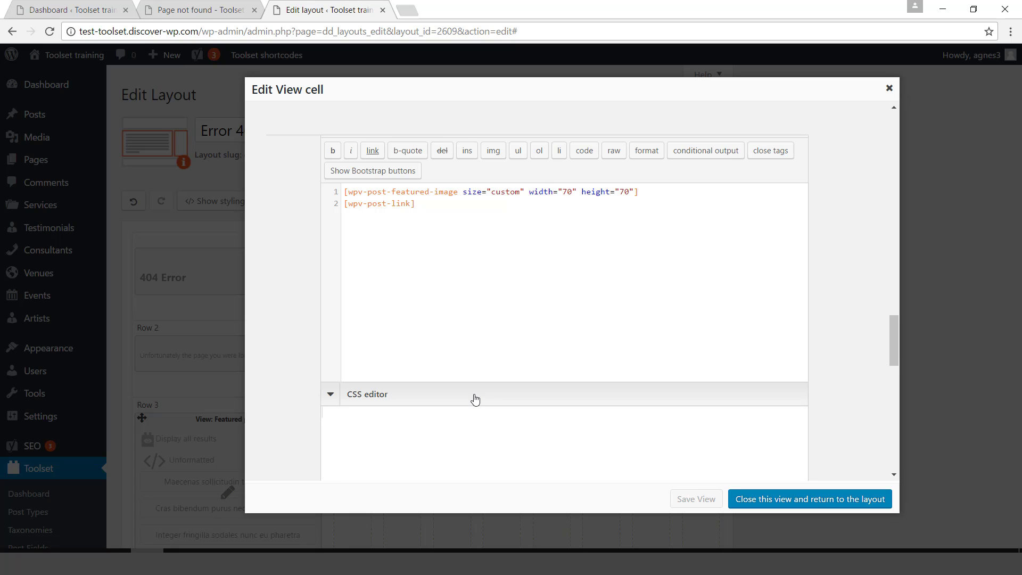
left_click(335, 197)
key("Return")
type("<div class=")
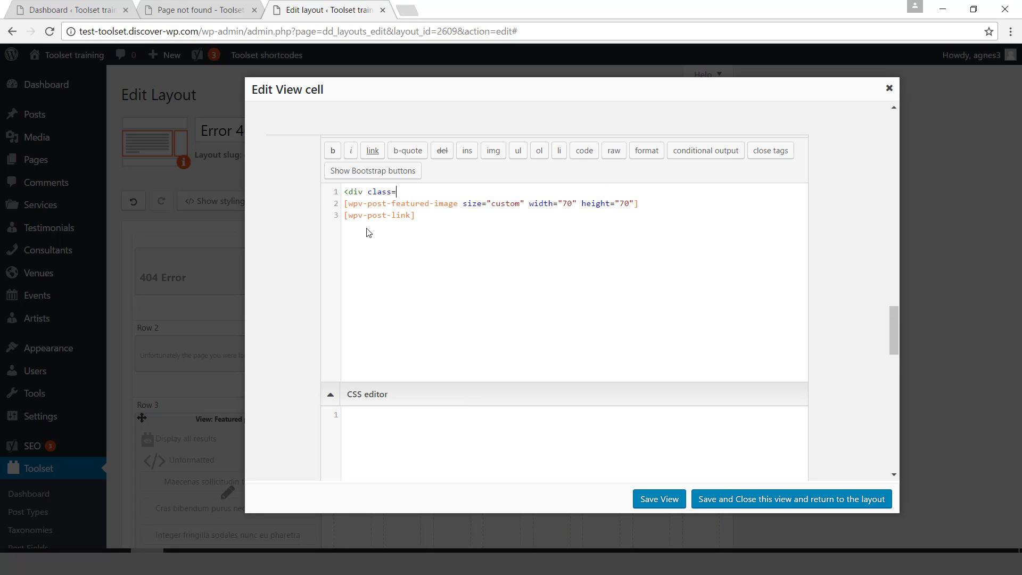
type("\"featured-post\">")
left_click_drag(429, 206, 426, 214)
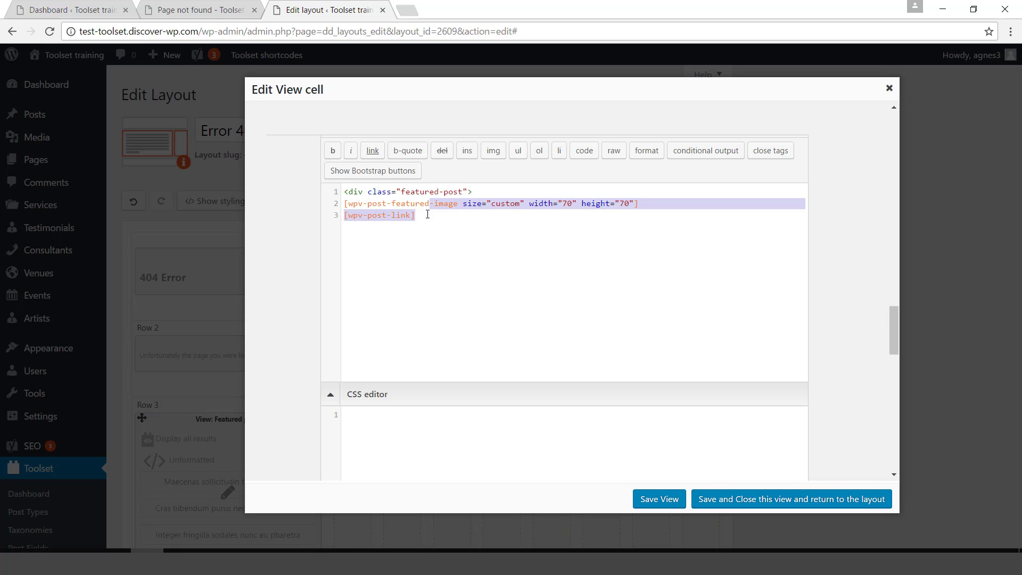
left_click(430, 218)
key("Return")
type("</div>")
Indent the shortcodes, add .featured-post CSS with clear: both, save, and preview the layout.
left_click(345, 204)
key("Tab")
left_click(345, 216)
key("Tab")
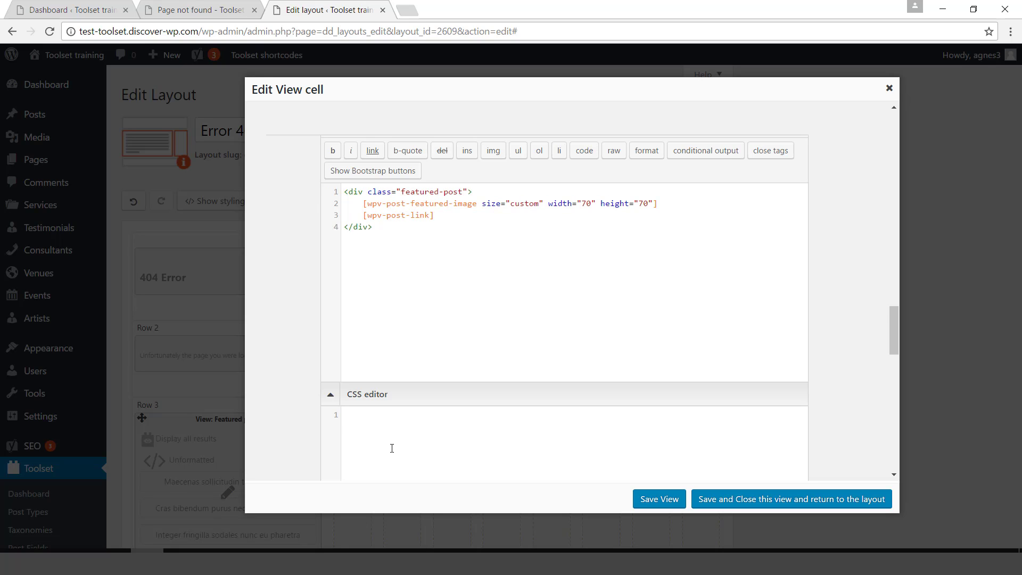
type("atured-post {   ")
type("clear: both;   marg")
type("in-")
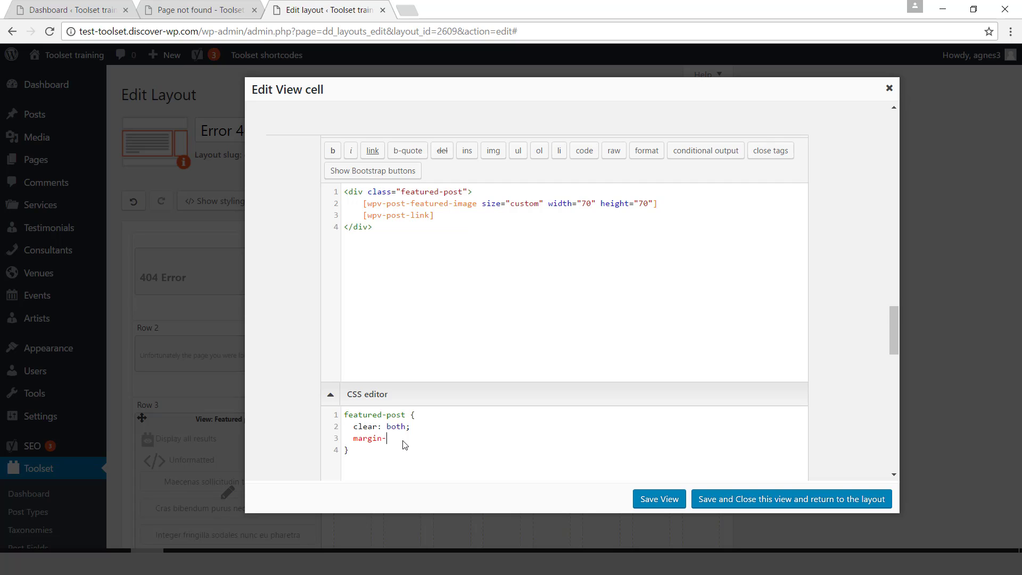
type("bottom: 20px;")
left_click(743, 507)
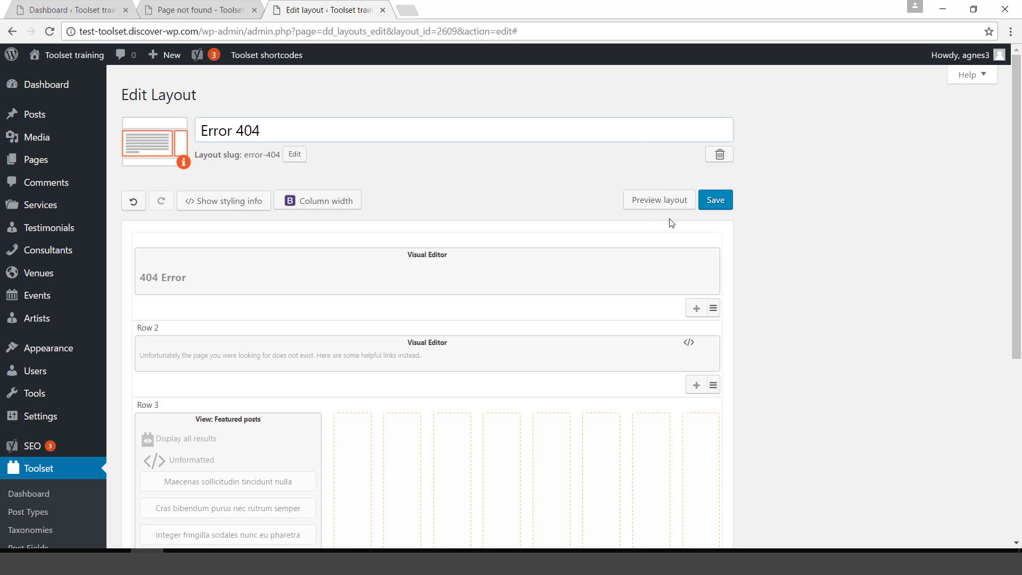
left_click(659, 201)
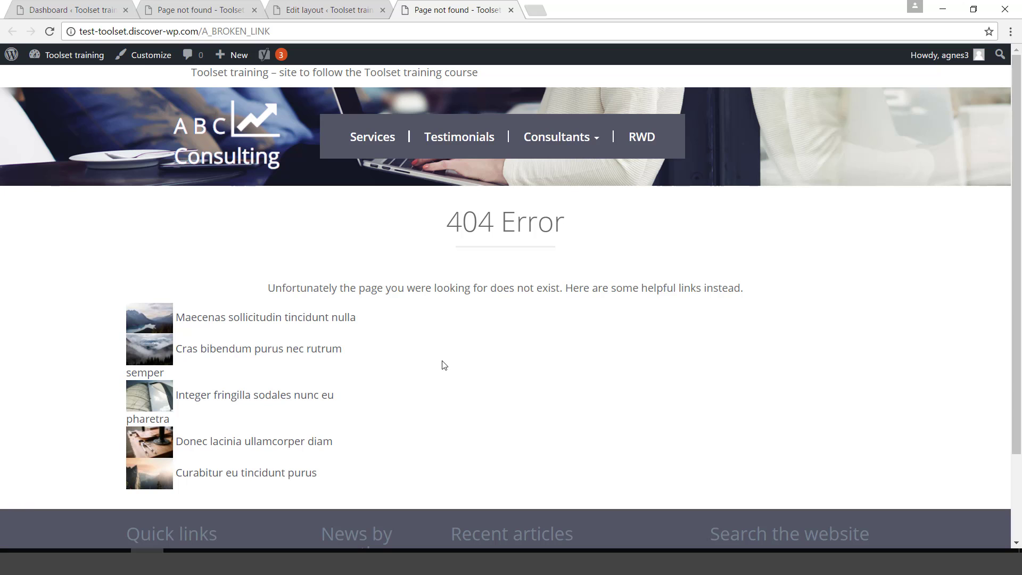
Add an indented <h2>Our featured posts</h2> line to the view's loop output and save it.
left_click(311, 10)
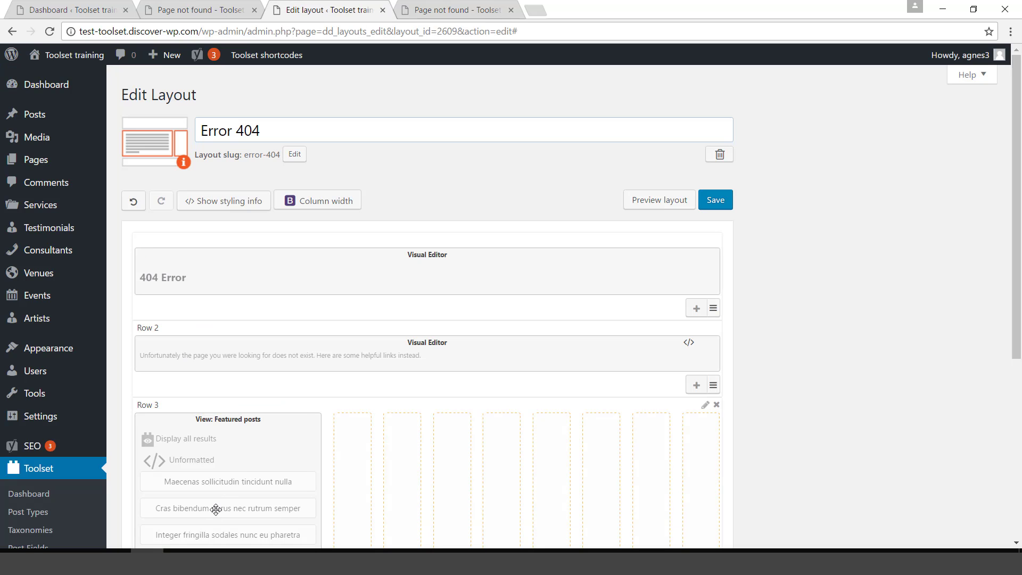
left_click(227, 496)
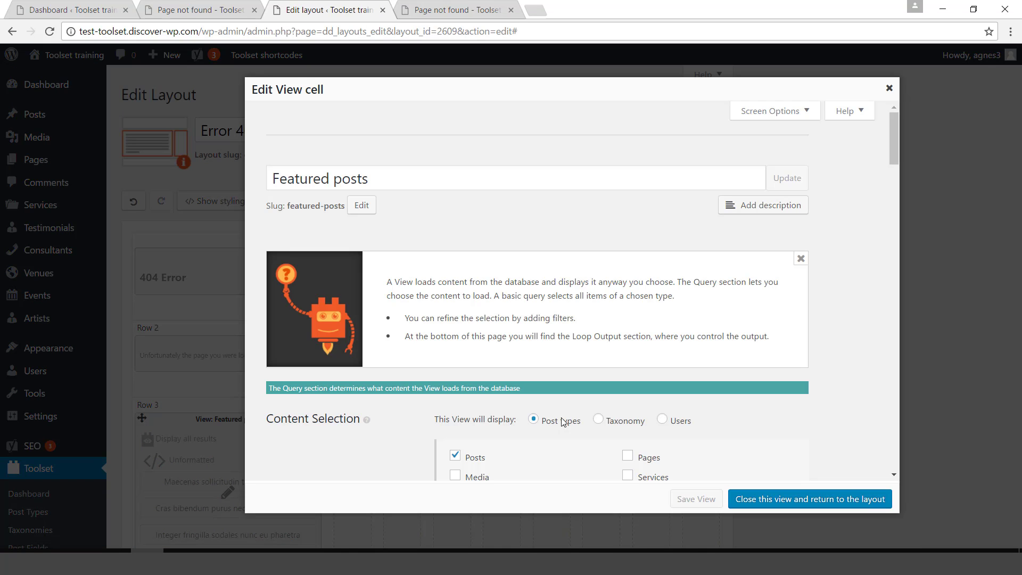
left_click_drag(893, 150, 880, 294)
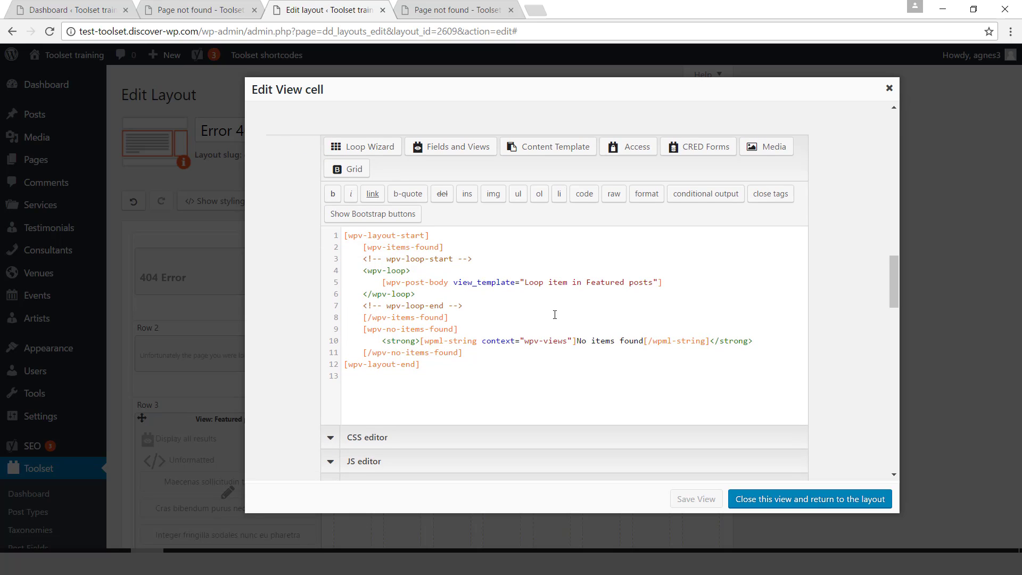
key("Return")
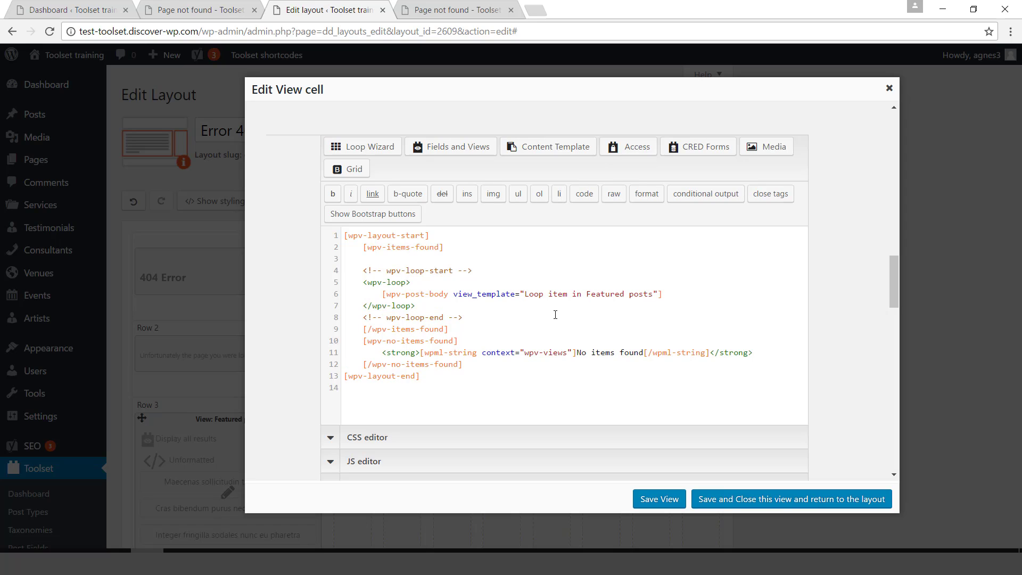
type("<h2>Our featured posts</h2>")
left_click(345, 259)
key("Tab")
left_click(737, 507)
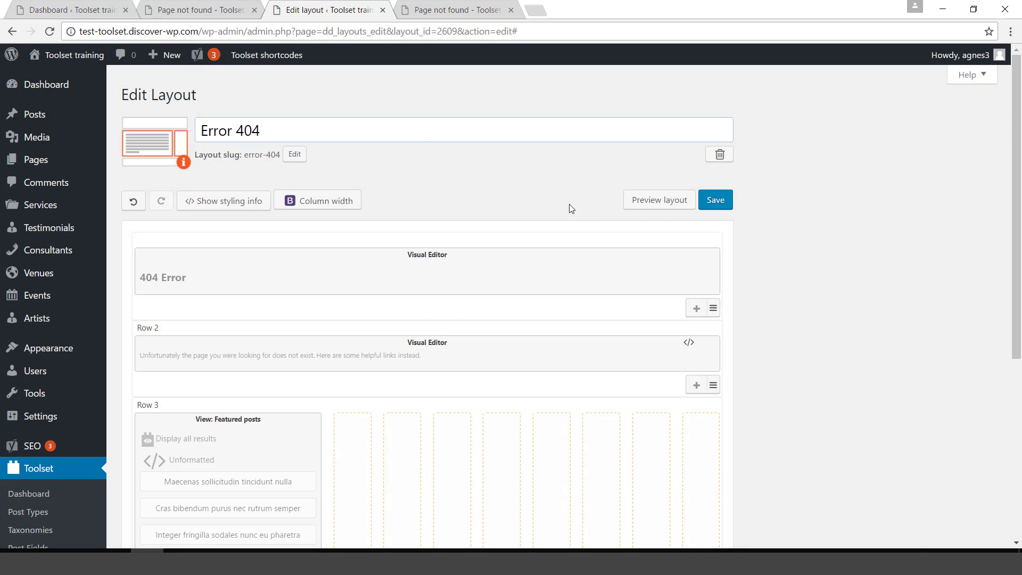
Check the refreshed 404 page preview, then close it.
left_click(659, 206)
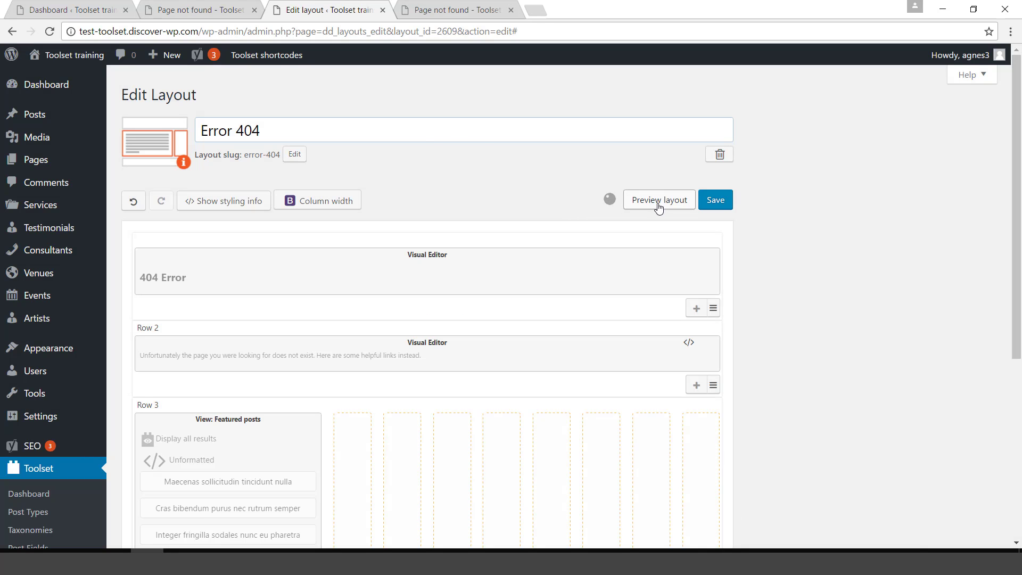
left_click(429, 10)
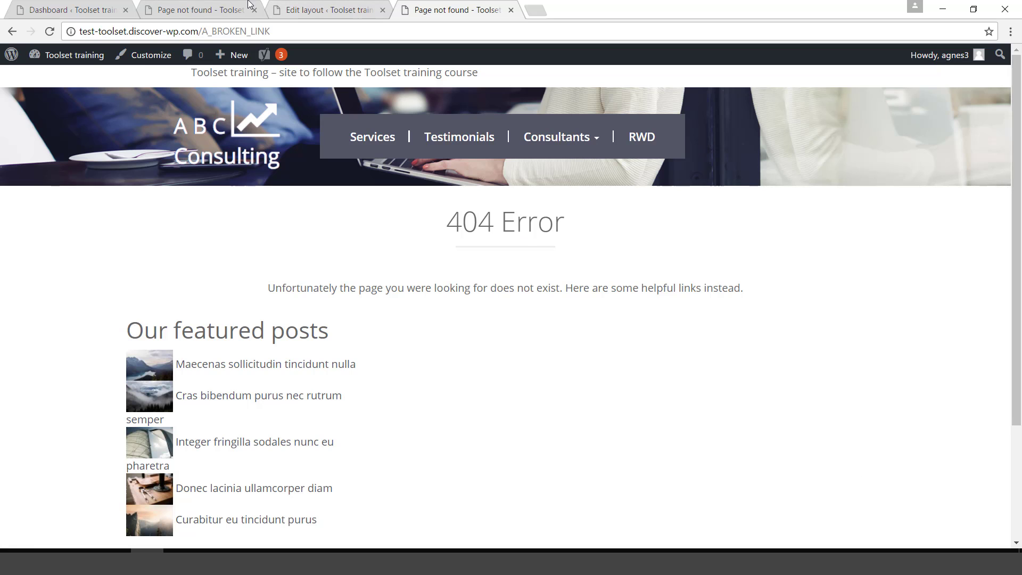
left_click(511, 11)
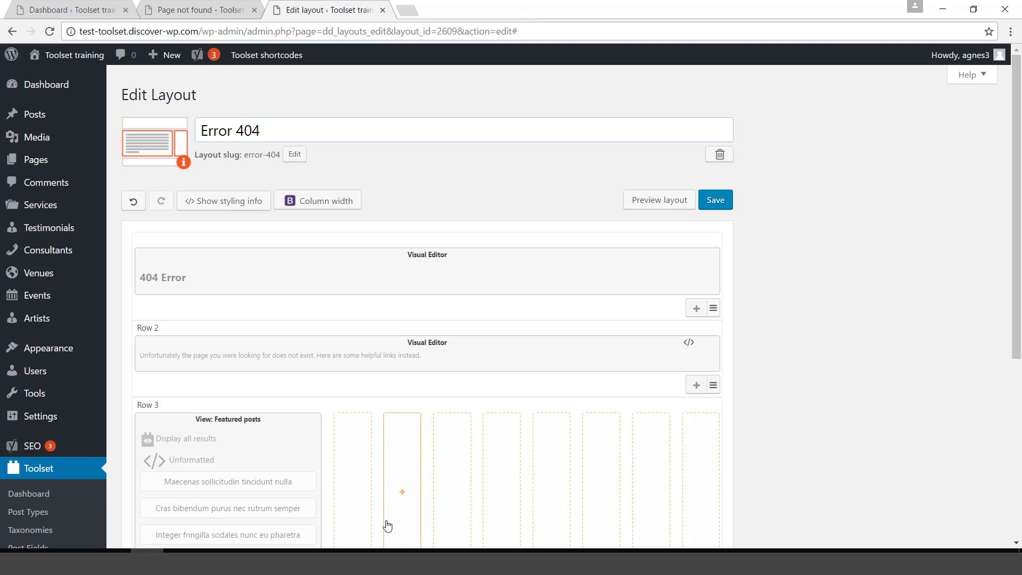
Add a four-column Grid of cells sized 1×2 in Row 3's empty space.
left_click(358, 466)
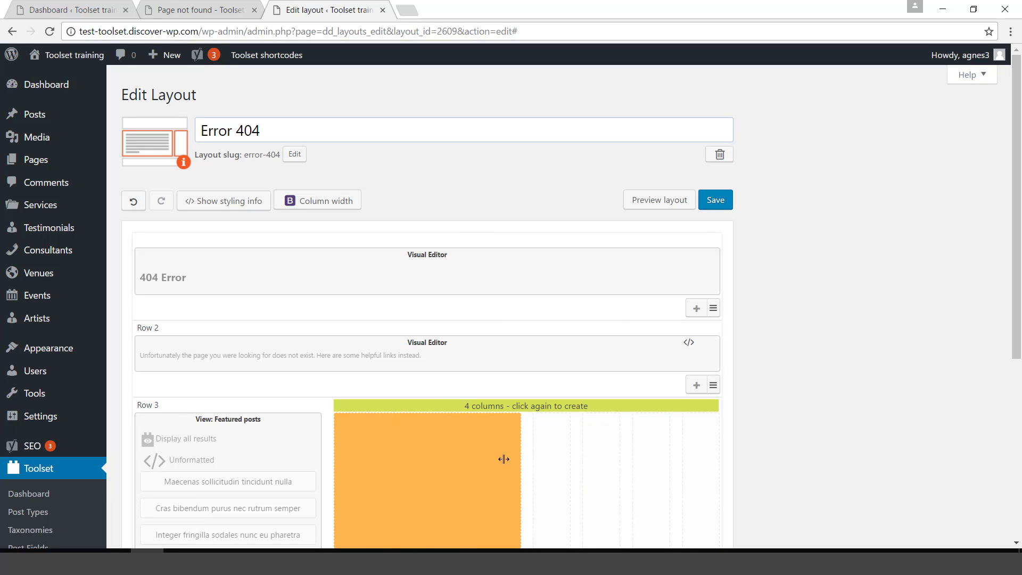
left_click(509, 461)
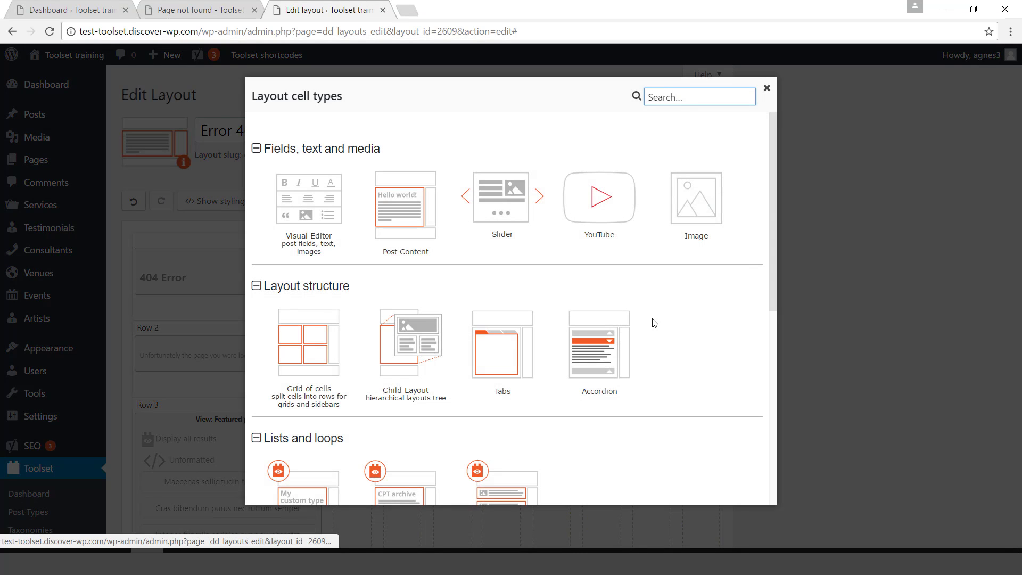
left_click_drag(775, 253, 780, 304)
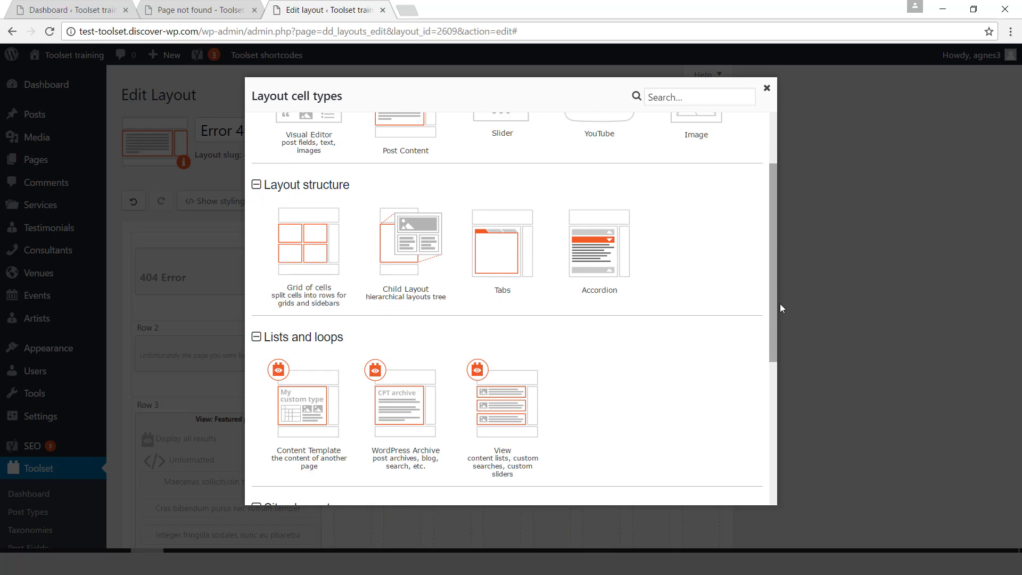
left_click(330, 257)
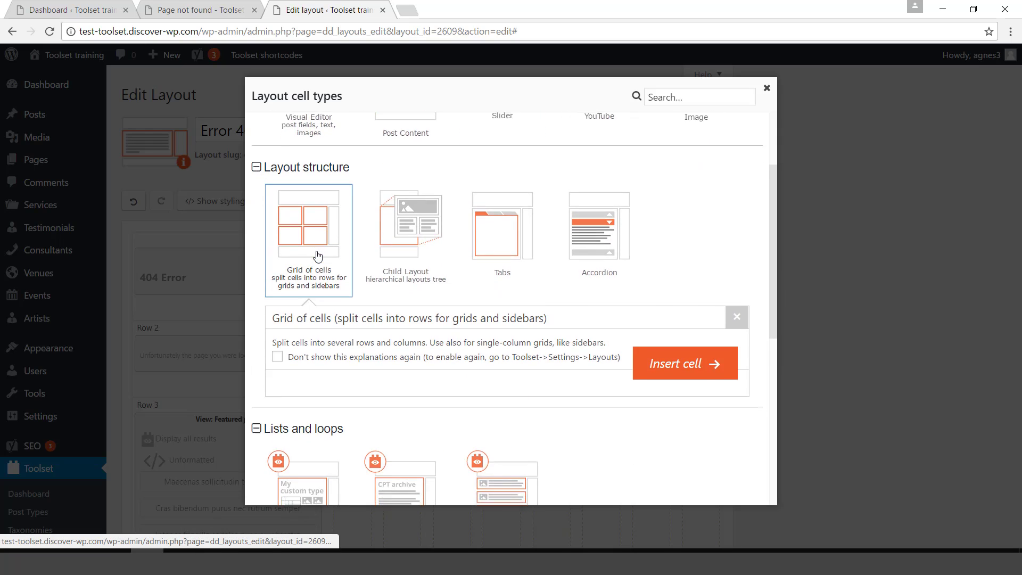
left_click(694, 451)
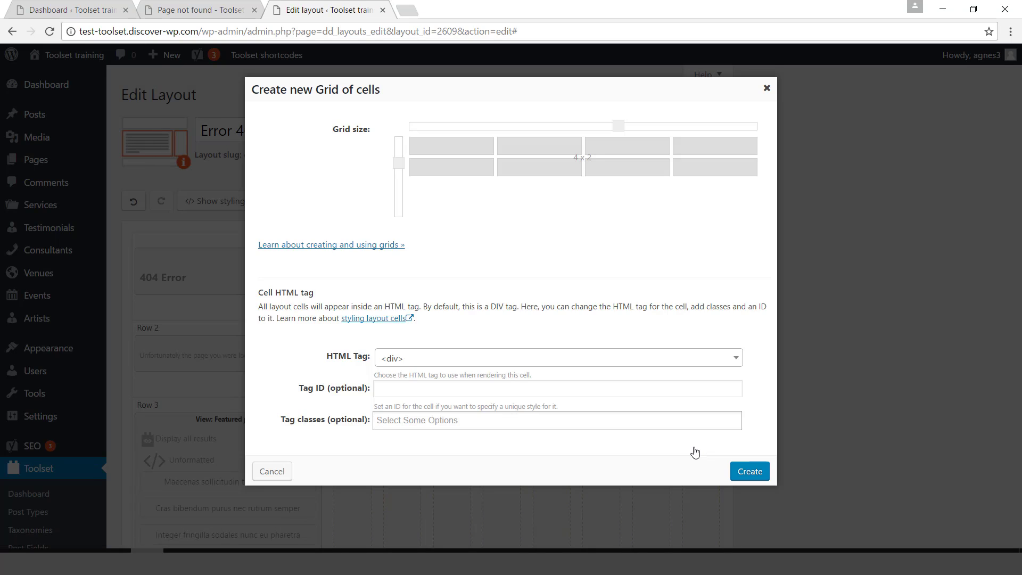
left_click_drag(621, 130, 429, 132)
left_click(760, 479)
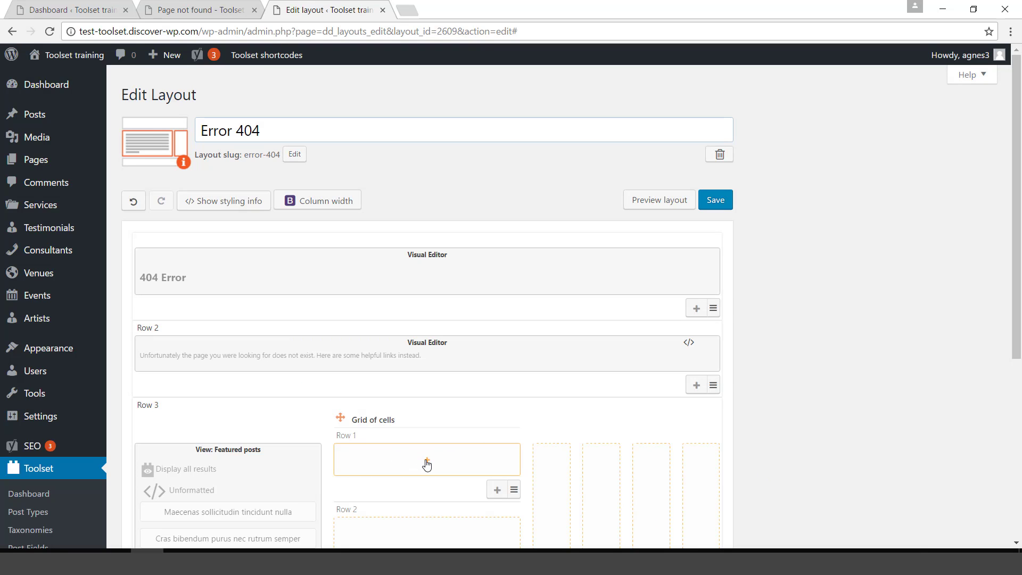
Add a Visual Editor cell with 'All pages' as a Heading 2 in the grid's first row.
left_click(427, 466)
left_click(304, 201)
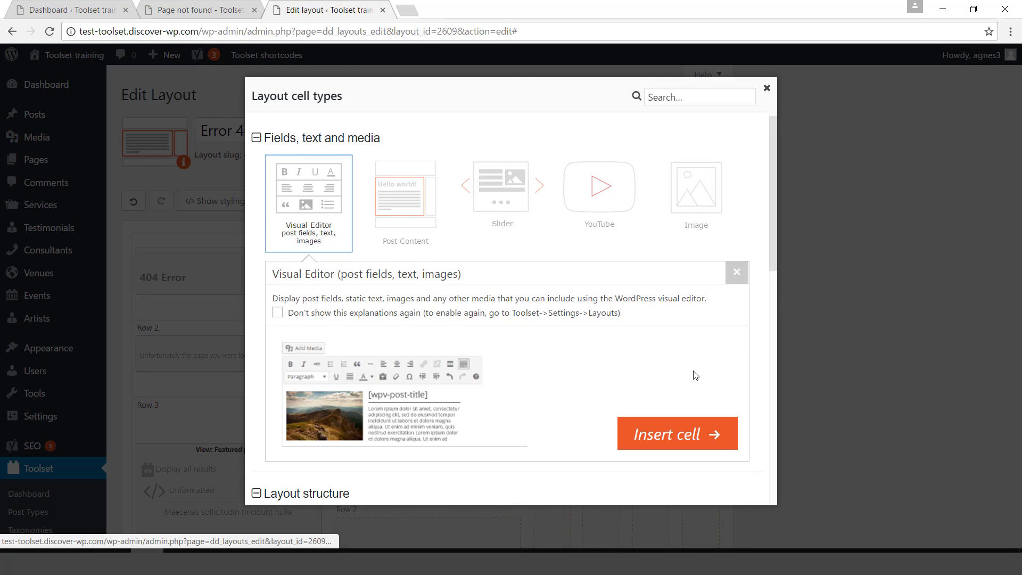
left_click(670, 440)
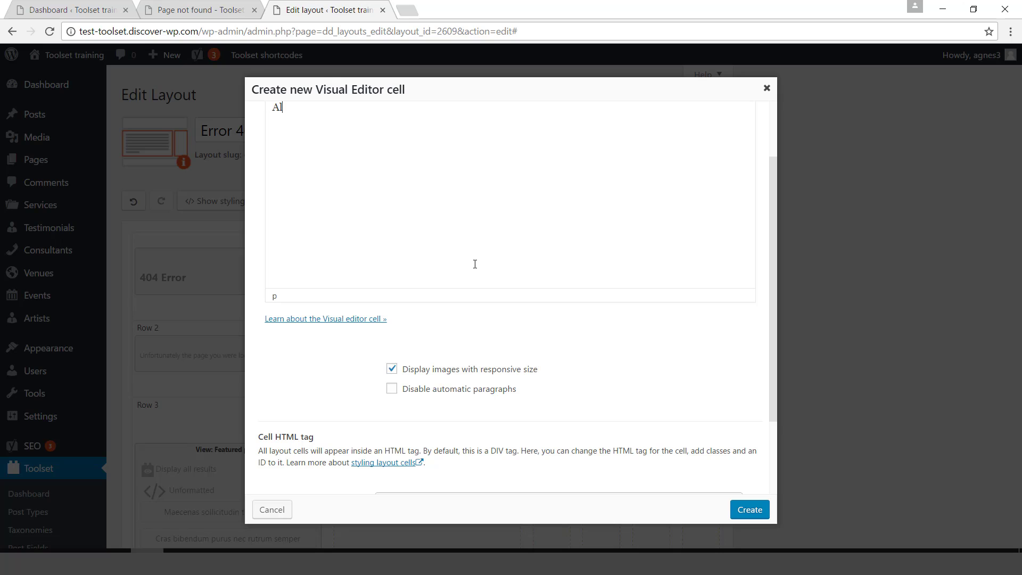
type("All pages")
left_click_drag(771, 325, 769, 235)
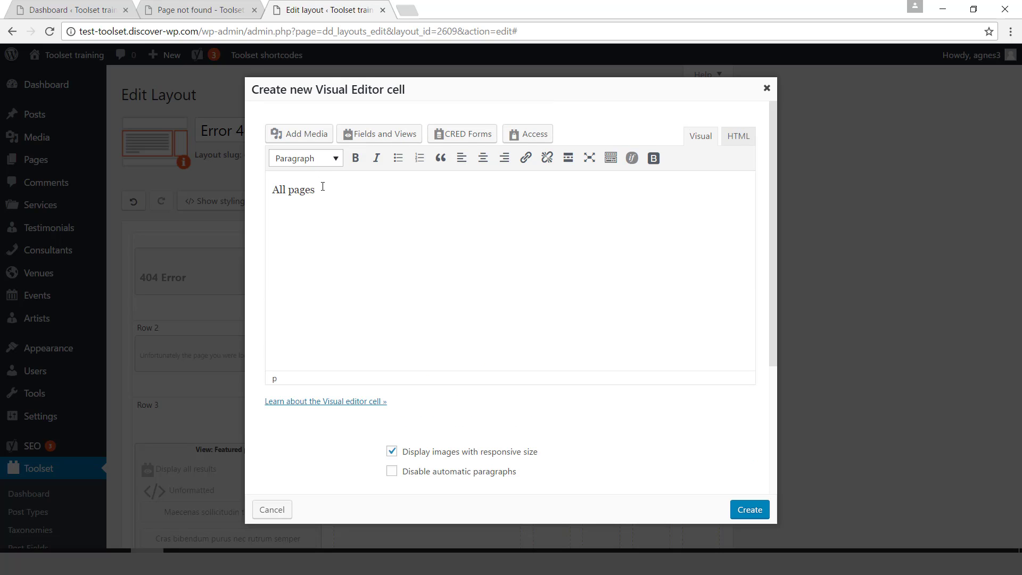
left_click_drag(261, 186, 318, 190)
left_click(334, 159)
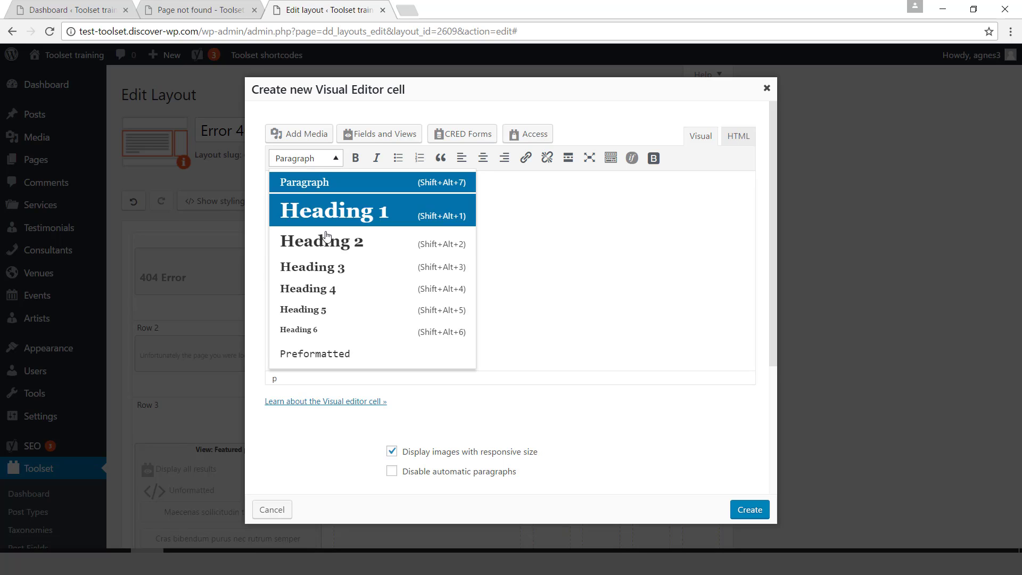
left_click(327, 240)
left_click(750, 510)
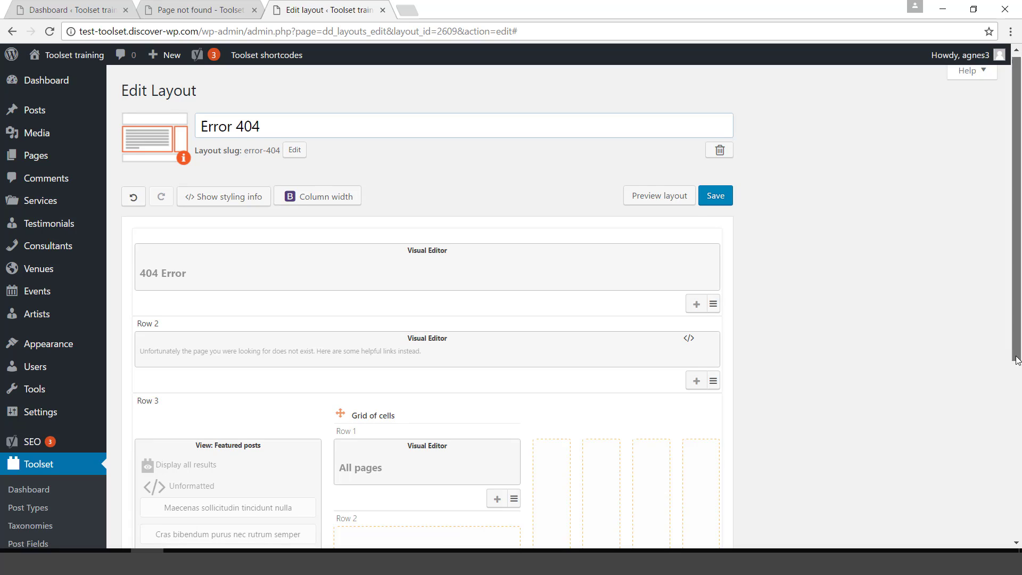
Insert a View cell in the grid's second row, creating a new view showing all results.
scroll(623, 433, "down", 3)
left_click(418, 410)
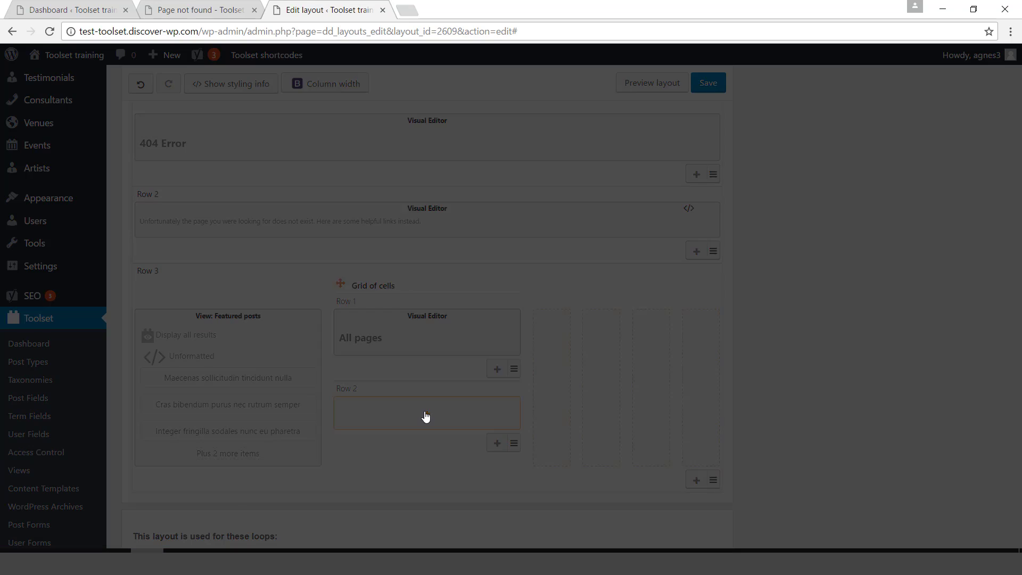
left_click_drag(771, 252, 775, 352)
left_click(502, 321)
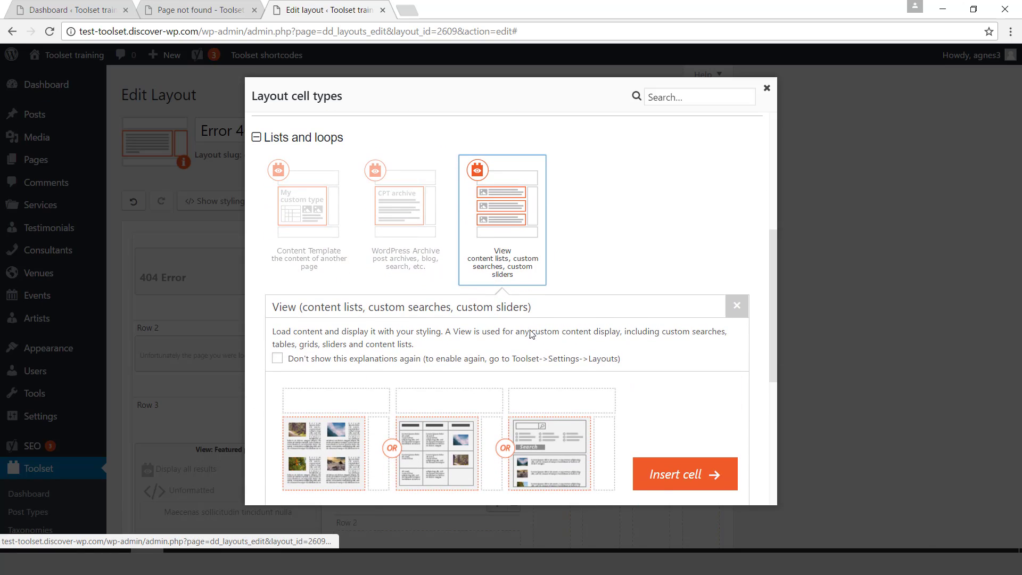
left_click(685, 480)
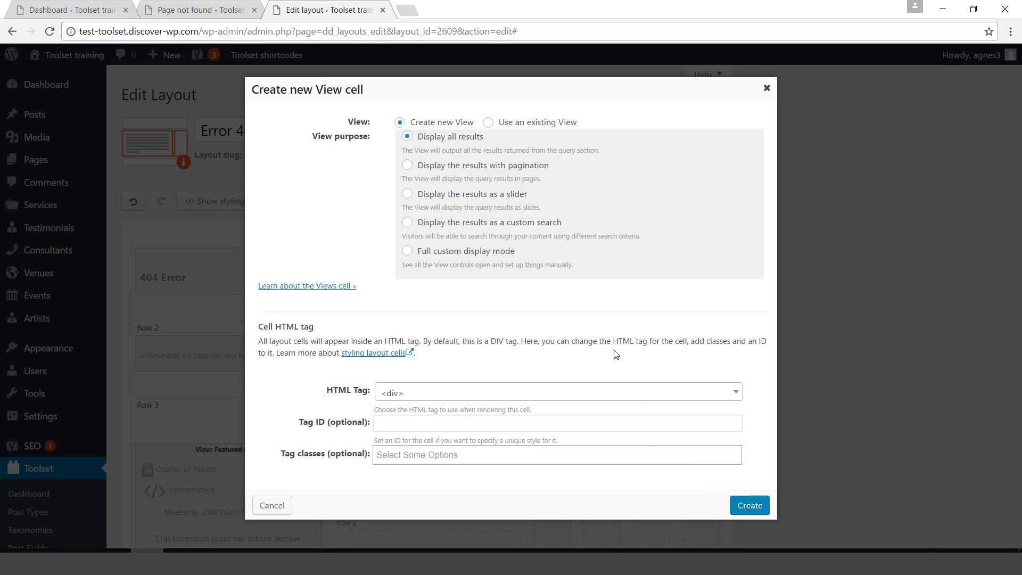
left_click(748, 509)
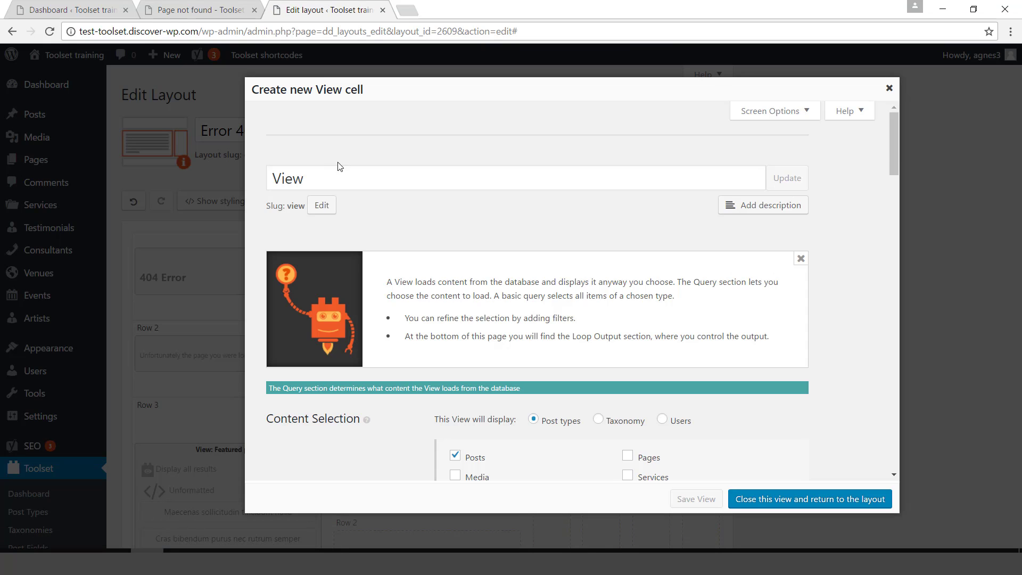
Title the view 'All pages', copy that into its slug, and switch the query from Posts to Pages.
type("All")
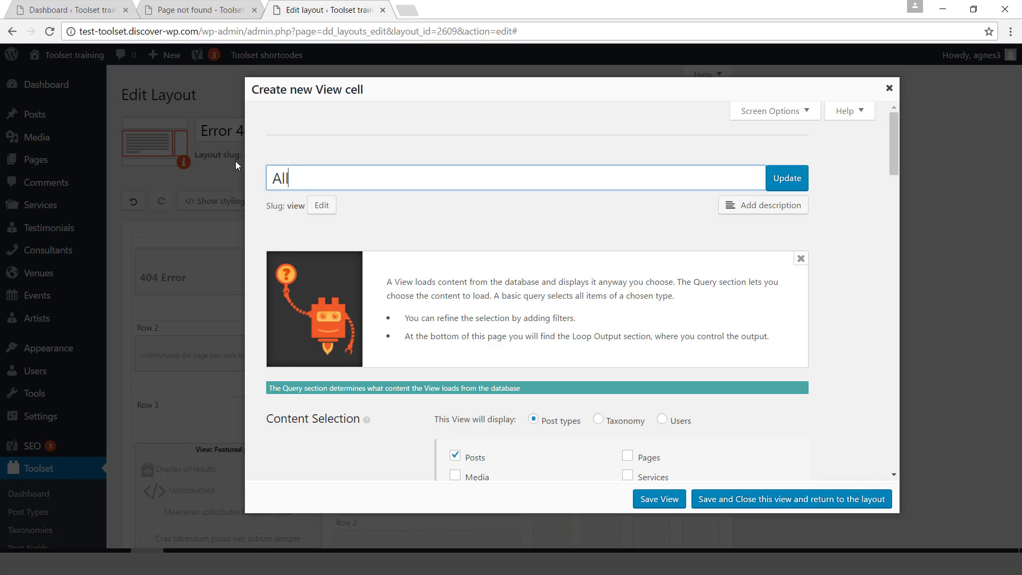
type(" pages")
left_click_drag(341, 180, 262, 171)
key("ctrl+c")
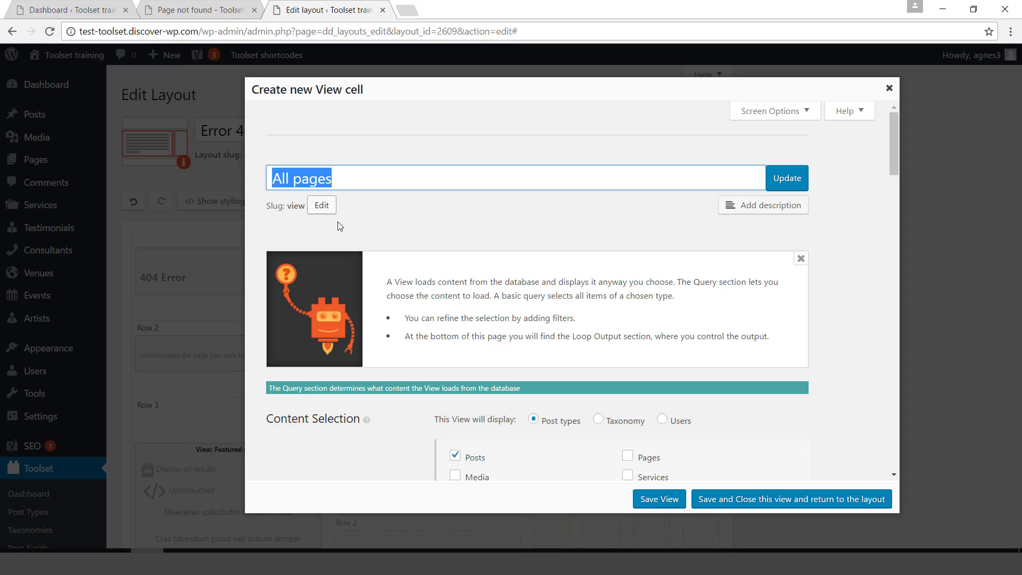
left_click(322, 205)
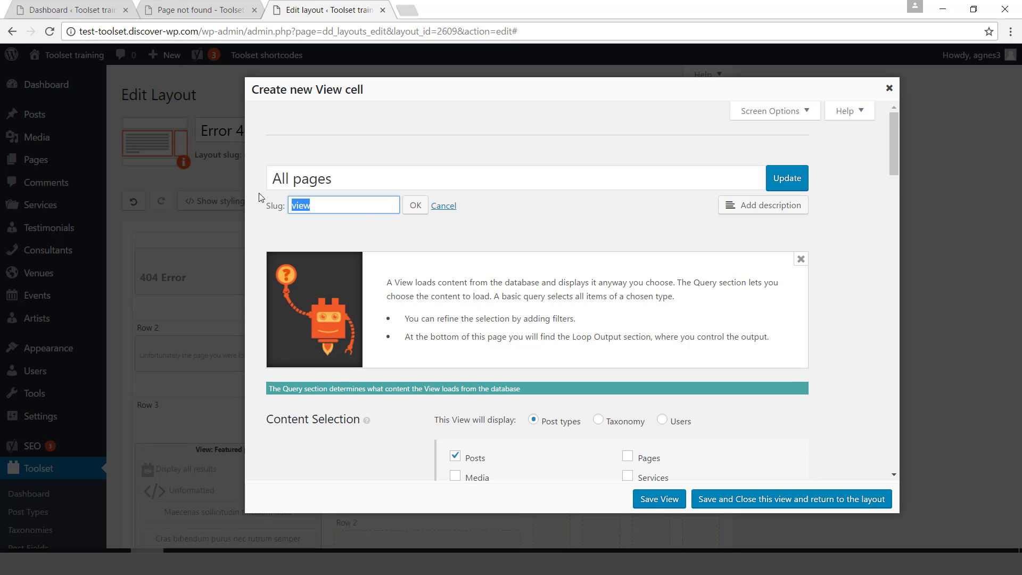
key("ctrl+v")
left_click(415, 205)
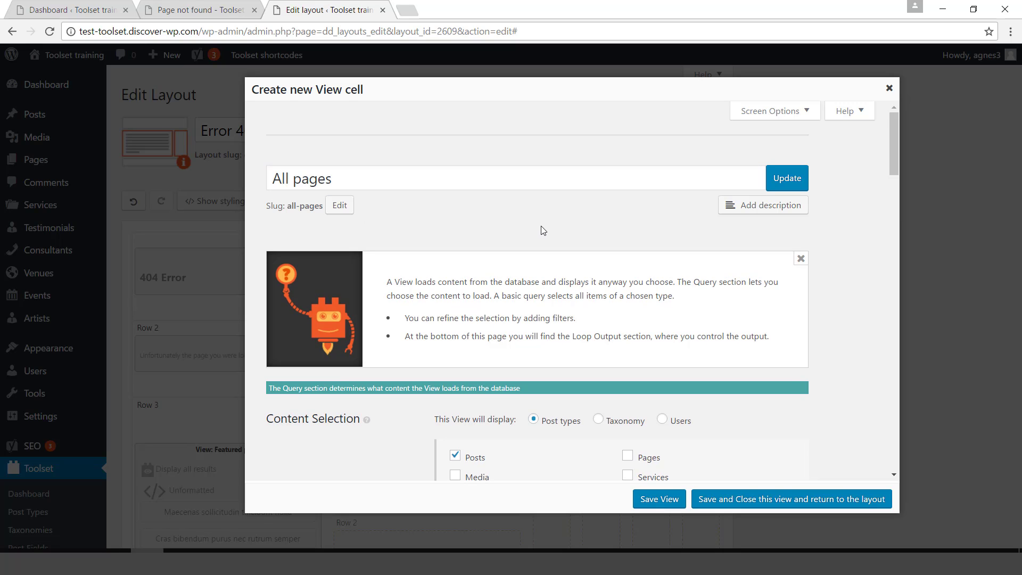
left_click_drag(896, 161, 896, 188)
scroll(896, 188, "down", 2)
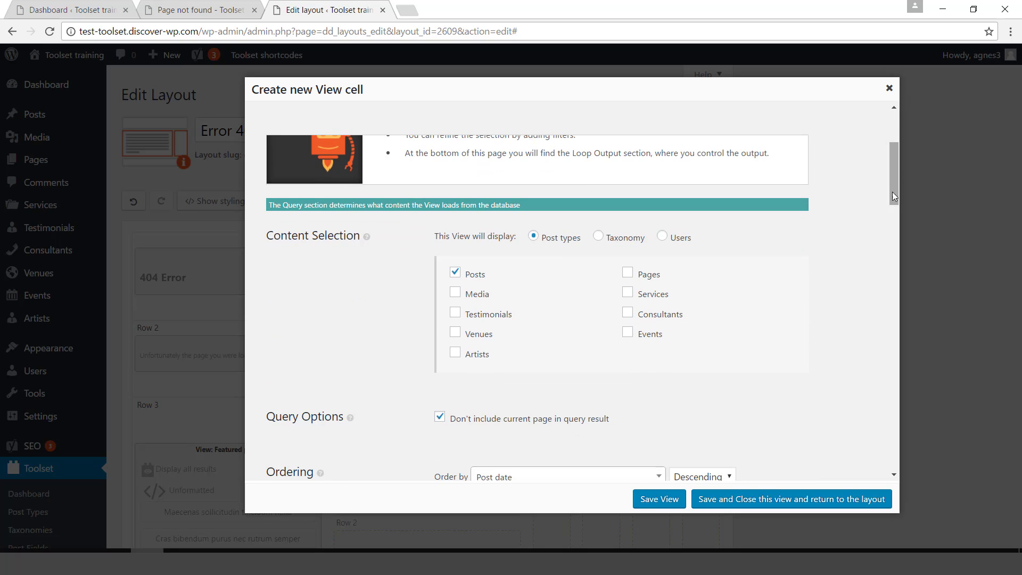
left_click(454, 274)
left_click(627, 274)
left_click_drag(892, 183, 894, 314)
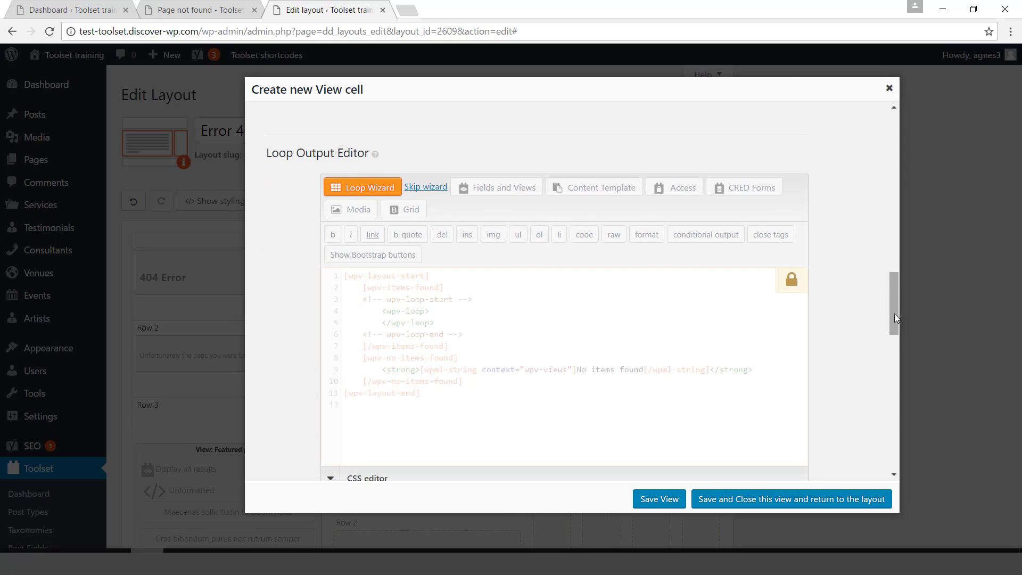
Set the All pages loop to an unordered list of Post titles with links.
left_click(370, 189)
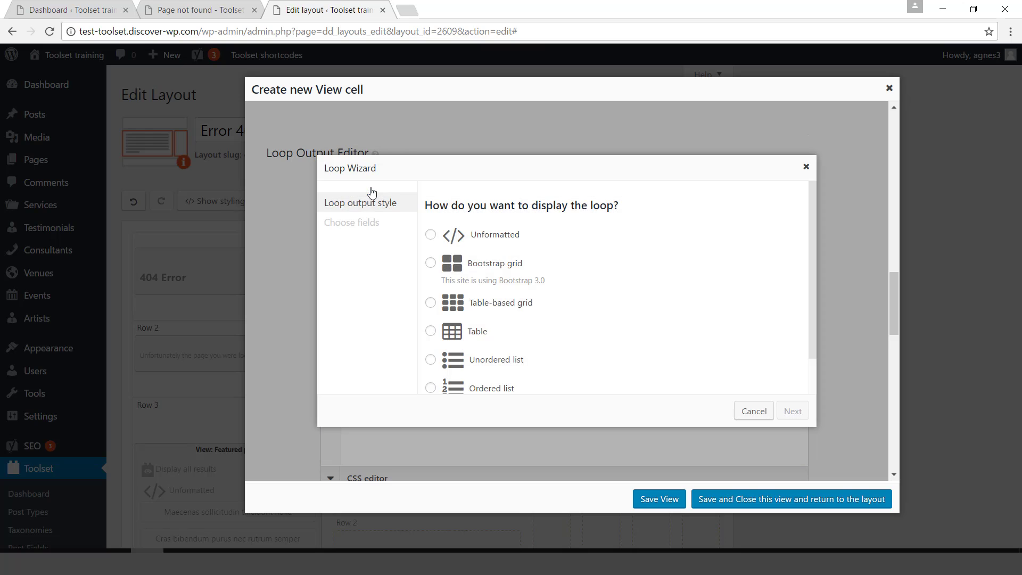
left_click(496, 362)
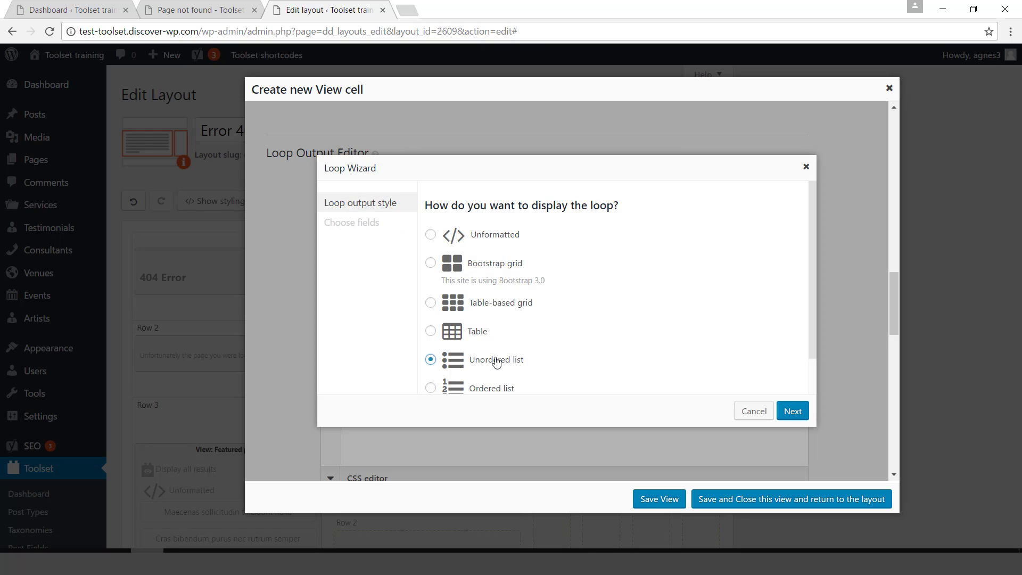
left_click(796, 415)
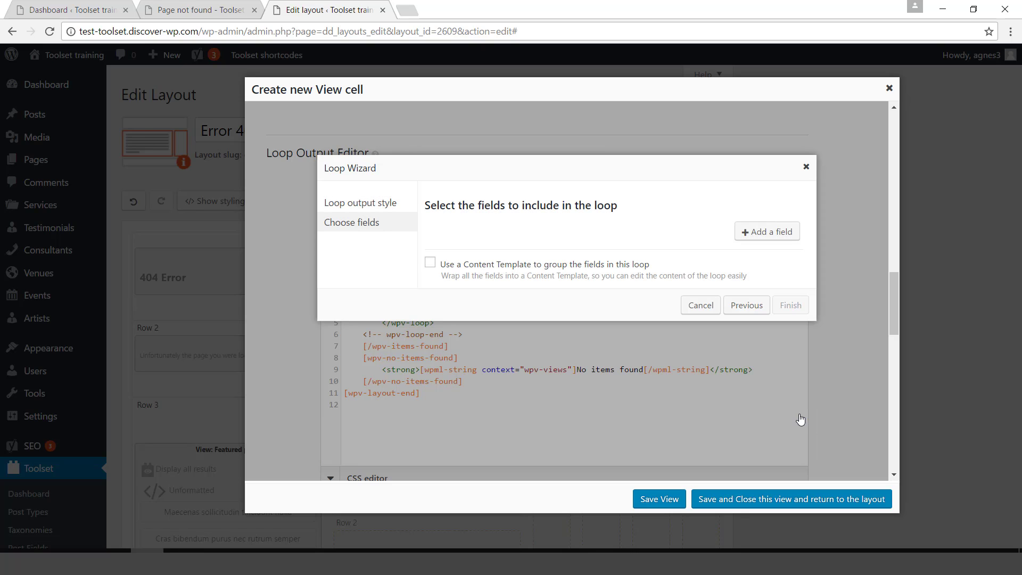
left_click(772, 232)
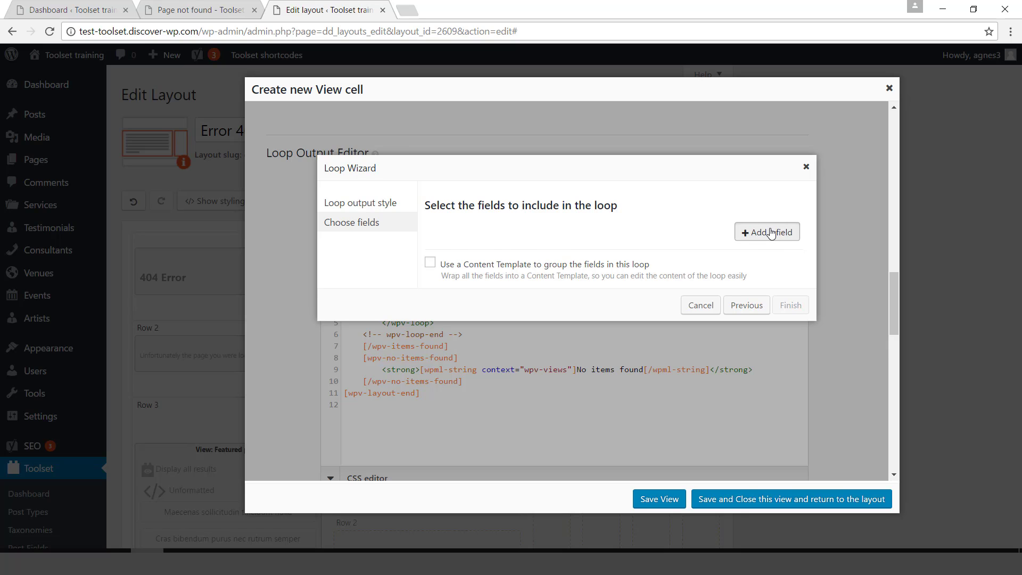
left_click(616, 238)
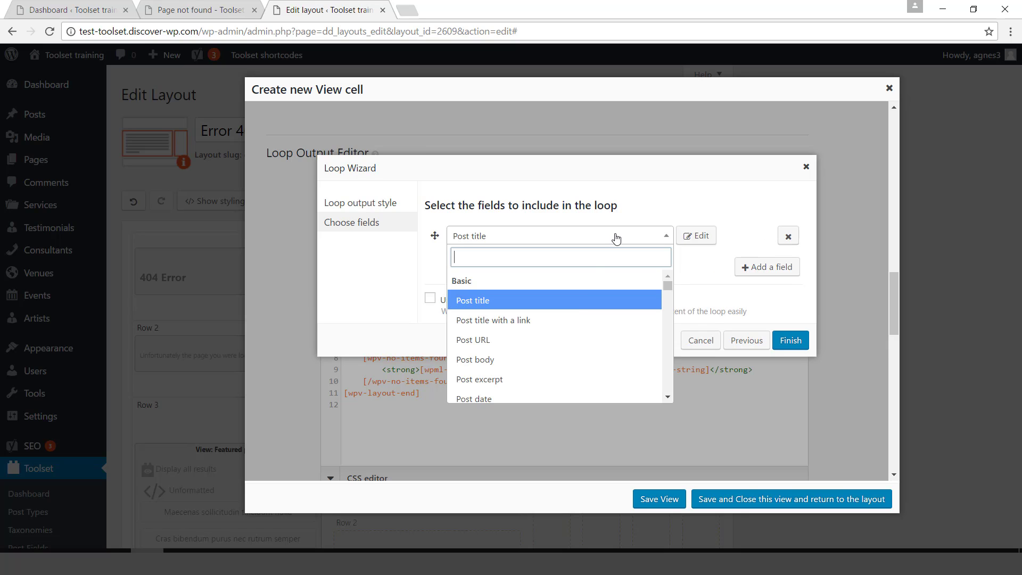
left_click(560, 321)
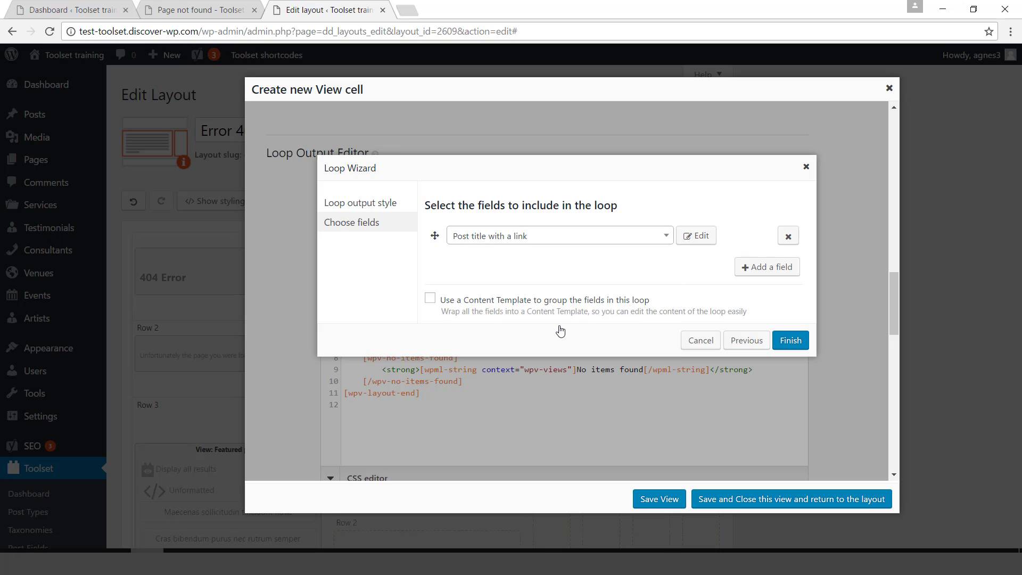
Generate the loop, save the view into the layout, and preview the 404 page.
left_click(791, 341)
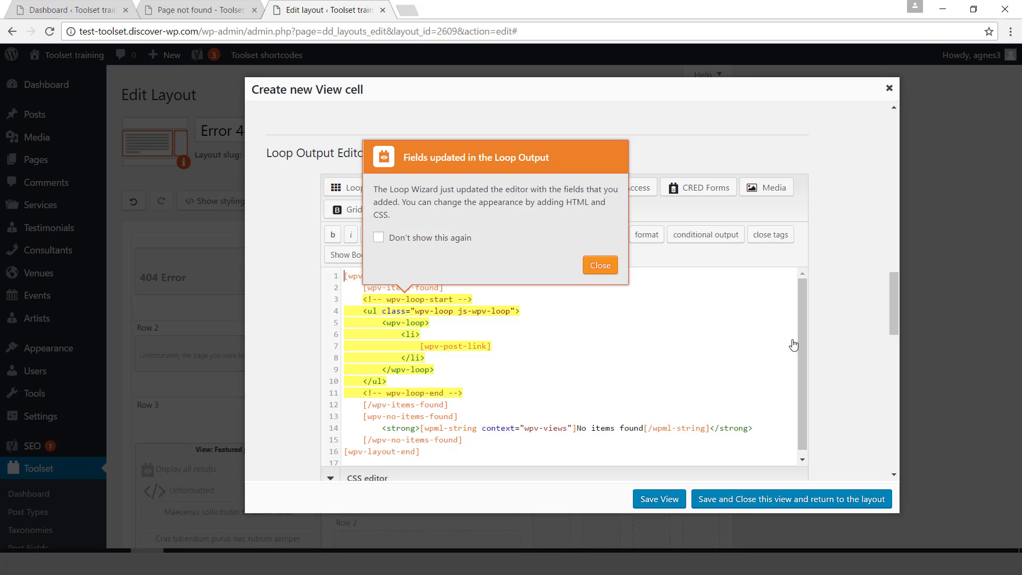
left_click(595, 267)
left_click(724, 501)
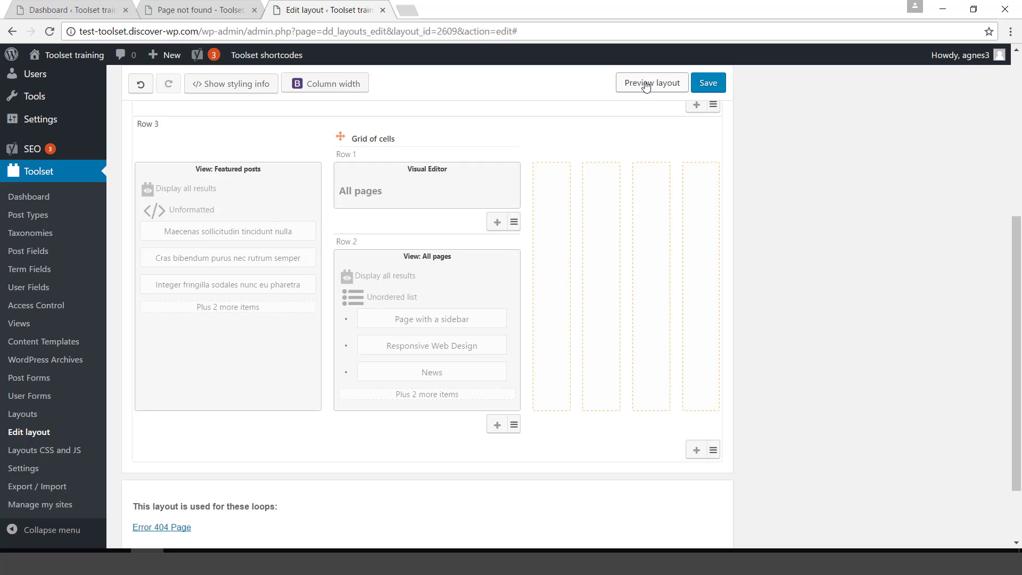
left_click(646, 83)
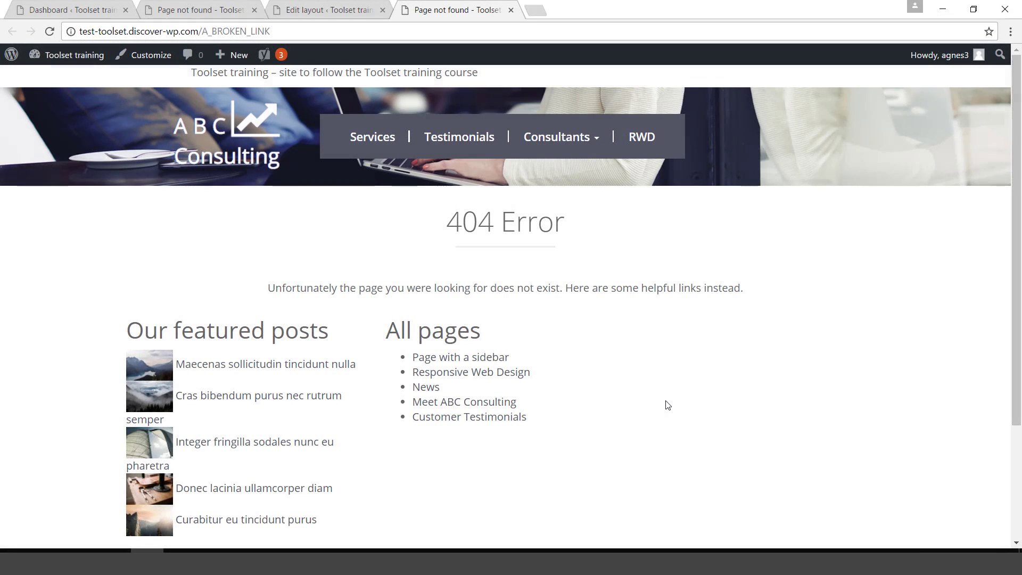
left_click(510, 10)
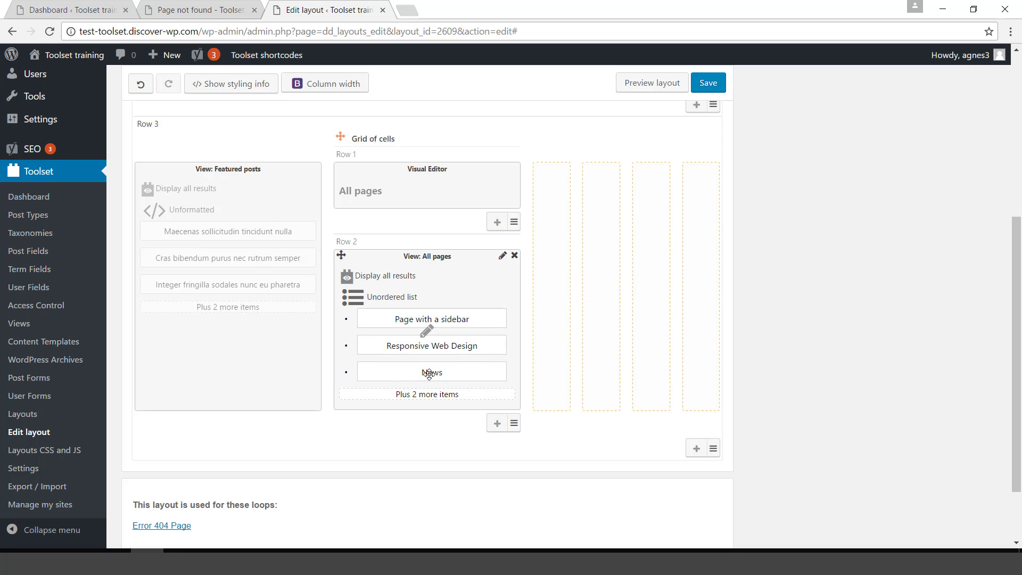
Add a new row with a Visual Editor cell holding 'All categories' as Heading 2.
left_click(497, 423)
left_click(410, 474)
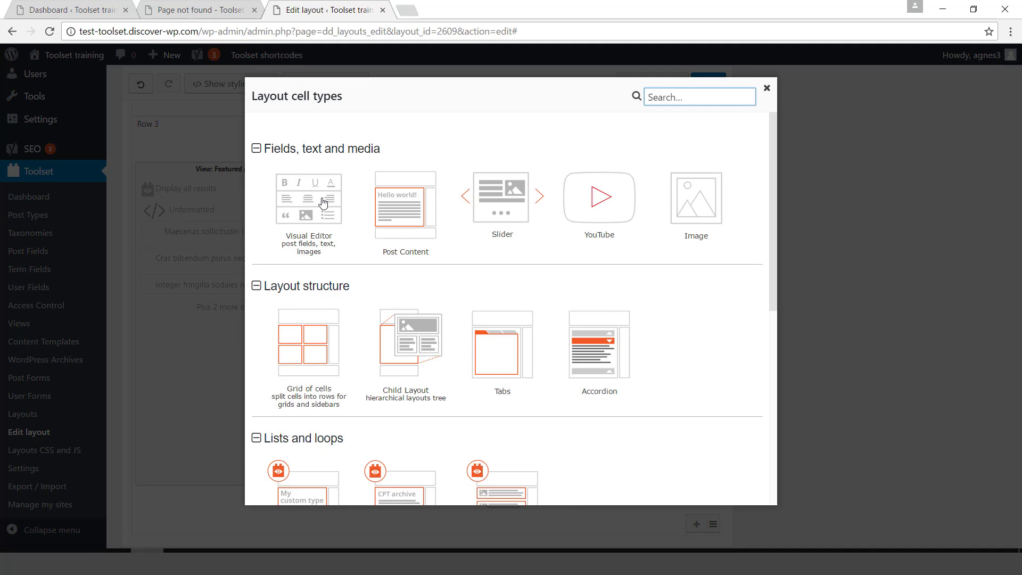
left_click(312, 202)
left_click(677, 434)
type("A")
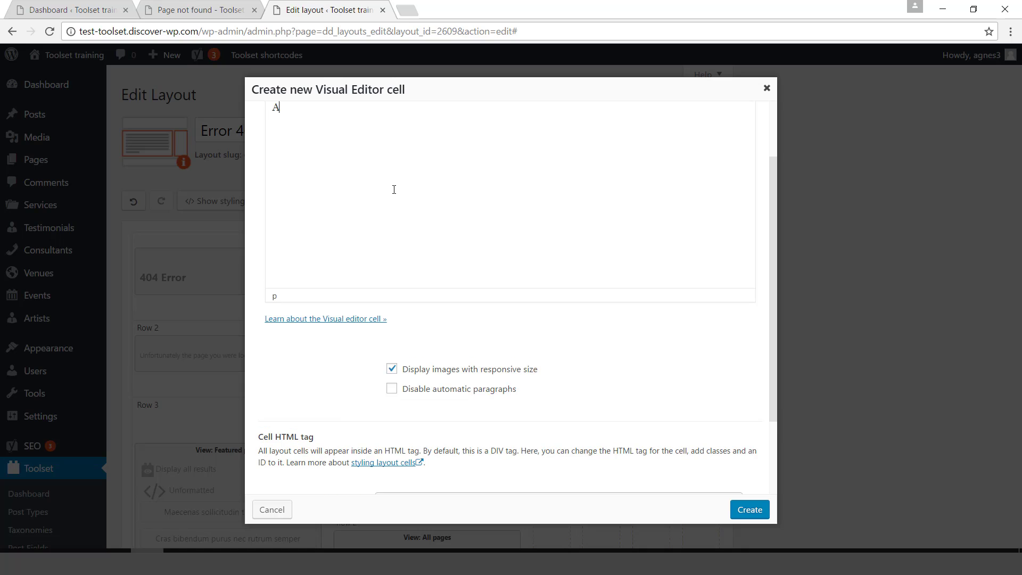
type("ll categories")
scroll(775, 243, "up", 3)
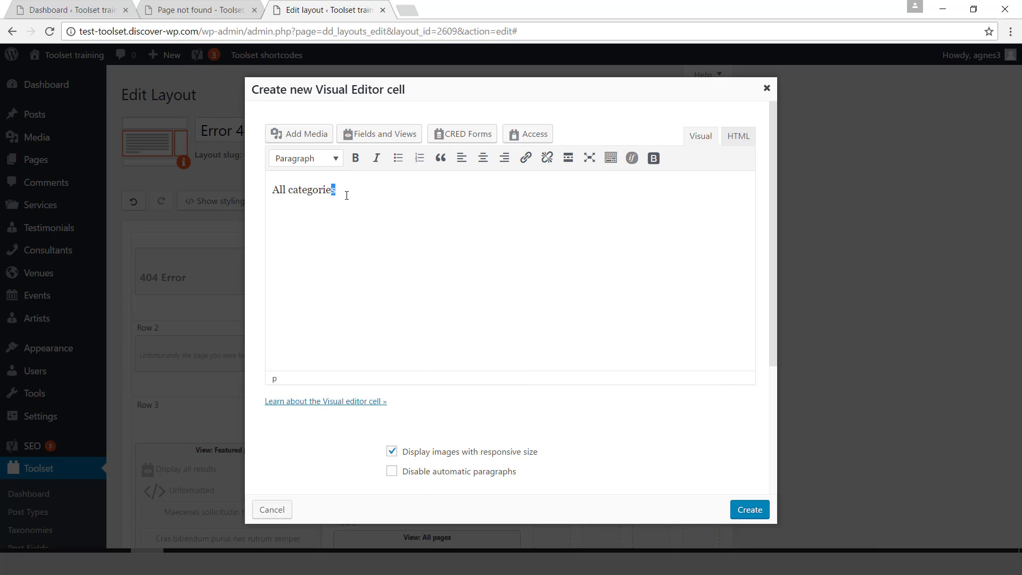
left_click(307, 158)
left_click(339, 235)
left_click(750, 509)
Add another row below and insert a new View cell into it.
left_click(523, 386)
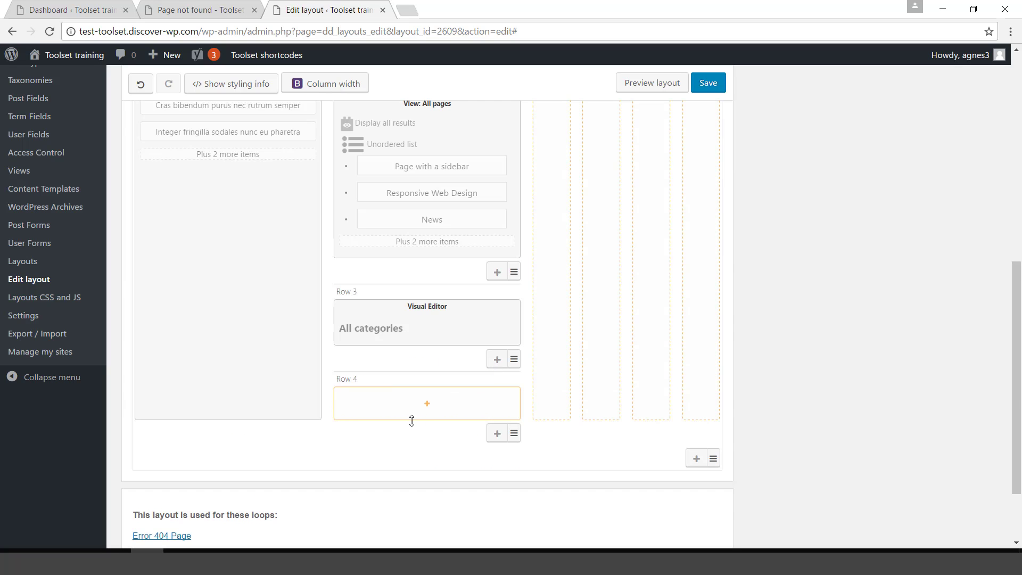
left_click(411, 420)
left_click_drag(772, 258, 762, 328)
left_click(502, 388)
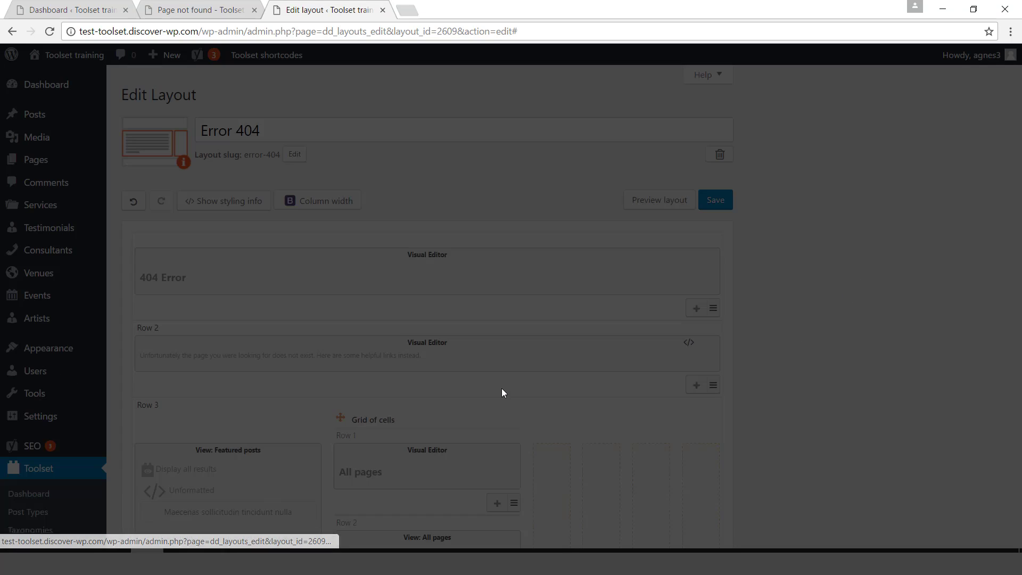
left_click(766, 506)
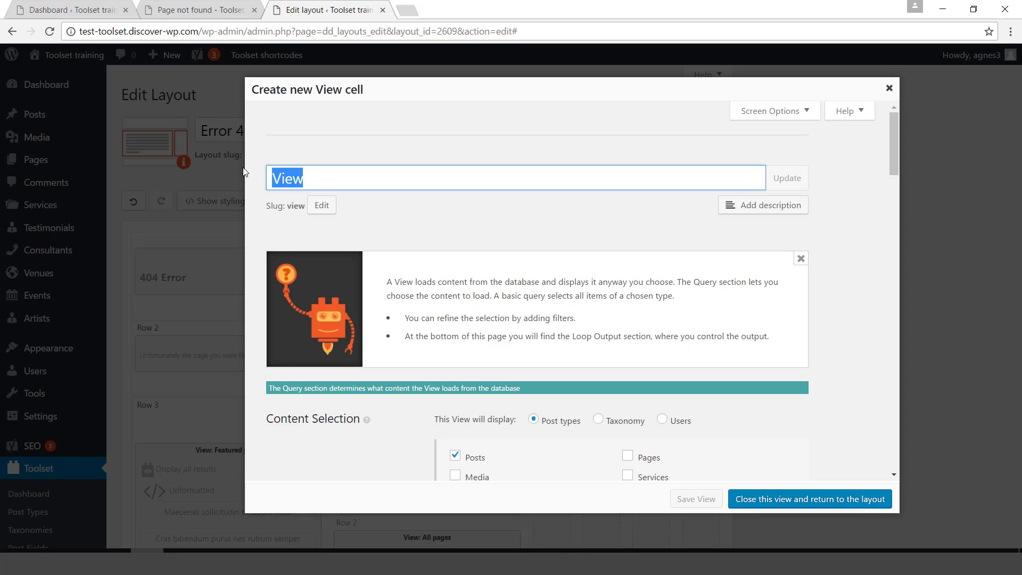
Title the view 'All categories', reuse it as the slug, and make it load taxonomy Categories.
type("All categories")
left_click_drag(450, 184, 277, 172)
key("ctrl+c")
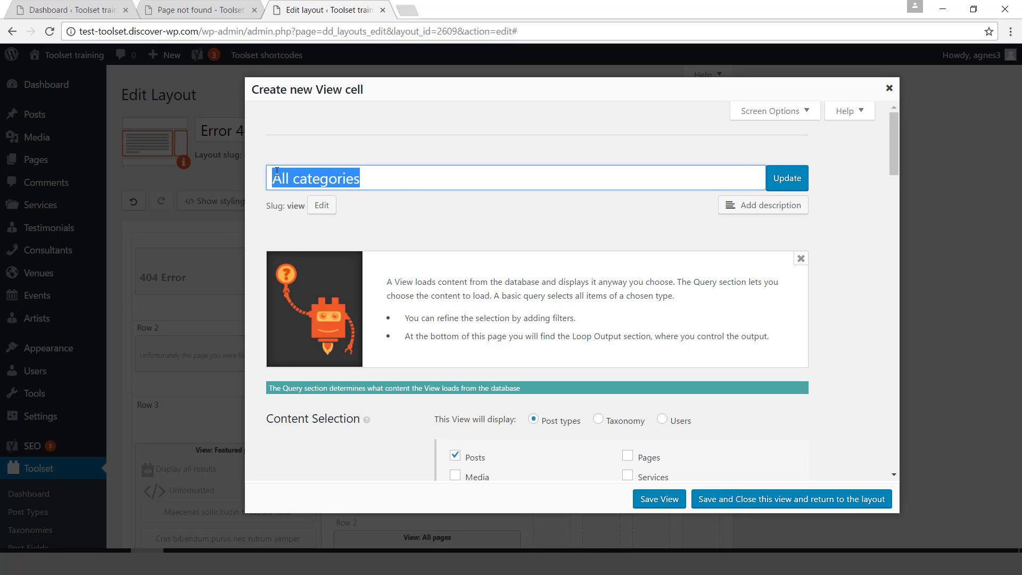
left_click(321, 205)
key("ctrl+v")
left_click(479, 207)
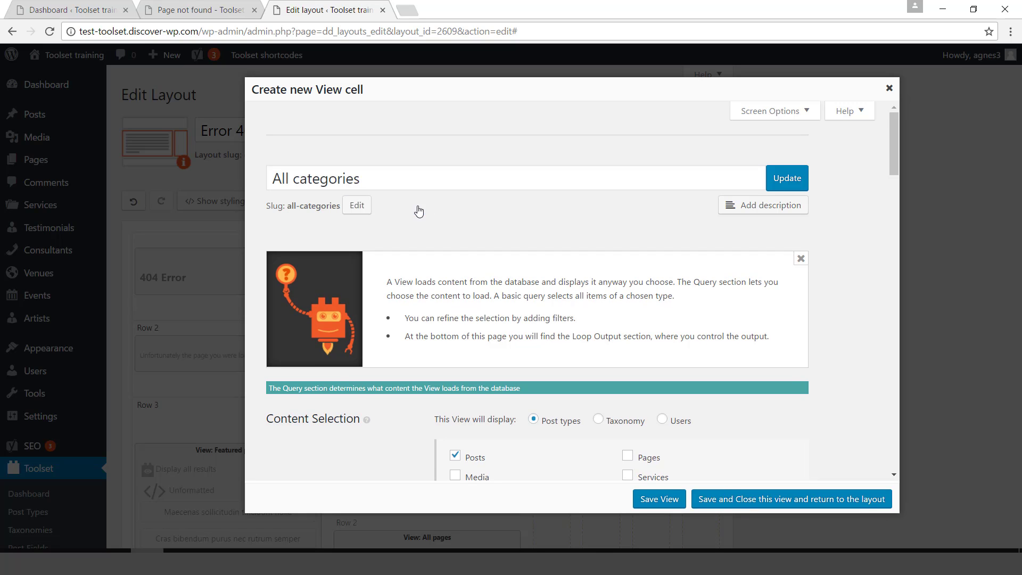
left_click_drag(897, 158, 898, 197)
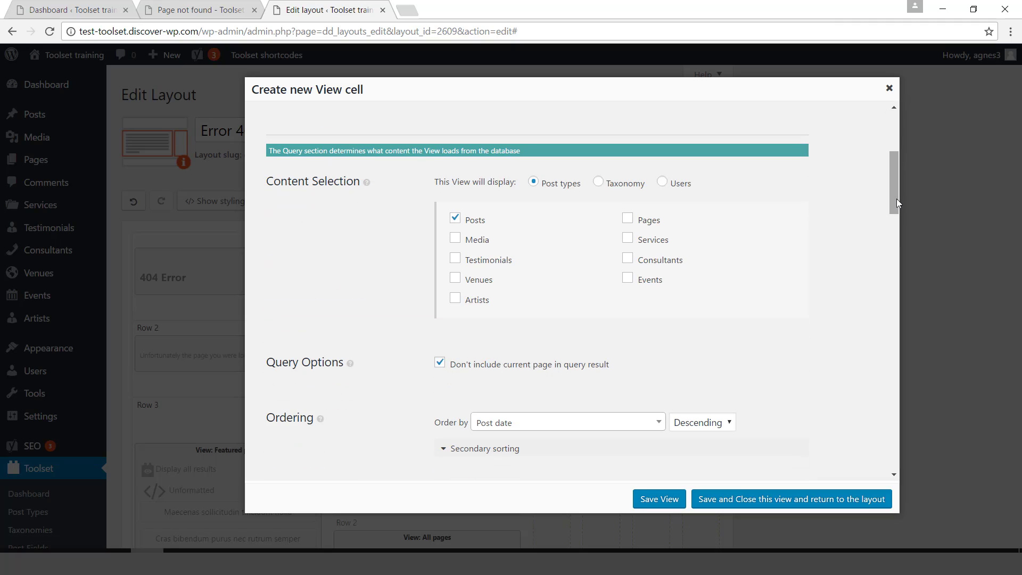
left_click(597, 182)
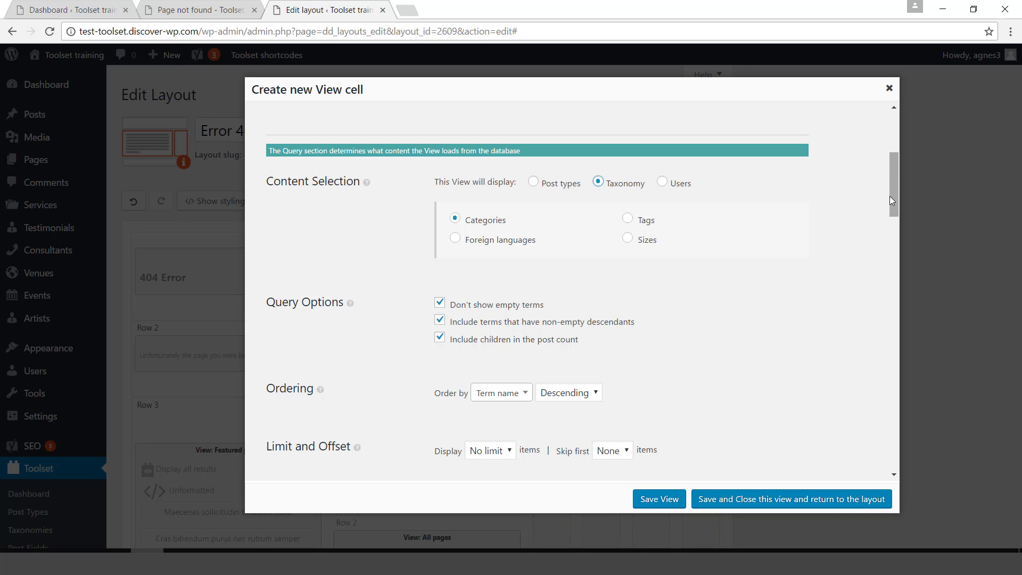
left_click_drag(890, 198, 898, 312)
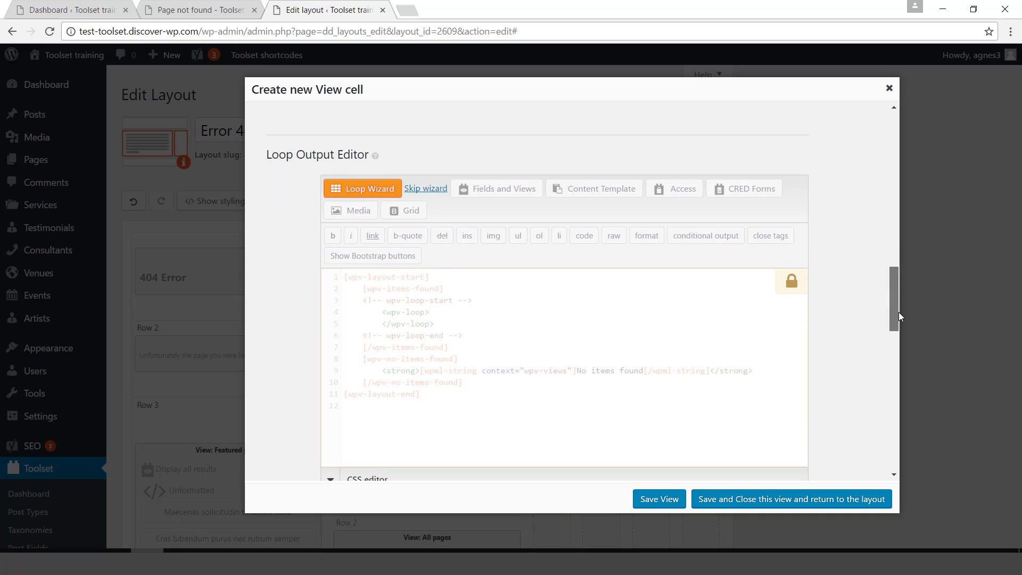
Make the loop an unordered list of Taxonomy titles with links, then save the view to the layout.
left_click(362, 193)
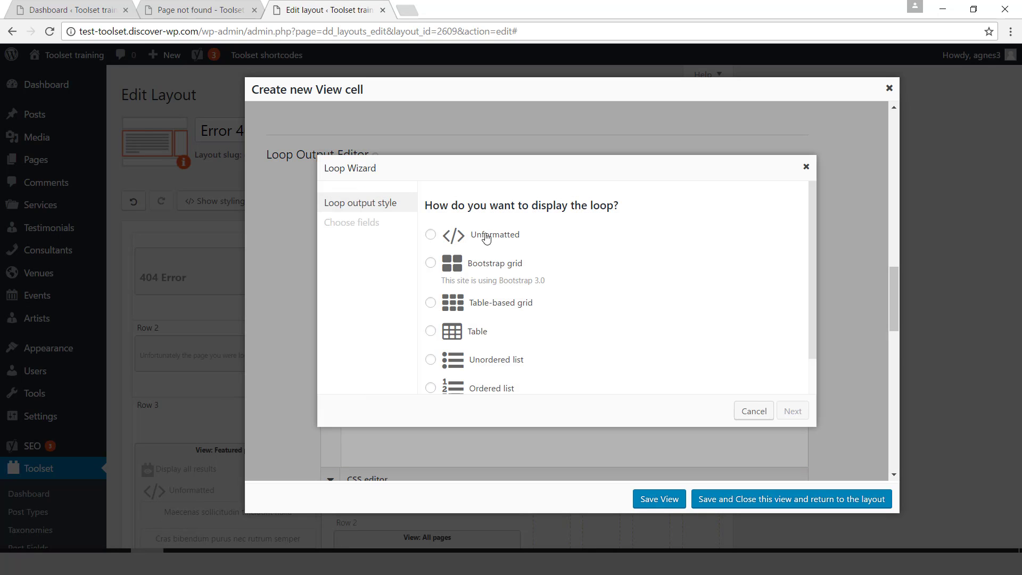
left_click(490, 366)
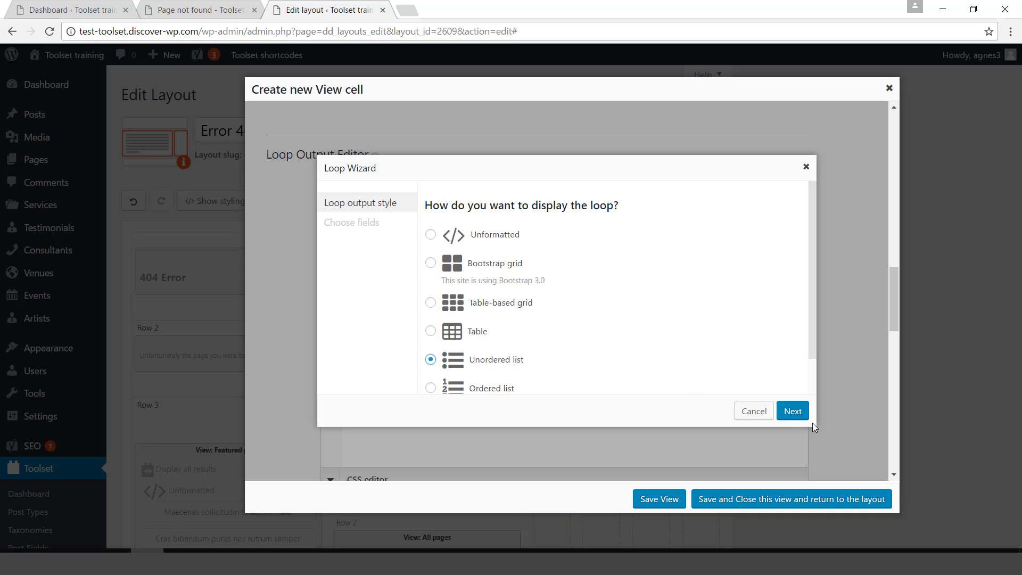
left_click(792, 411)
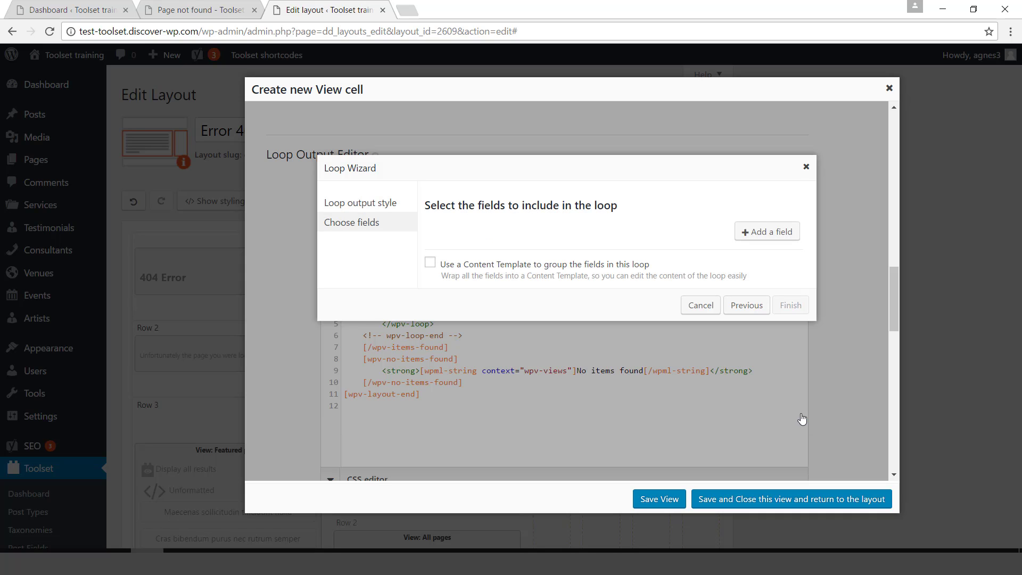
left_click(751, 238)
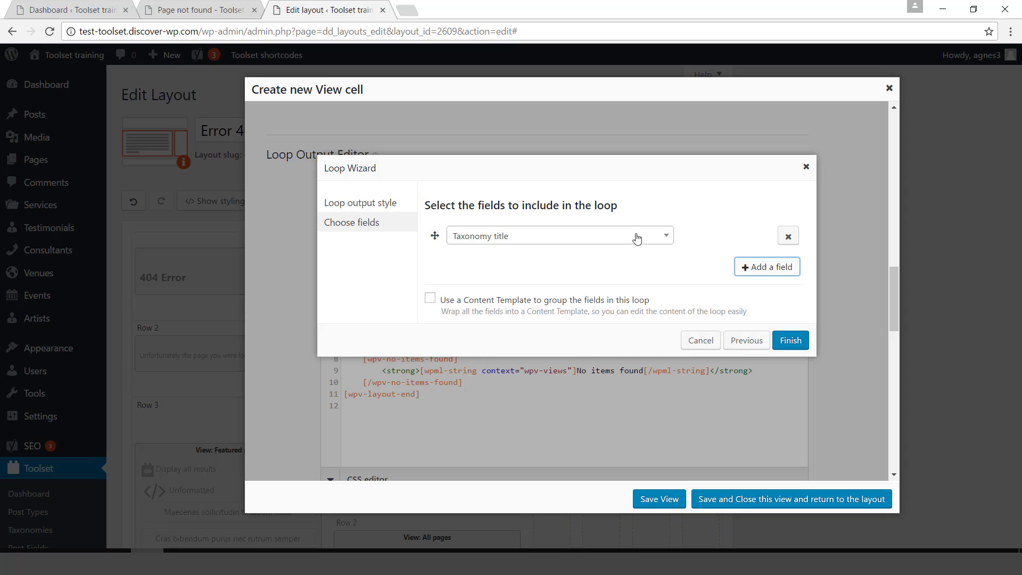
left_click(617, 241)
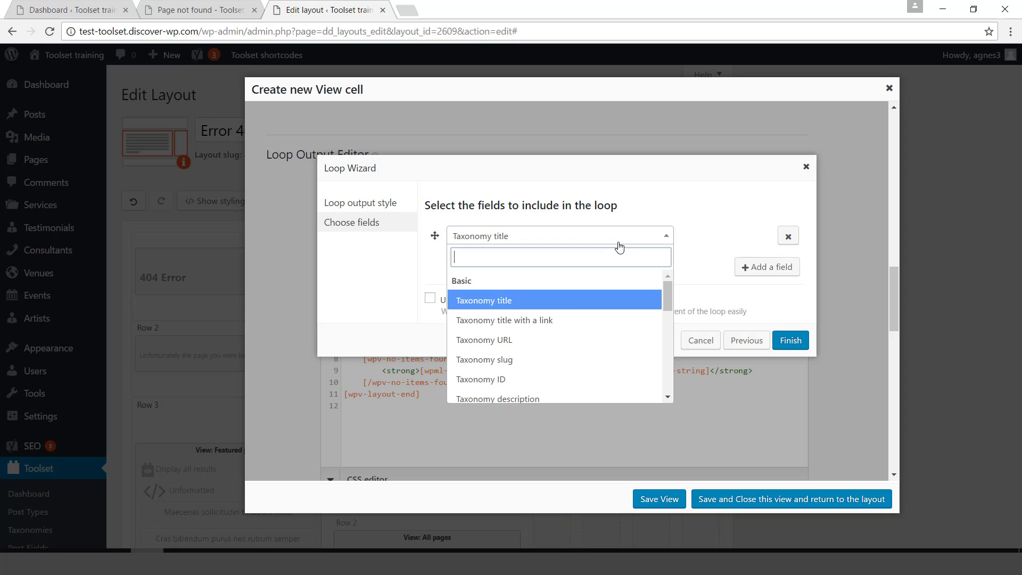
left_click(557, 320)
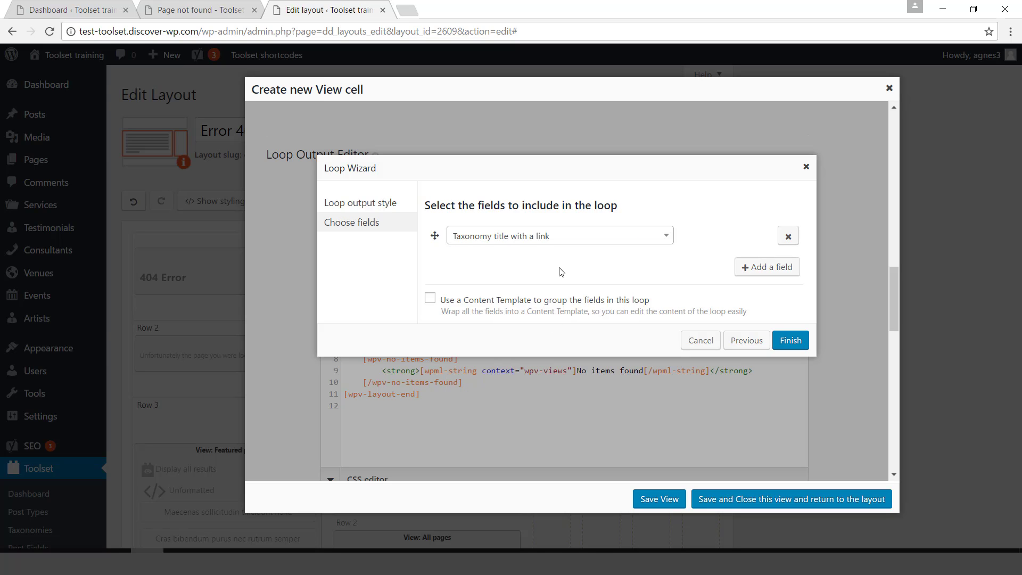
left_click(793, 345)
left_click(598, 268)
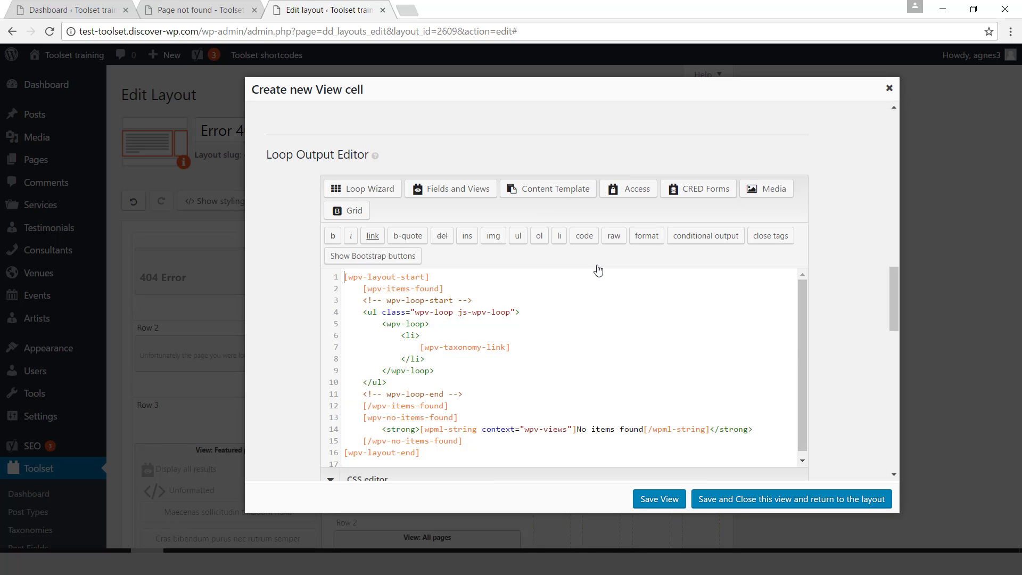
left_click(731, 500)
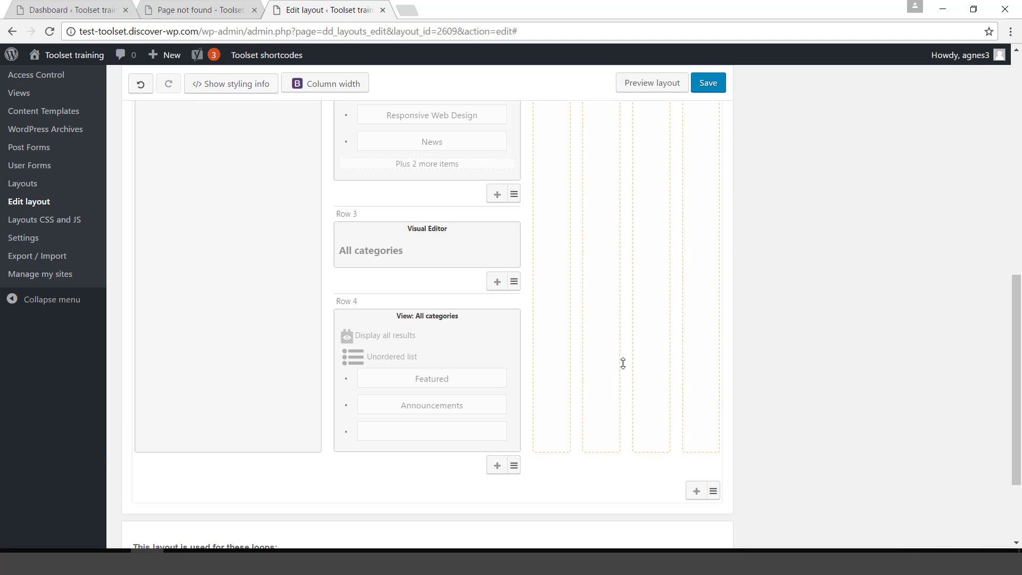
left_click(657, 81)
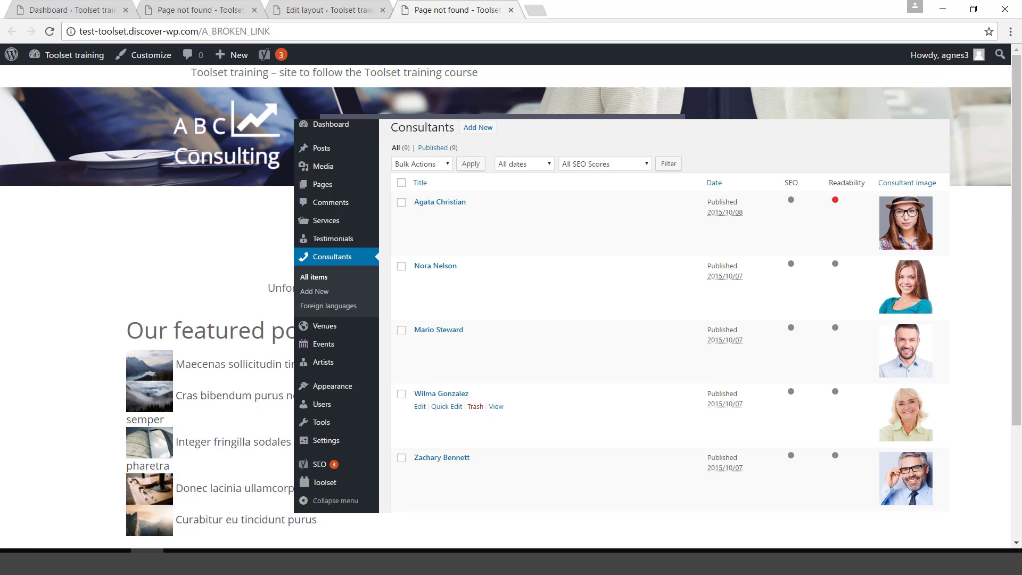
left_click(511, 10)
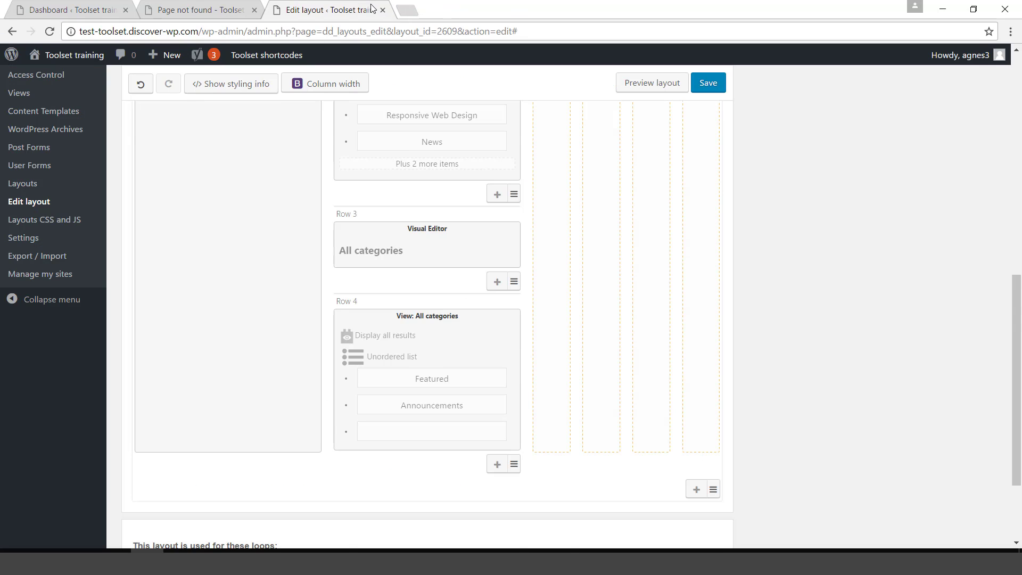
scroll(690, 300, "up", 5)
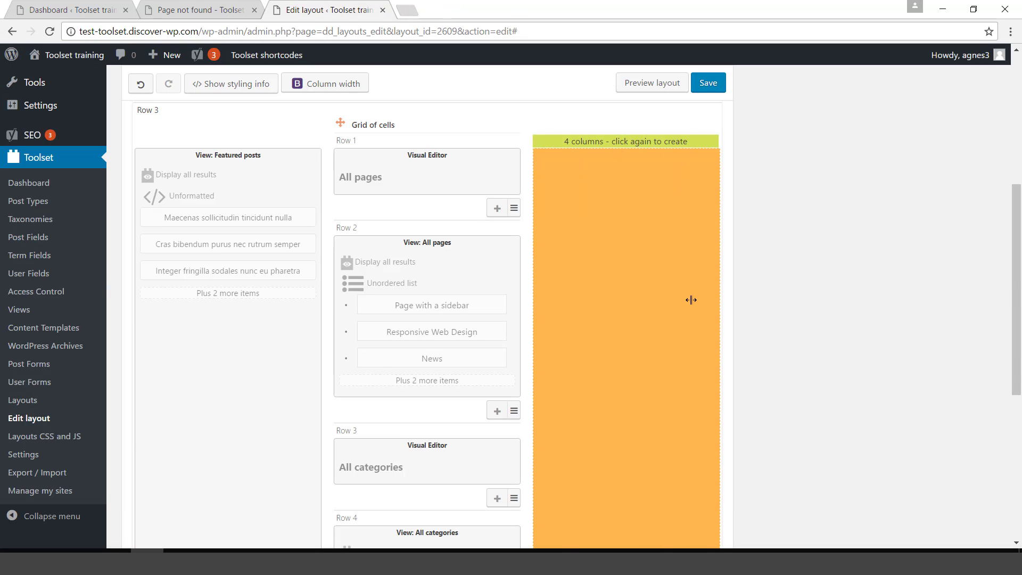
Add a View cell in Row 3's empty four-column area using the existing Consultants view.
left_click(691, 300)
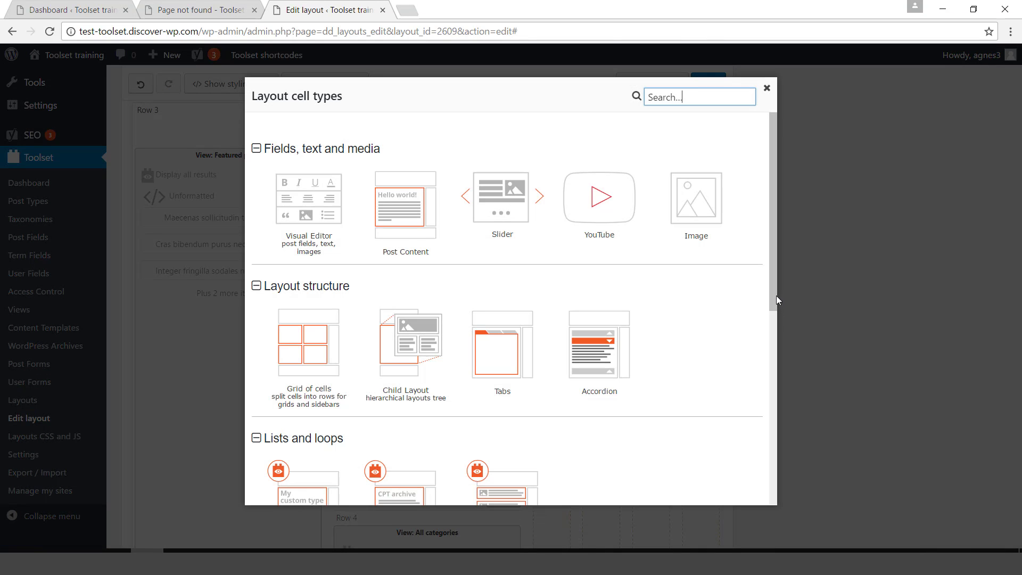
left_click_drag(775, 295, 767, 359)
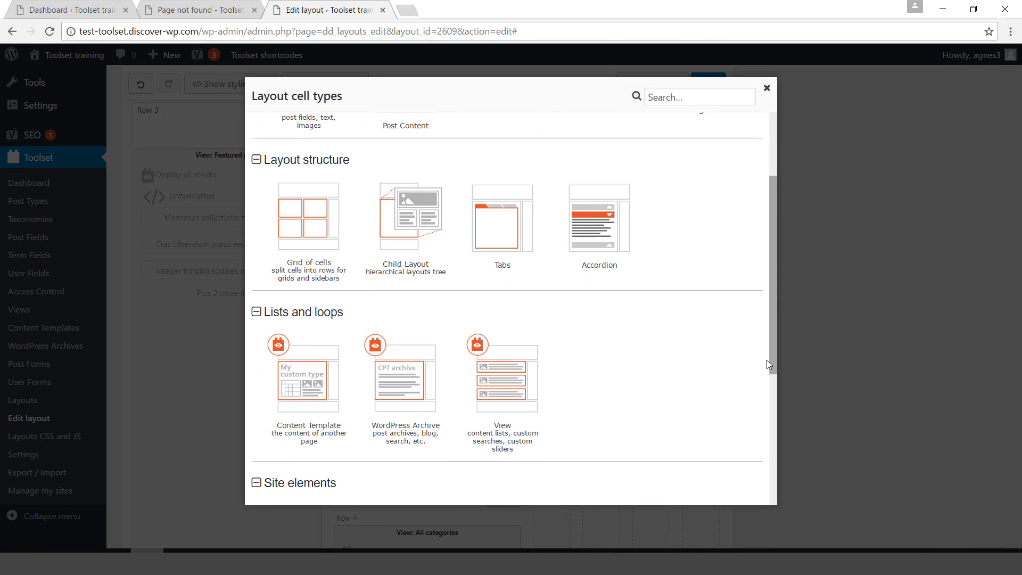
left_click(494, 385)
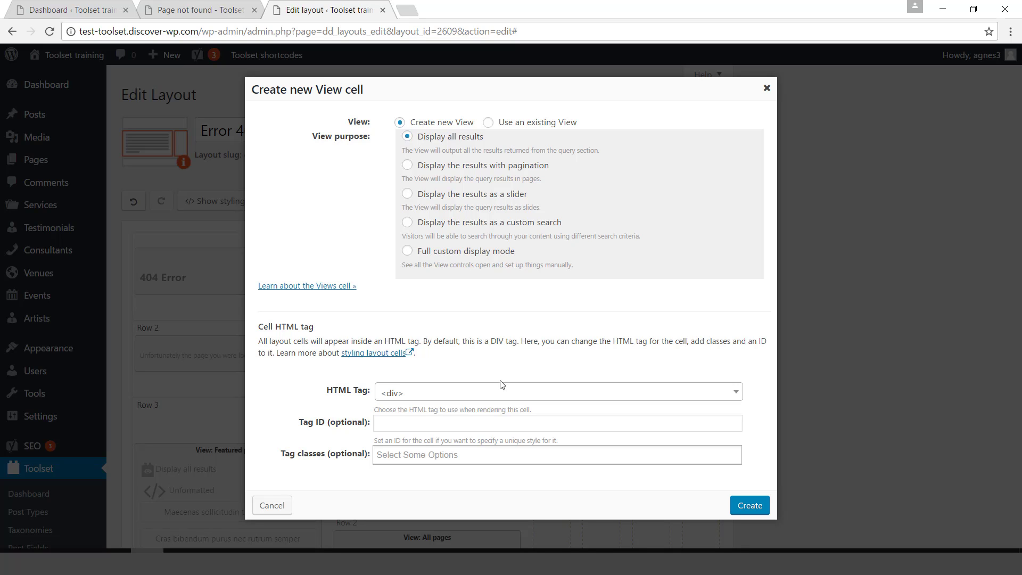
left_click(513, 125)
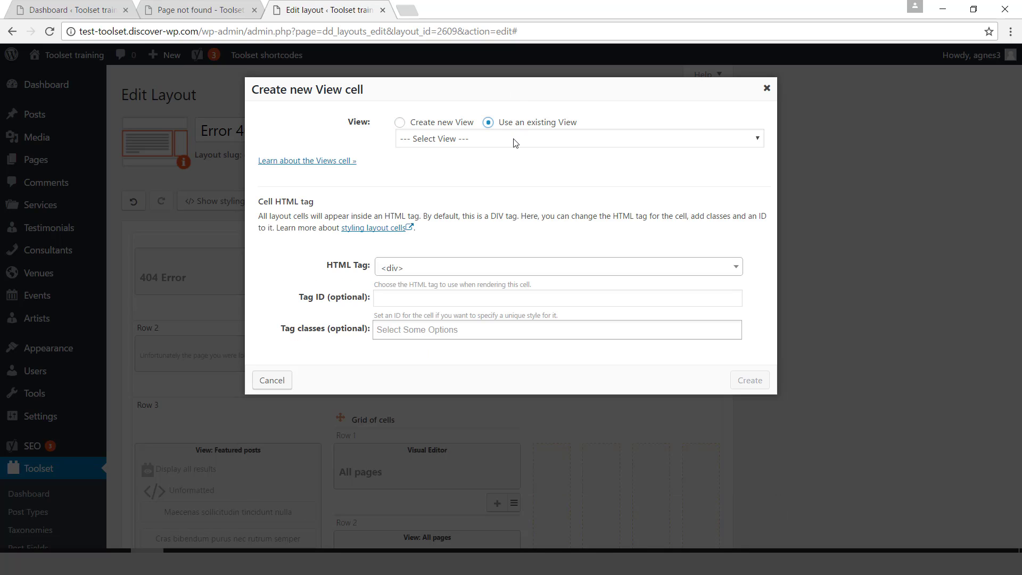
left_click(515, 140)
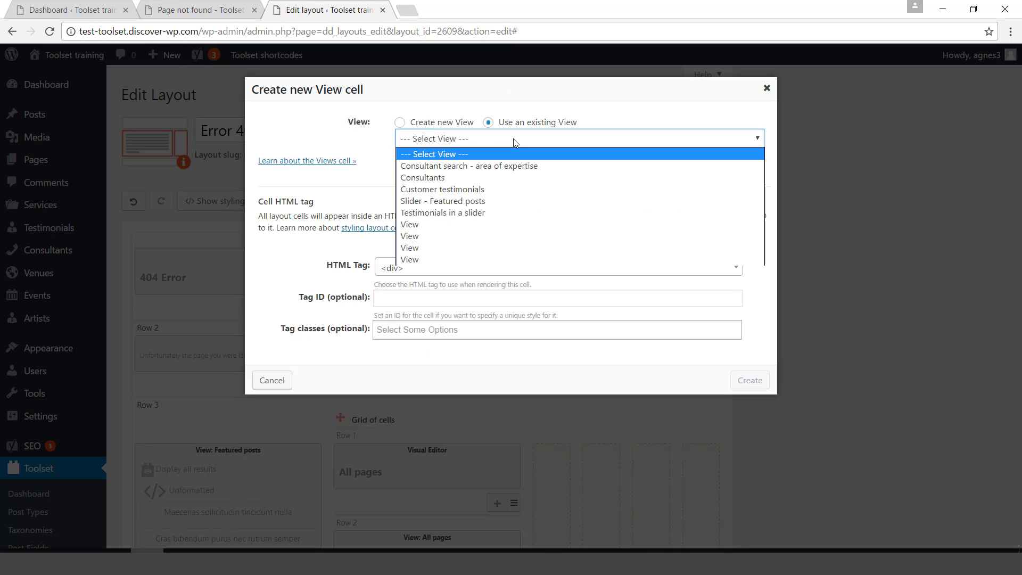
left_click(424, 178)
left_click(750, 381)
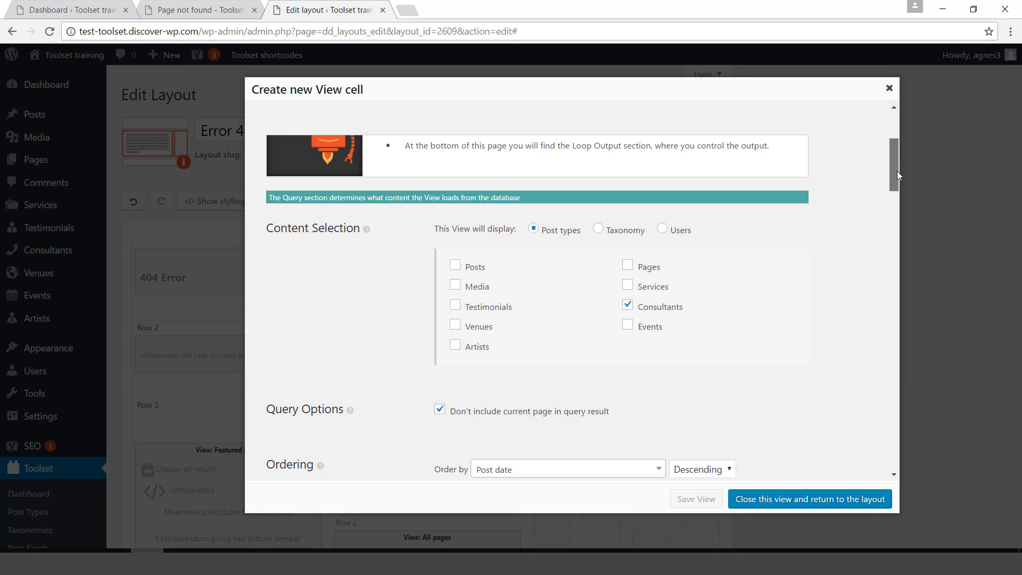
Order the Consultants view by post title, ascending, and close the view editor.
scroll(897, 171, "down", 1)
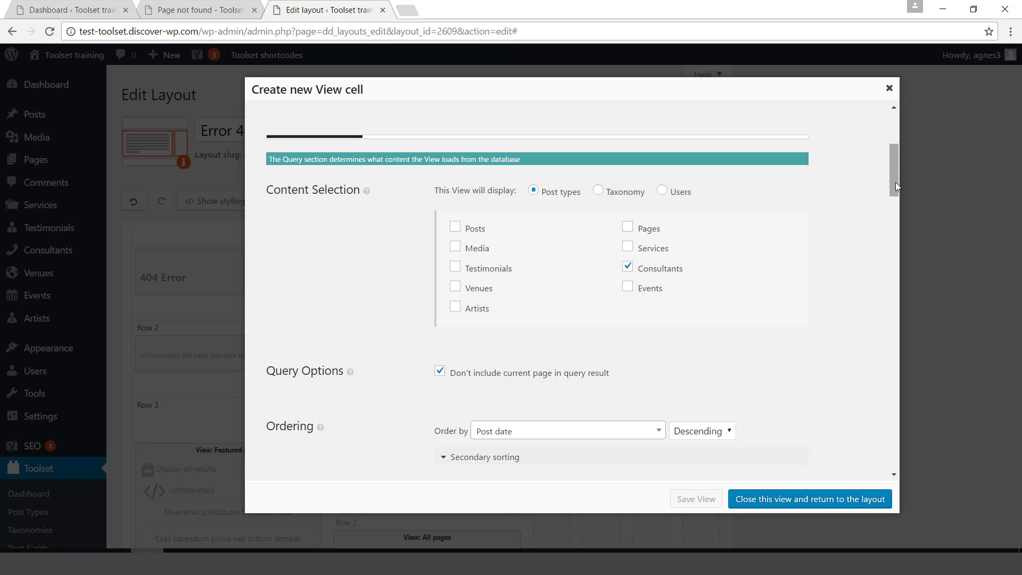
left_click(658, 434)
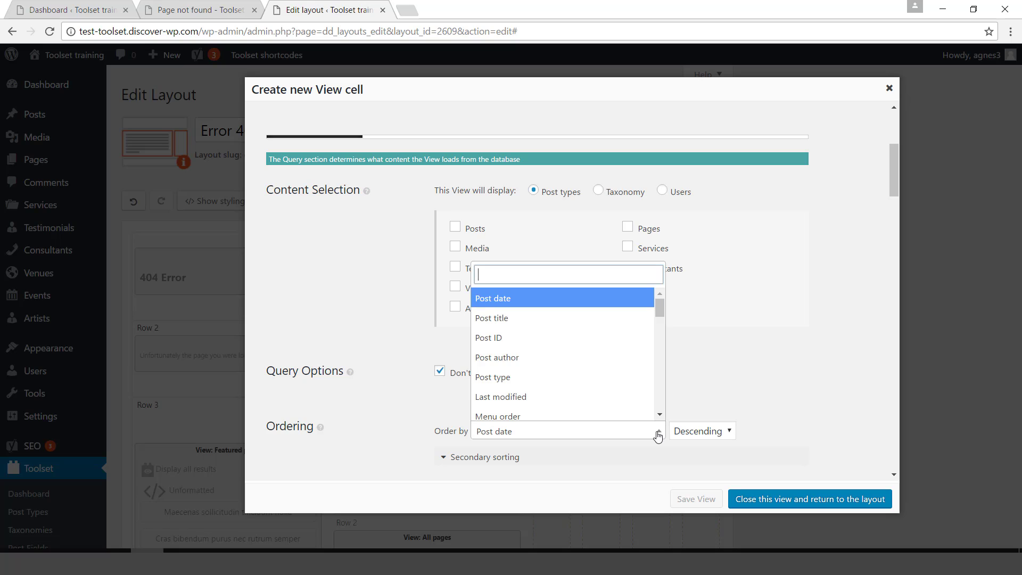
left_click(593, 320)
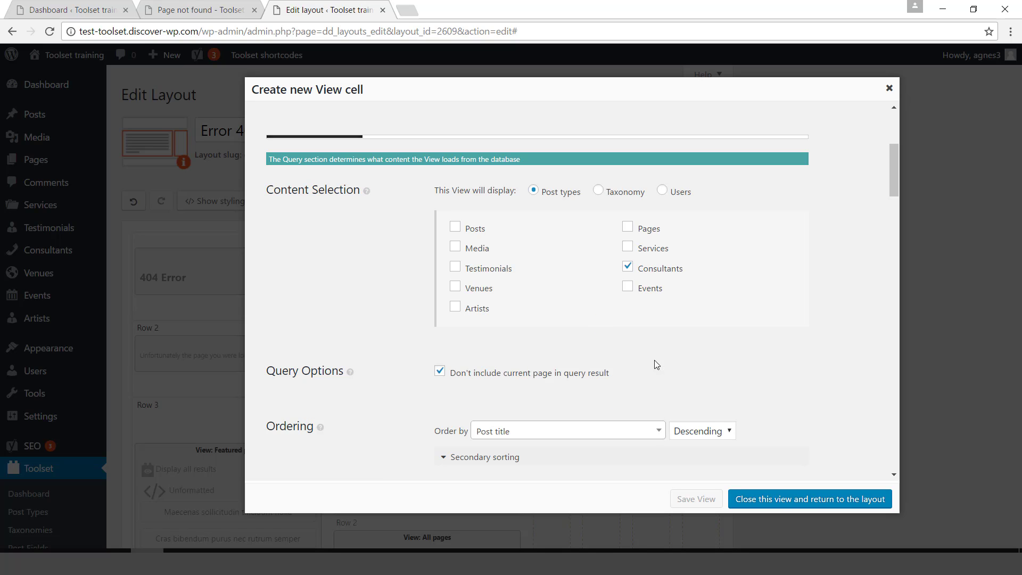
left_click(714, 430)
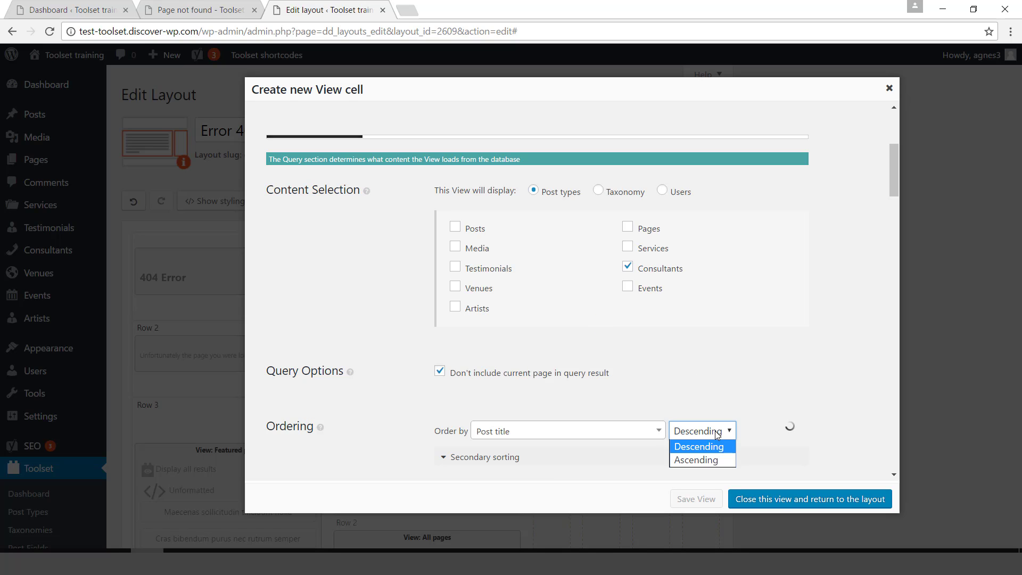
left_click(714, 459)
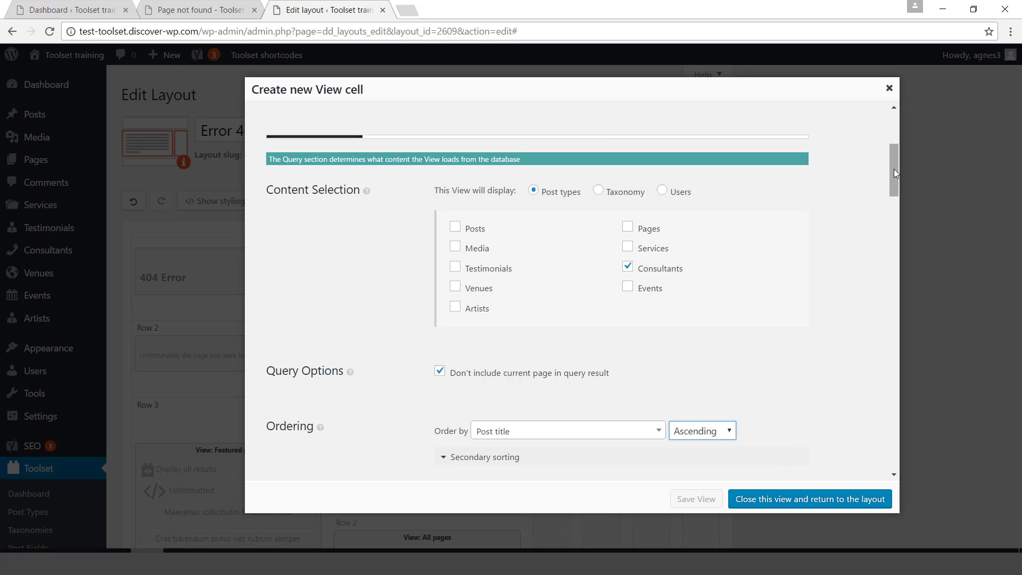
left_click_drag(894, 172, 902, 283)
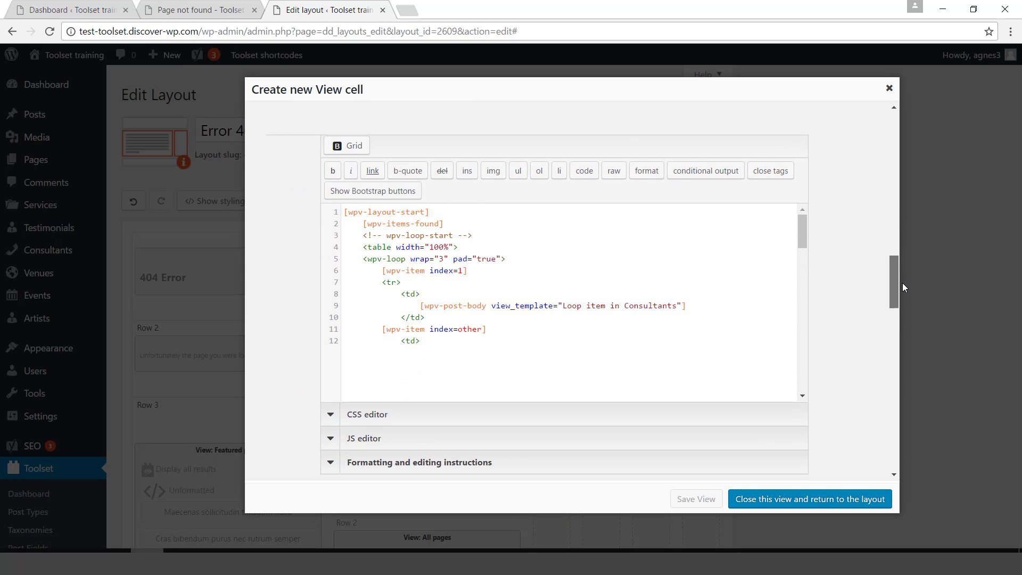
left_click(802, 500)
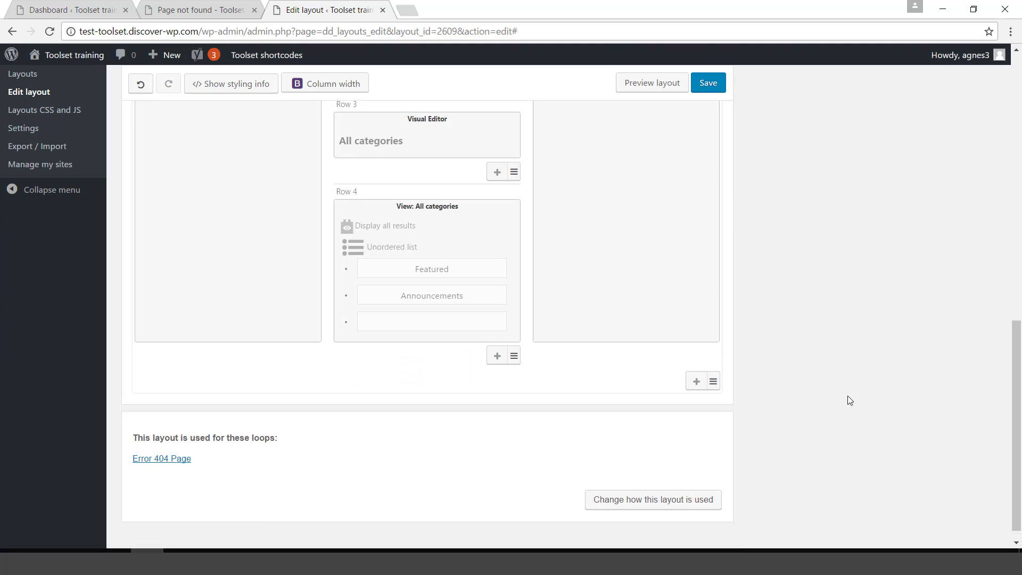
left_click(647, 85)
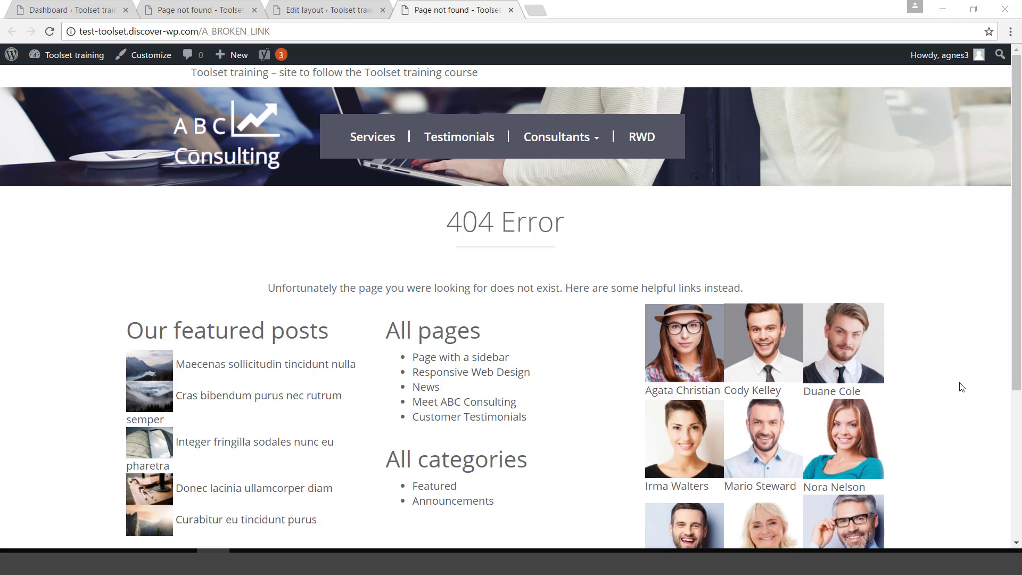
left_click(511, 10)
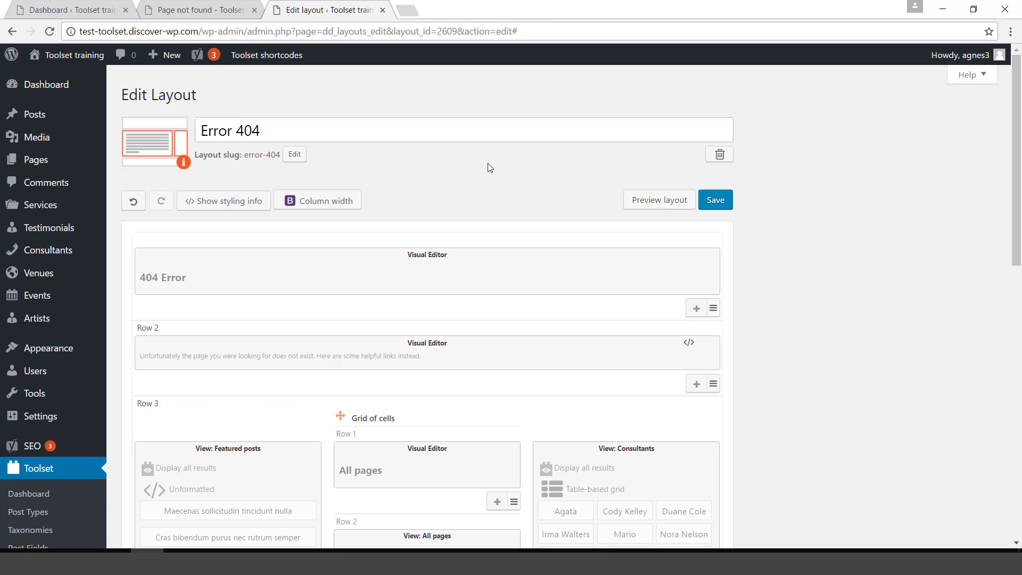
Add the alert and alert-info tag classes to the Row 2 message cell and apply them.
left_click(429, 355)
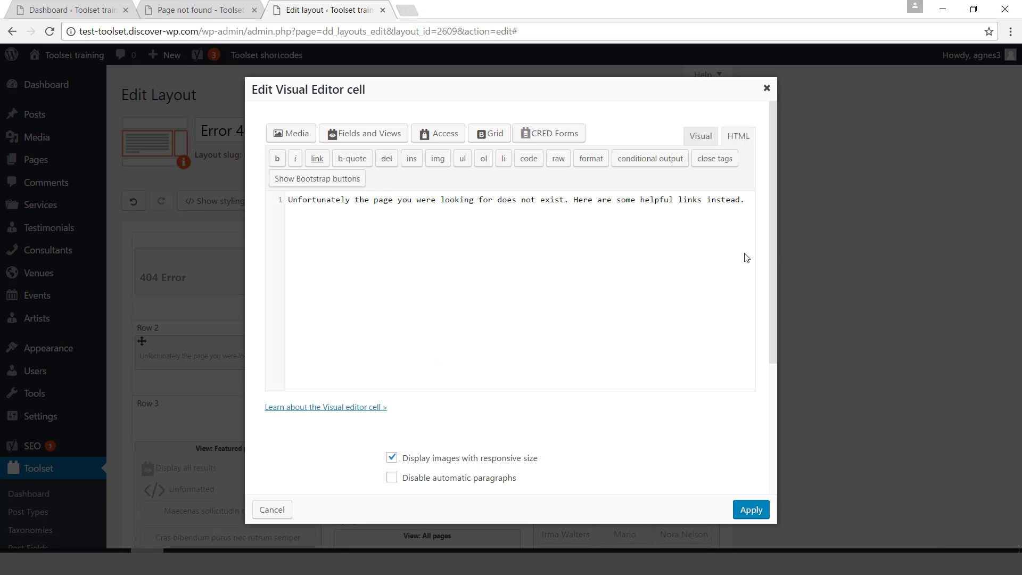
left_click_drag(774, 250, 755, 459)
left_click(518, 460)
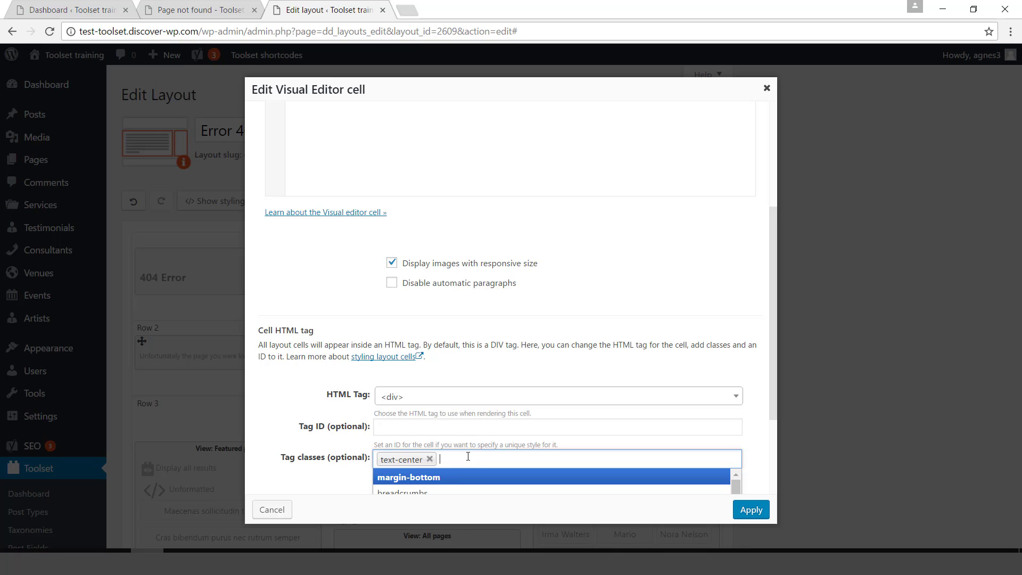
type("alert")
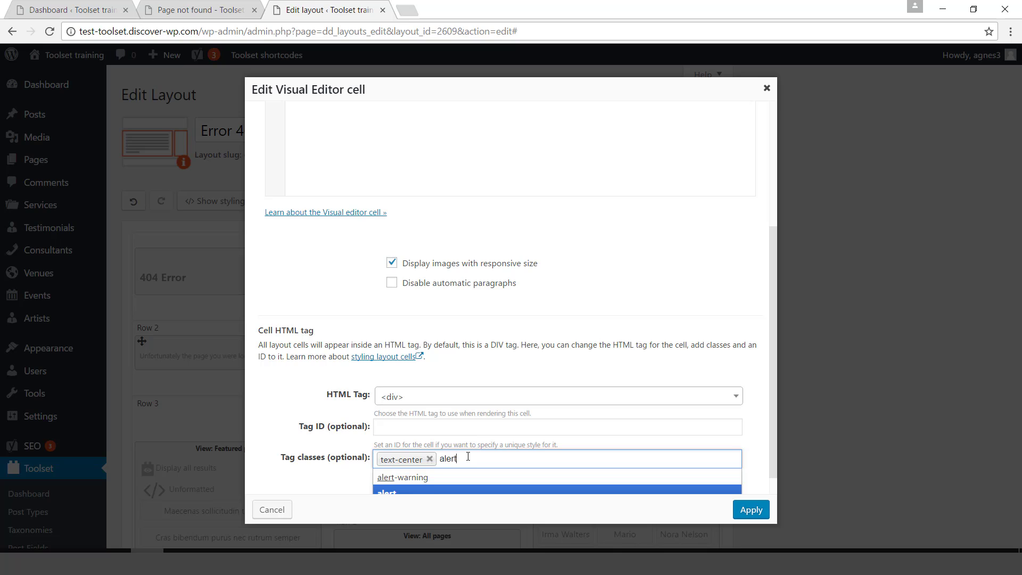
key("Return")
type("ake")
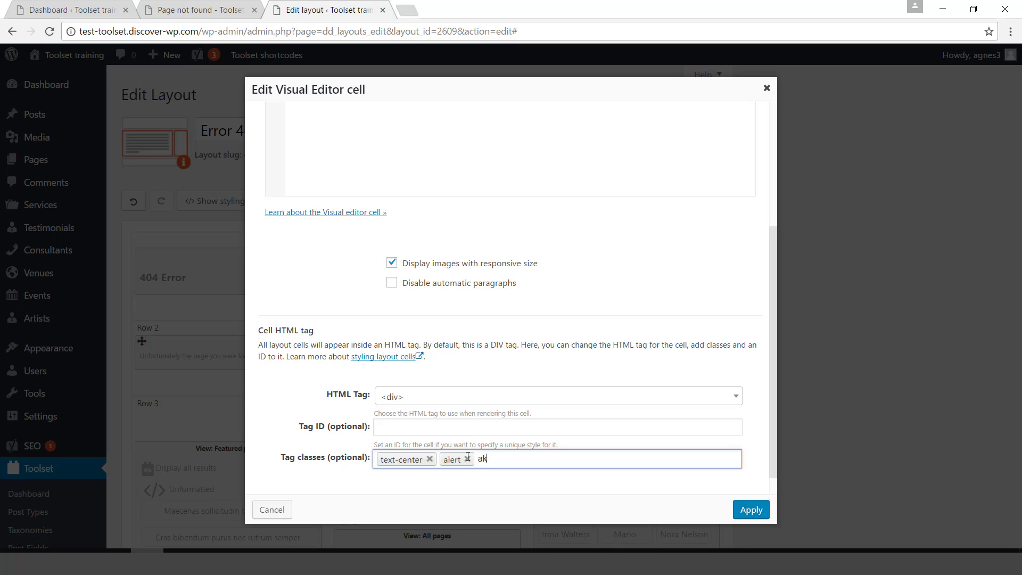
key("BackSpace")
key("BackSpace")
key("BackSpace")
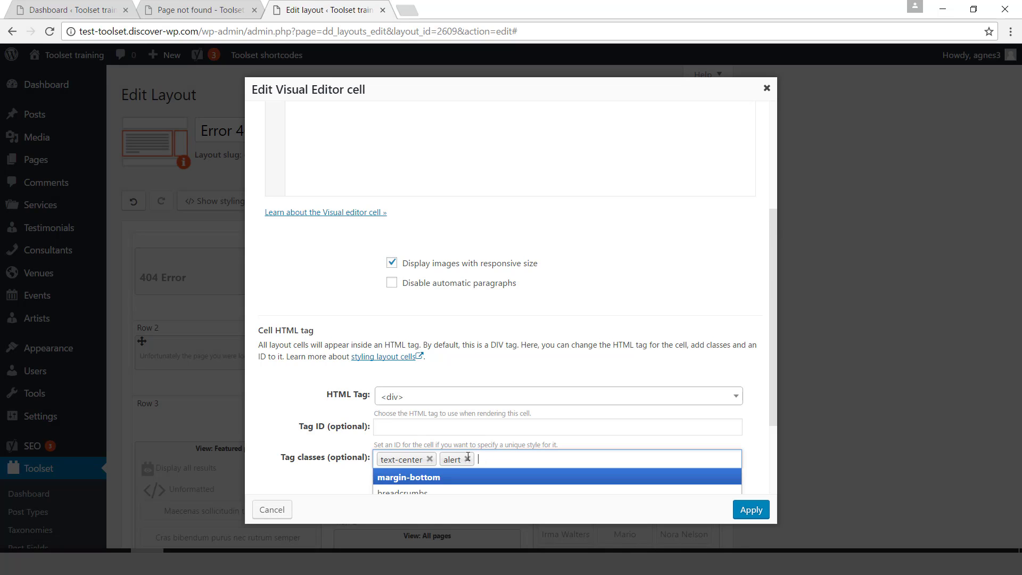
type("alert")
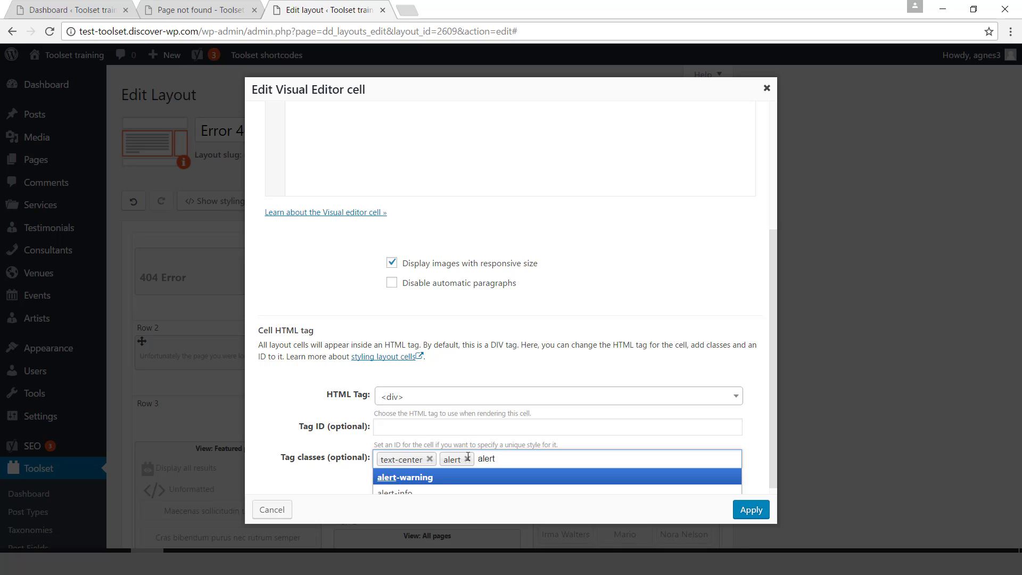
type("-info")
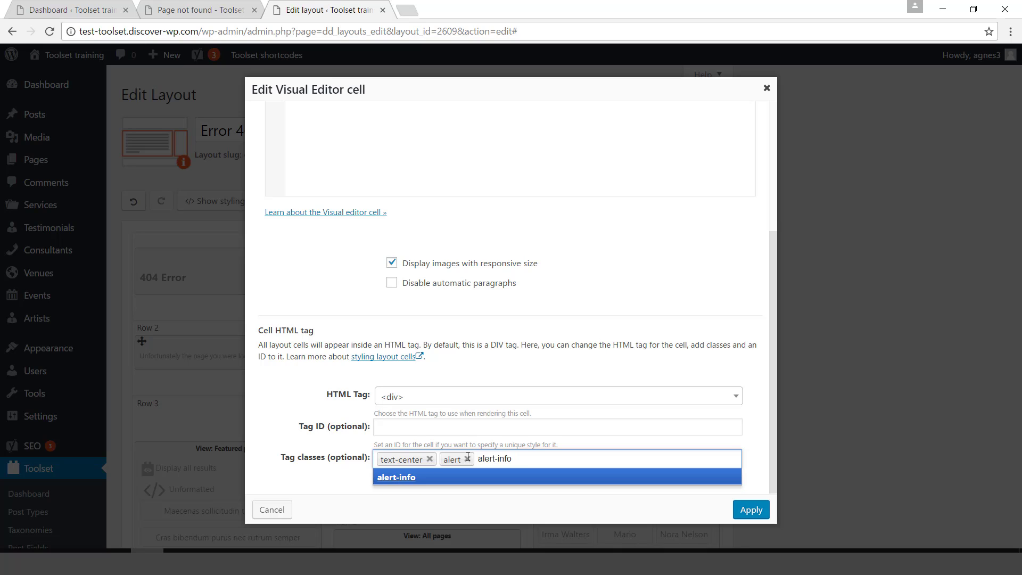
key("Return")
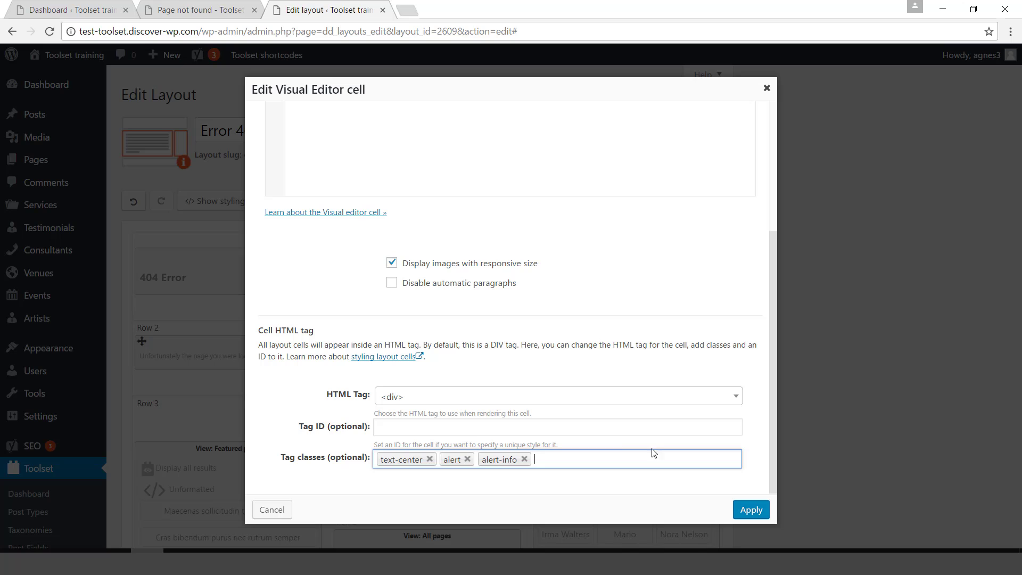
left_click(749, 512)
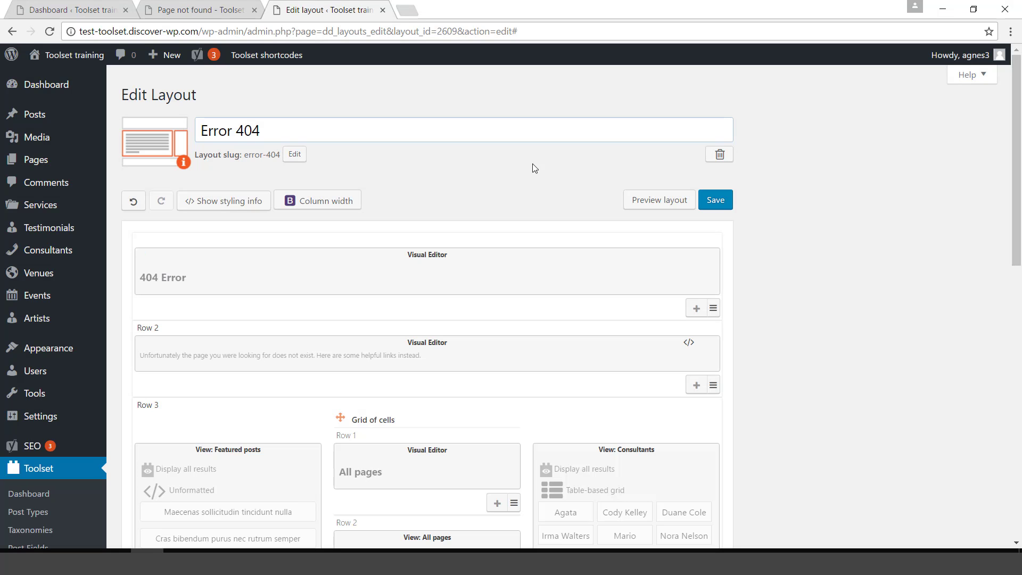
Preview the 404 page with the info-alert message, then close the preview.
left_click(656, 205)
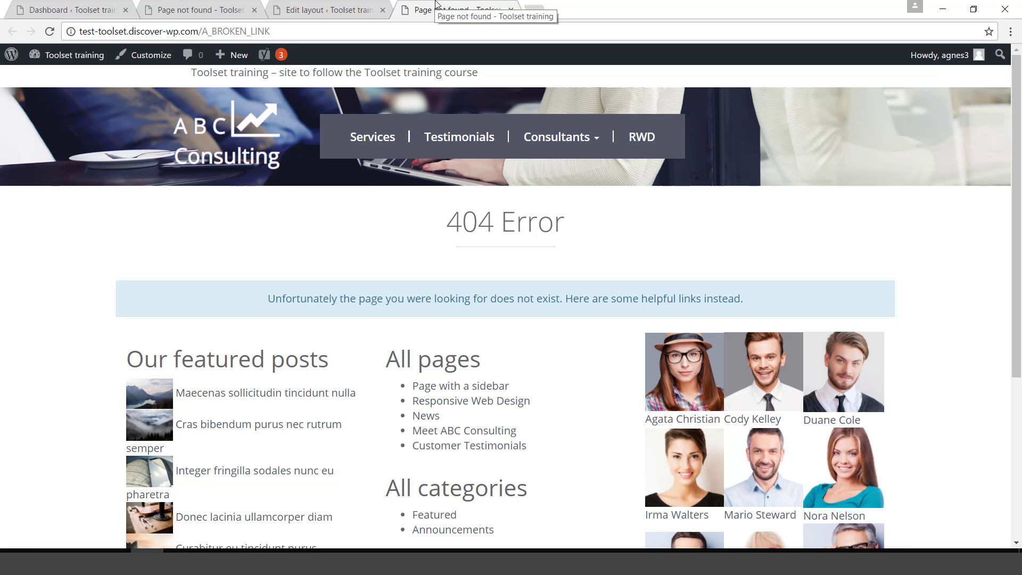
left_click(511, 9)
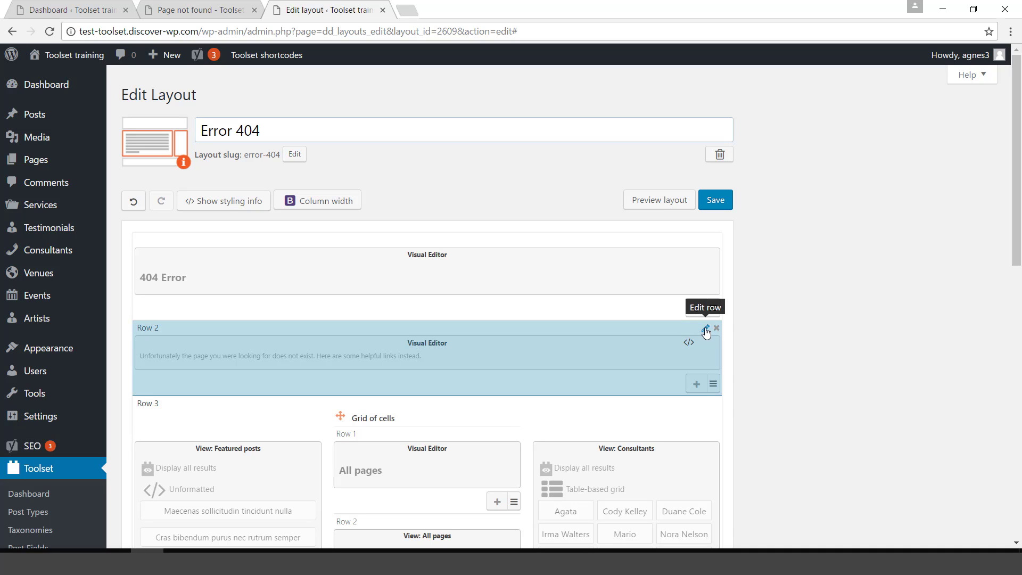
Add the light-blue tag class to the Row 2 message row and apply it.
left_click(706, 330)
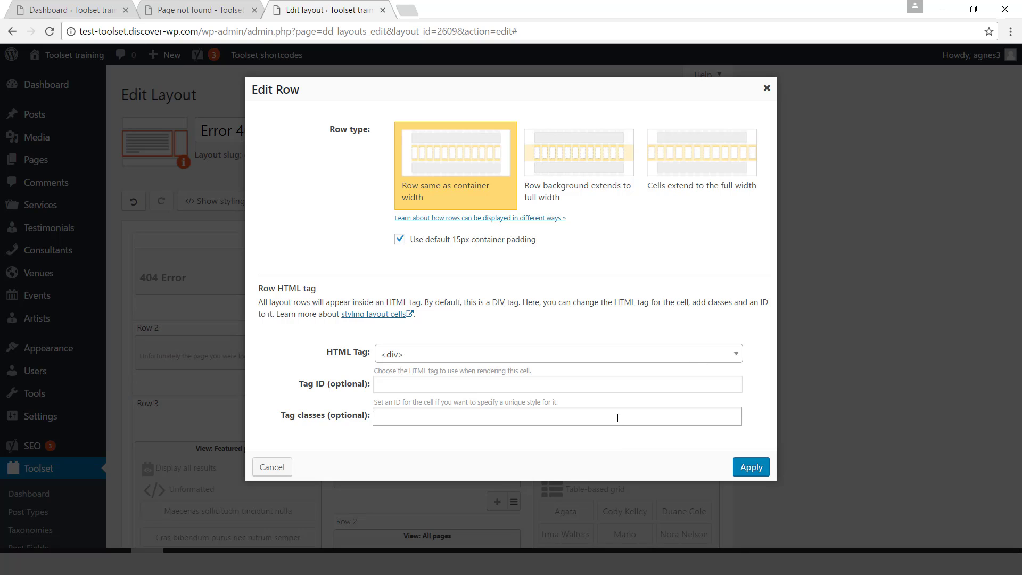
left_click(614, 414)
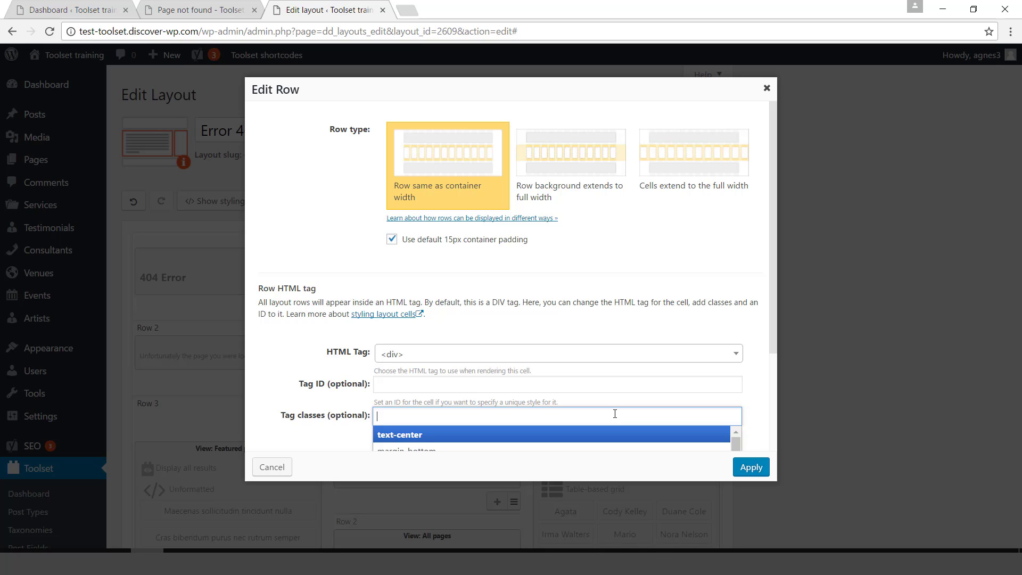
type("l")
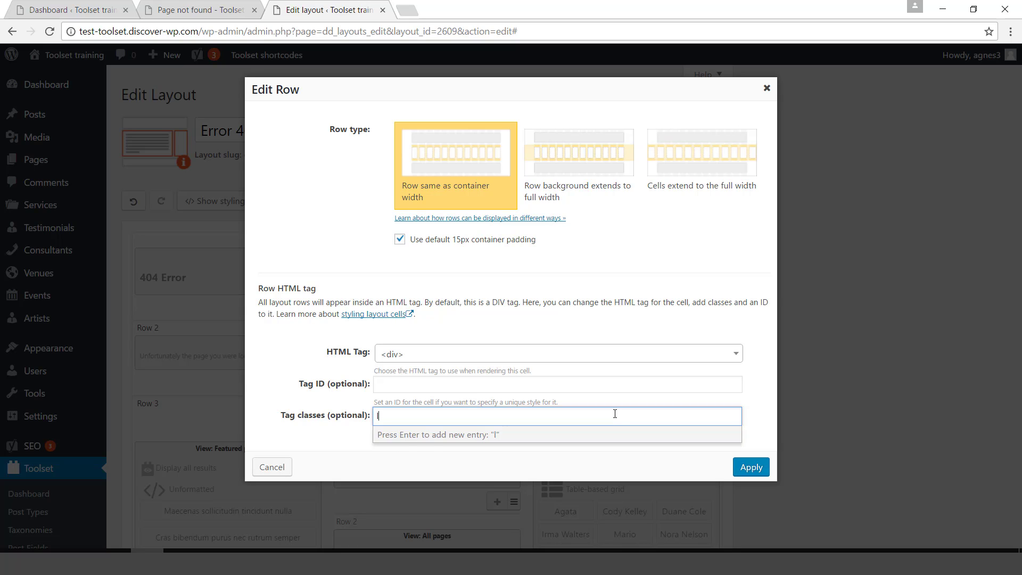
key("BackSpace")
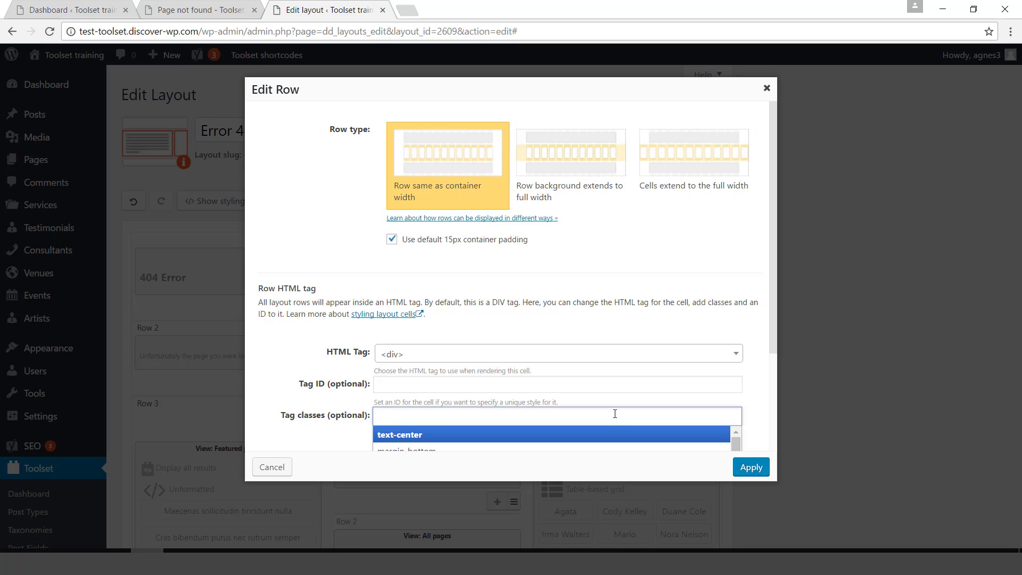
type("light")
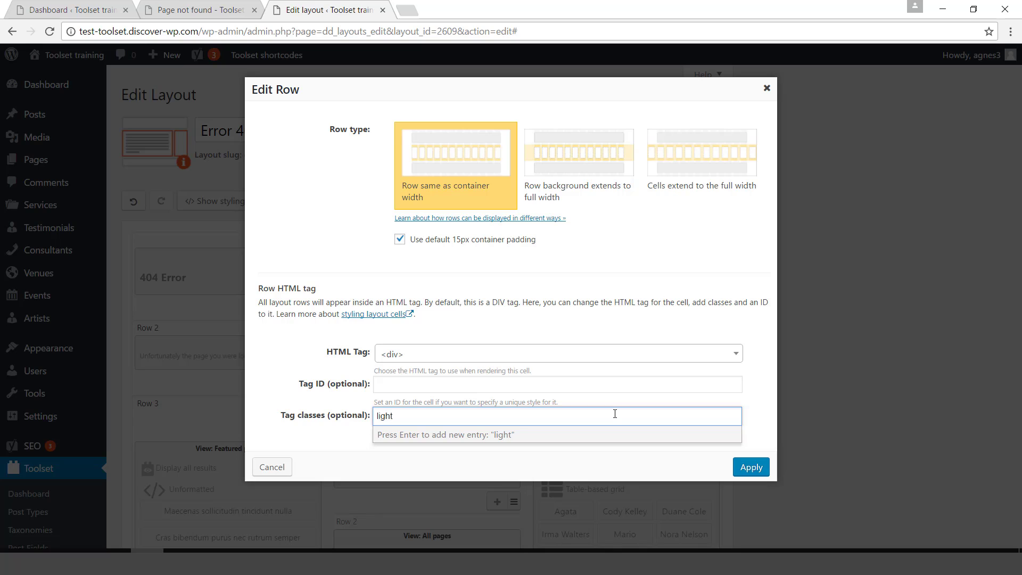
type("-blue")
key("Return")
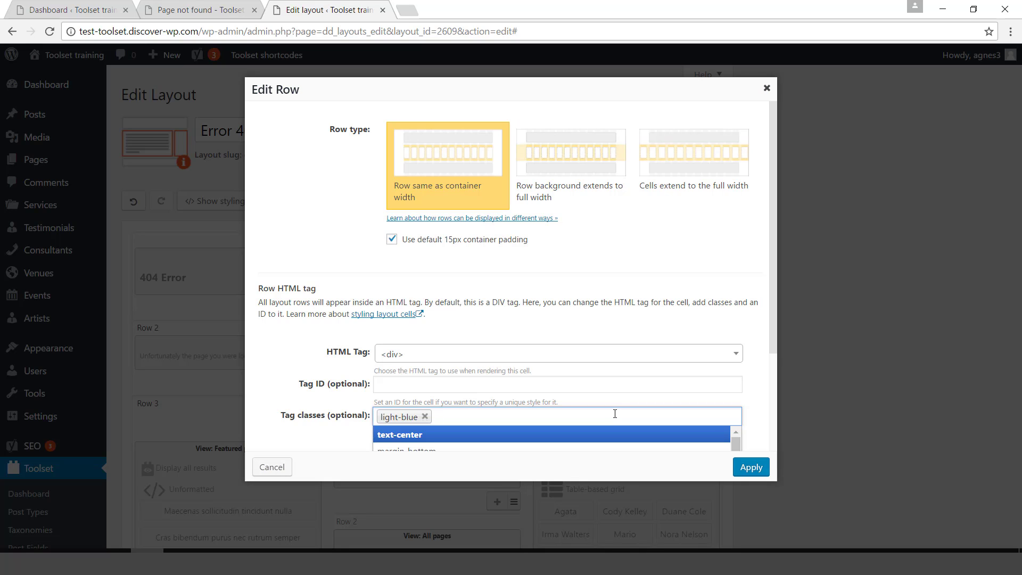
left_click(755, 470)
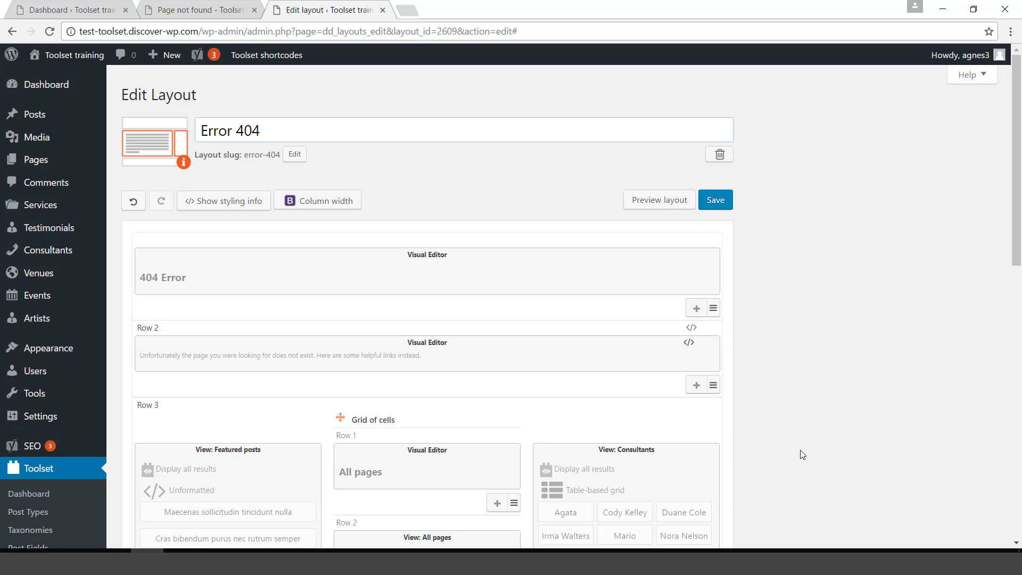
Open the Layouts CSS and JS editor separately, keeping the unsaved layout editor.
left_click_drag(1018, 260, 1019, 412)
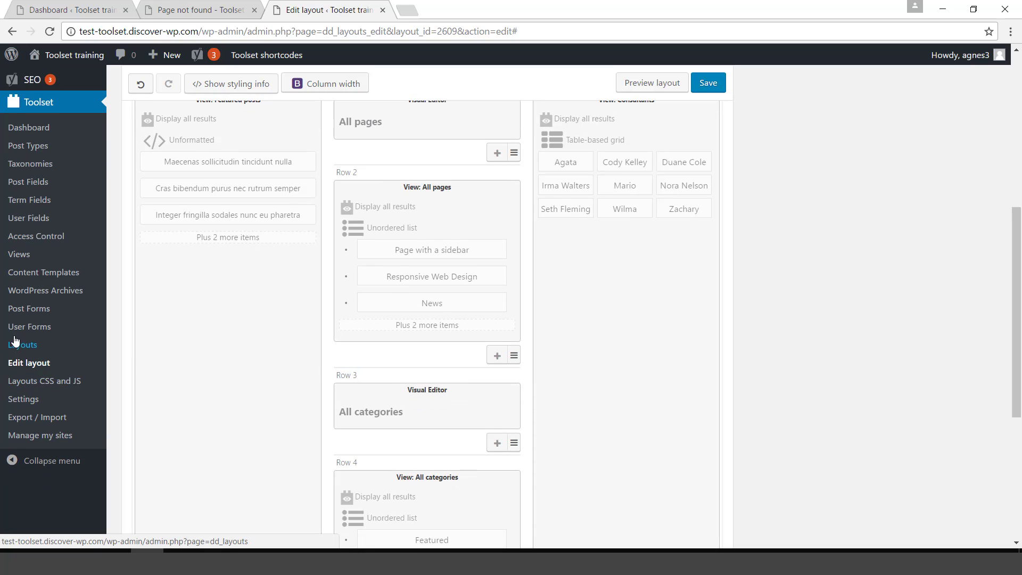
left_click(17, 385)
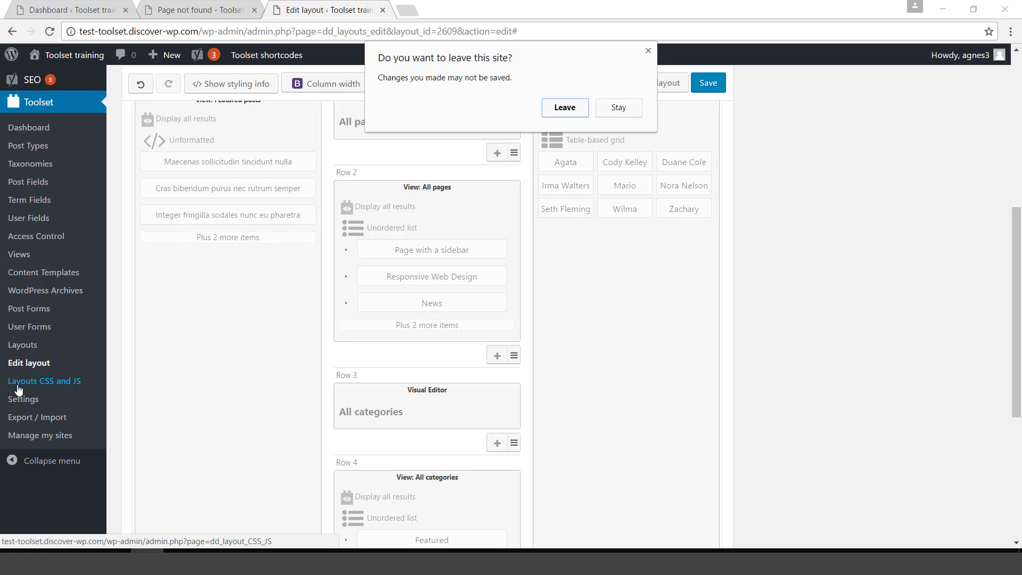
left_click(618, 109)
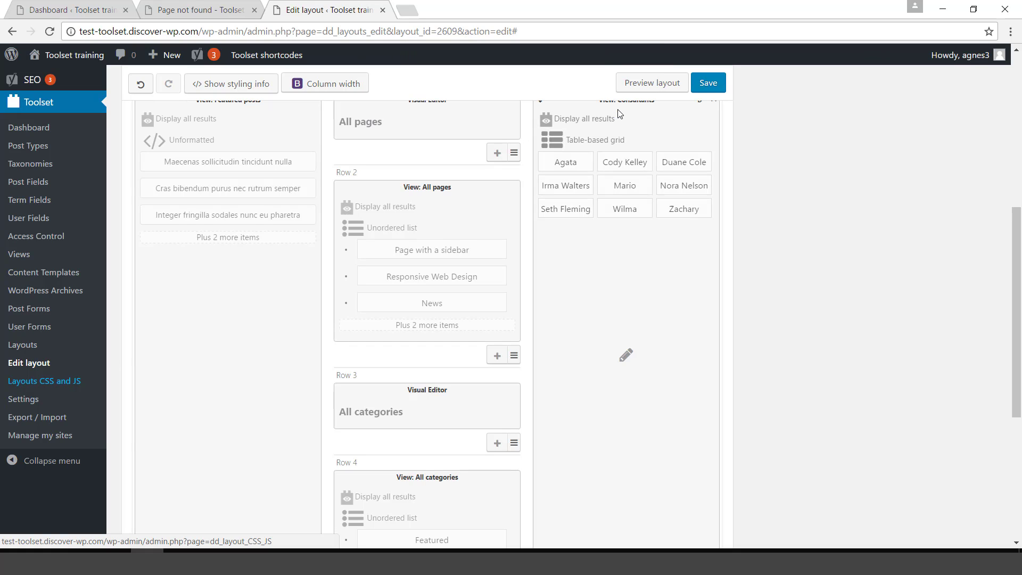
left_click(48, 382)
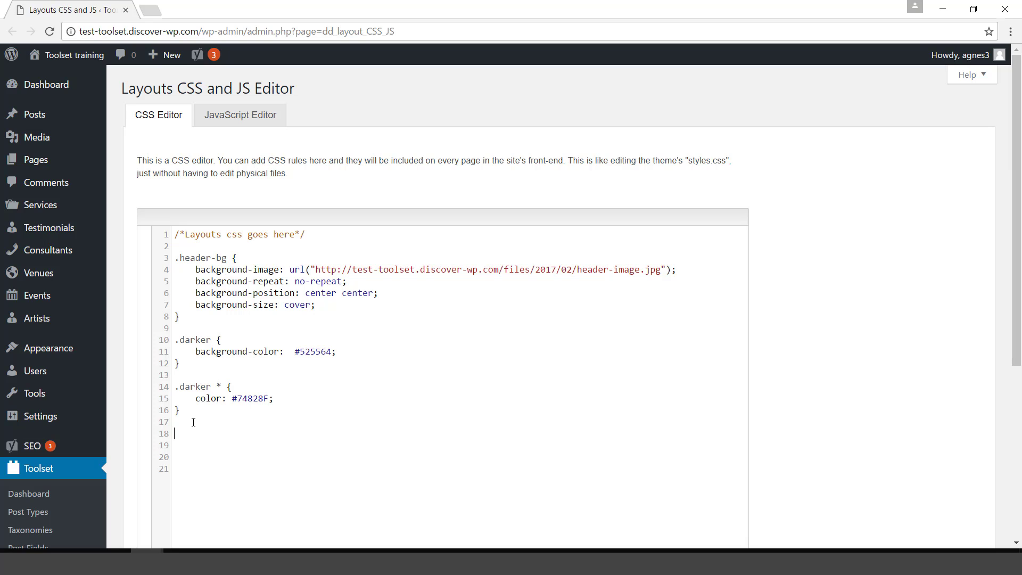
Write a .light-blue rule with background-color #96C0CE and save the Layouts CSS.
type("light-blue {")
key("Return")
type("}")
left_click(251, 431)
key("Return")
type("colo")
key("BackSpace")
key("BackSpace")
key("BackSpace")
key("BackSpace")
type("ground")
key("BackSpace")
key("BackSpace")
key("BackSpace")
key("BackSpace")
key("BackSpace")
key("BackSpace")
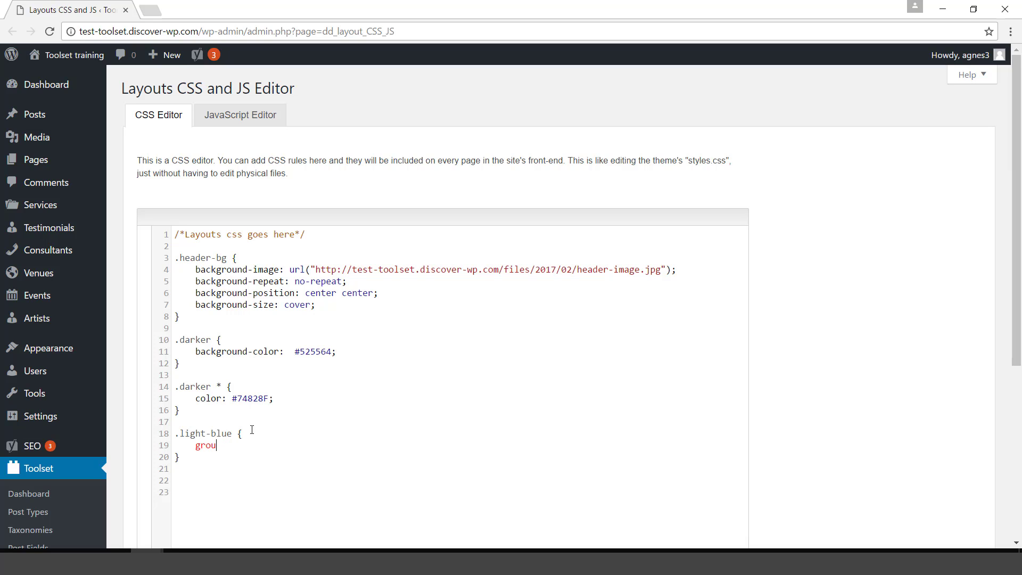
type("background-color: #96C0CE;")
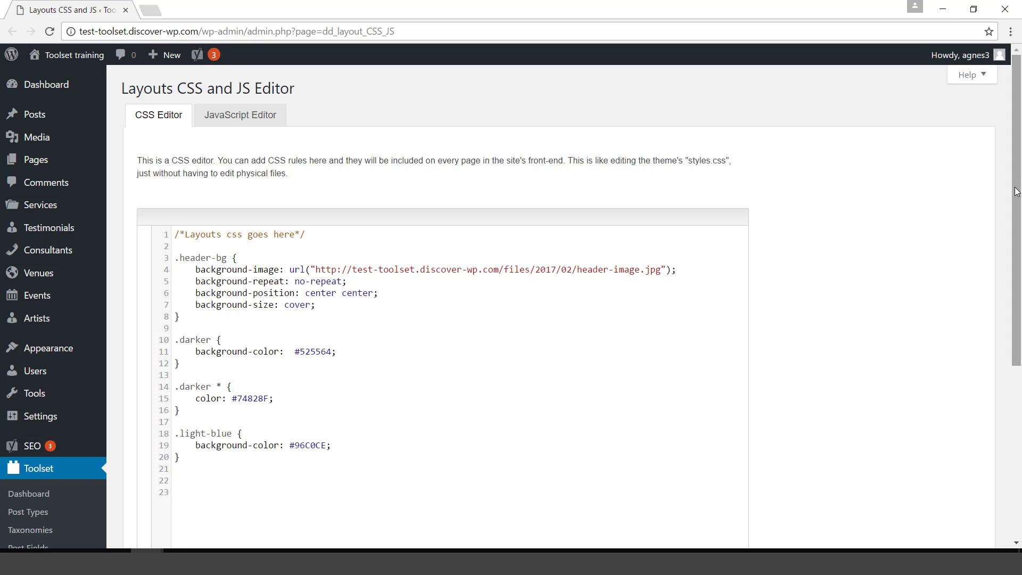
scroll(1017, 250, "down", 1)
scroll(1018, 251, "down", 2)
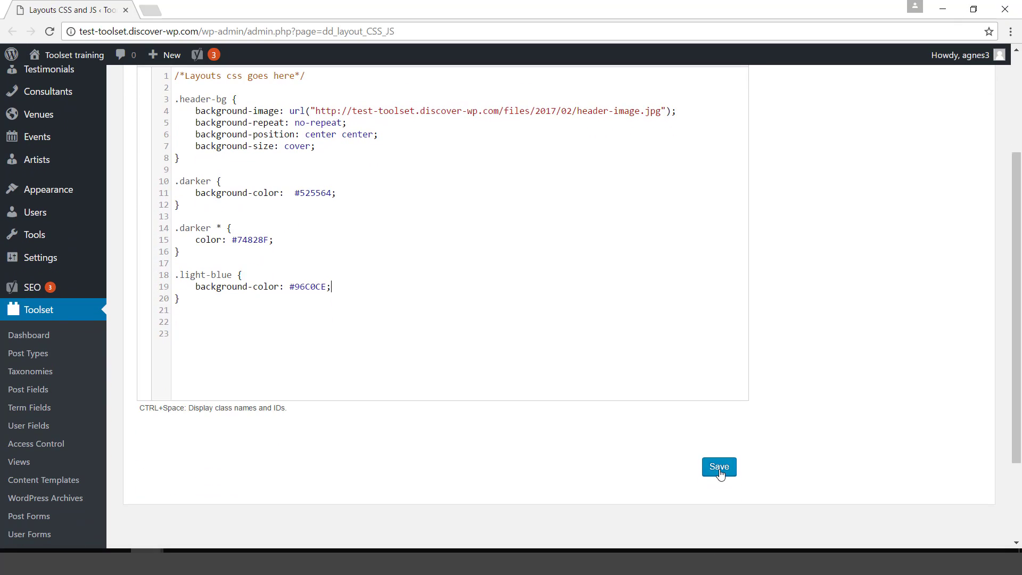
left_click(719, 468)
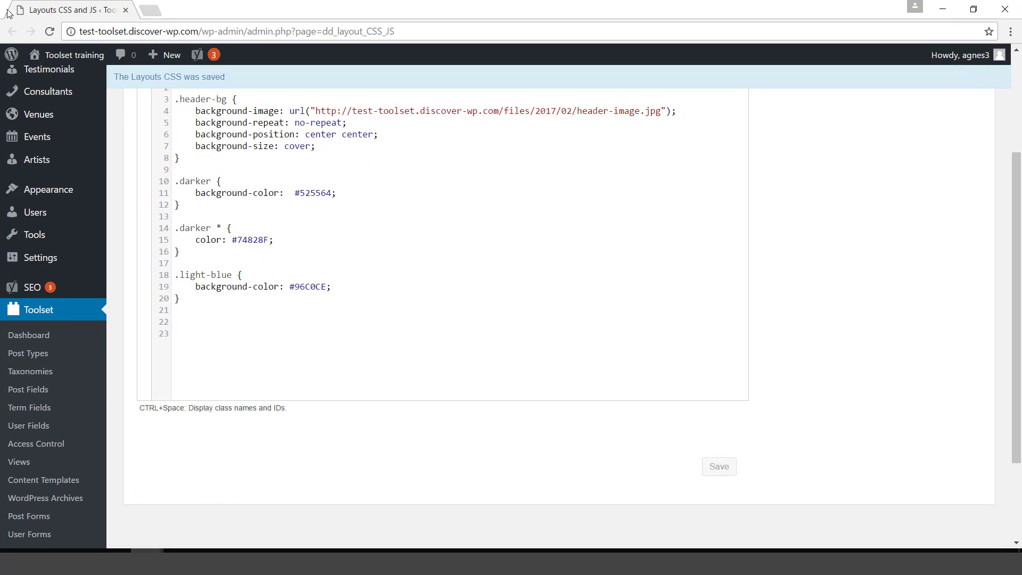
Close the CSS editor, preview the light-blue message row, and return to Row 2 in the layout editor.
left_click(125, 11)
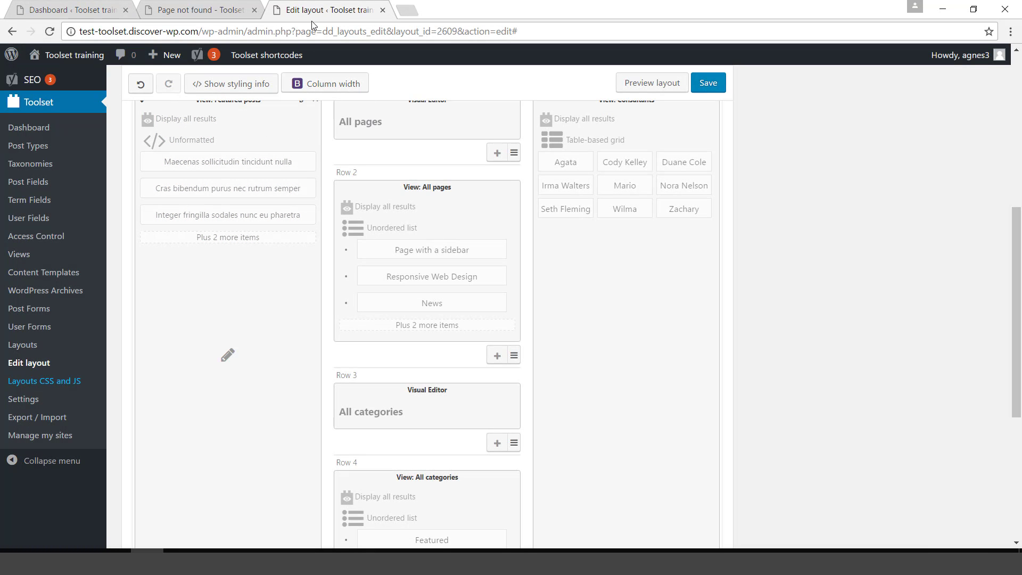
left_click(655, 86)
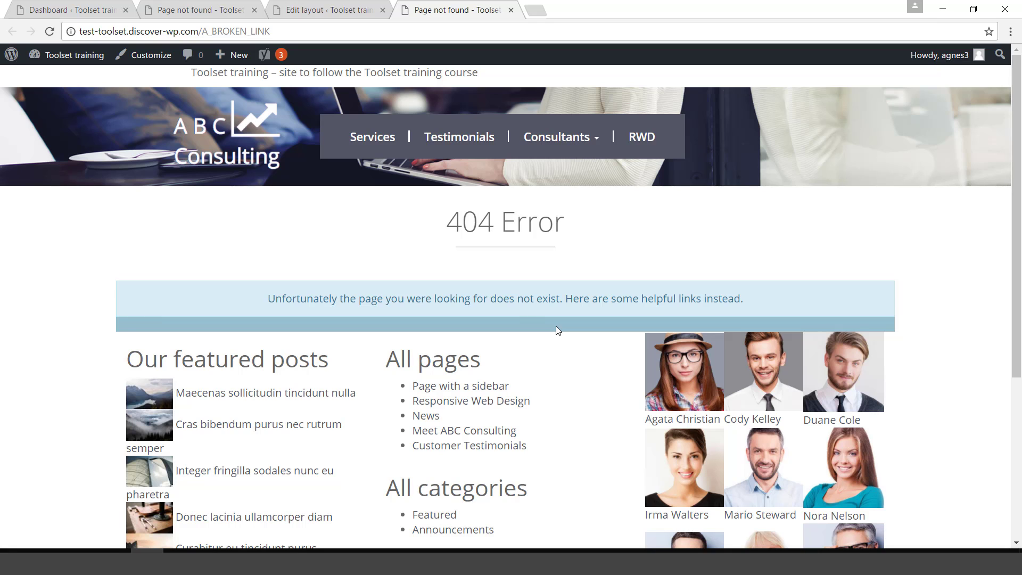
left_click(329, 8)
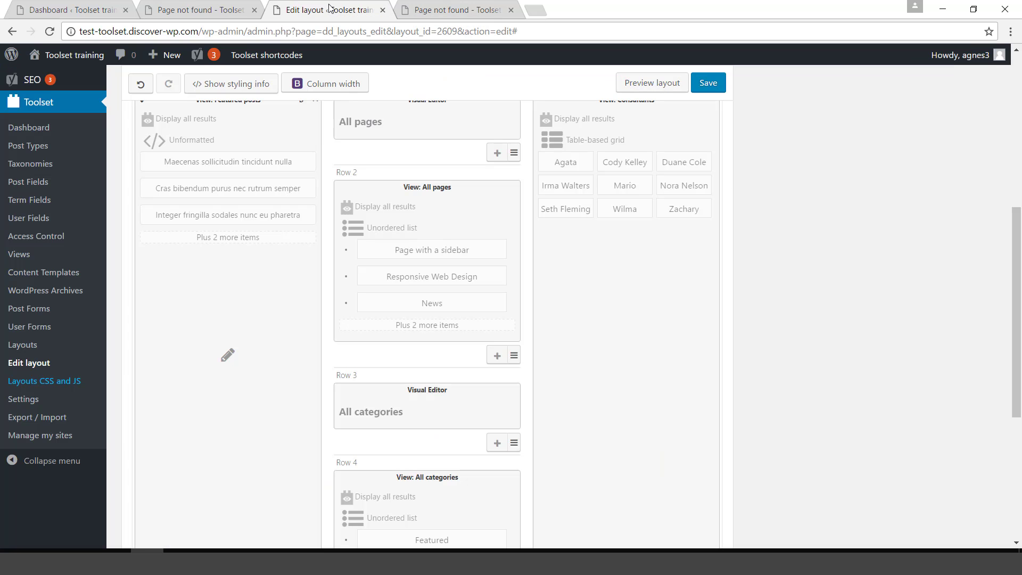
left_click_drag(1018, 315, 1018, 247)
mouse_move(706, 147)
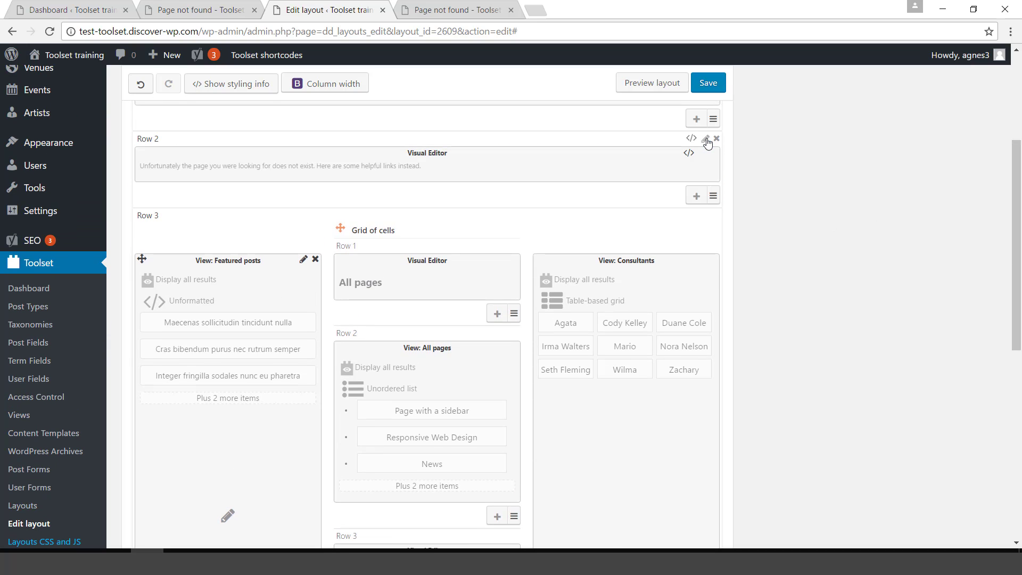
Extend Row 2's background to full width and preview the finished 404 page at /A_BROKEN_LINK.
left_click(706, 140)
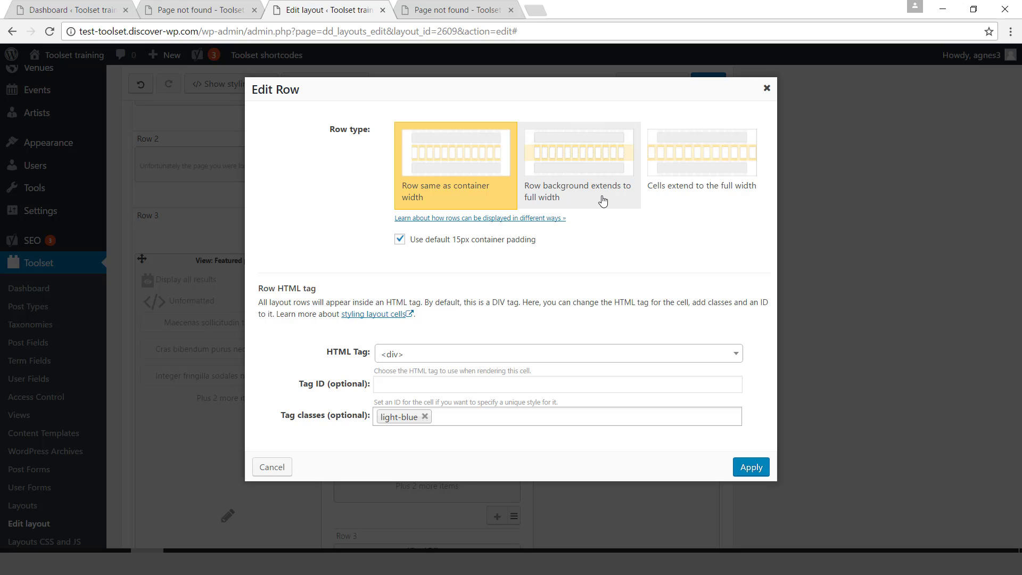
left_click(590, 166)
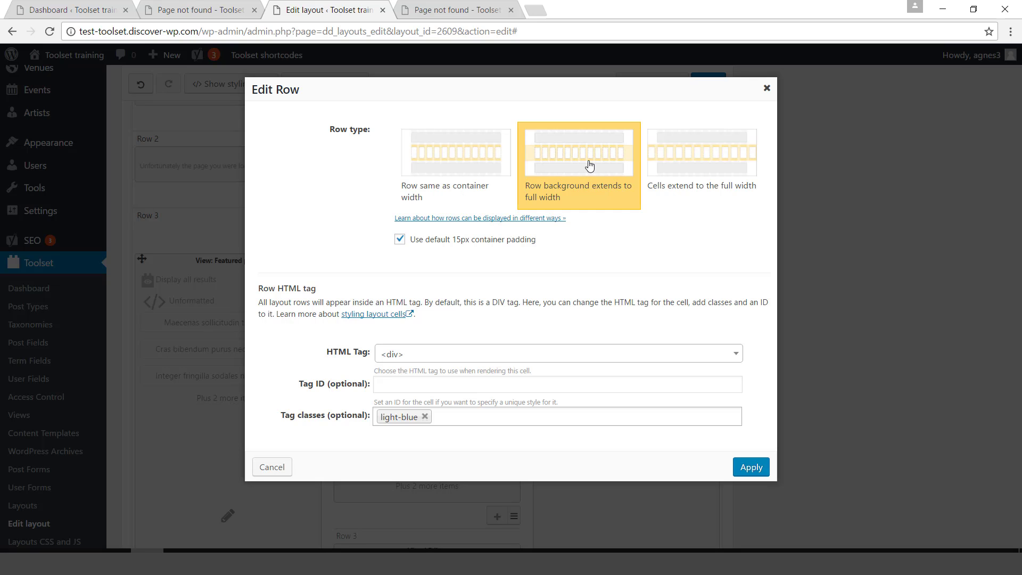
left_click(751, 467)
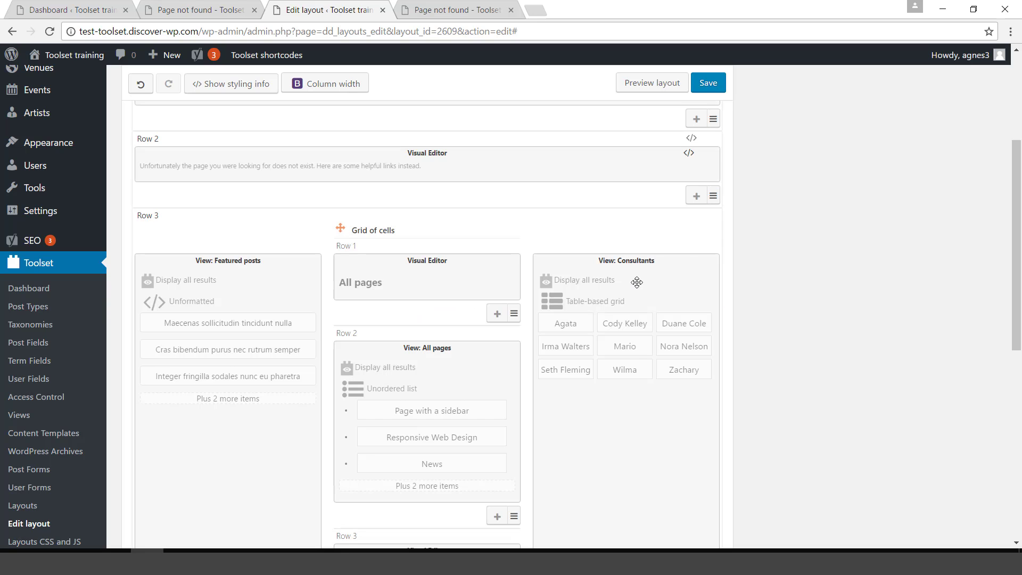
left_click(652, 85)
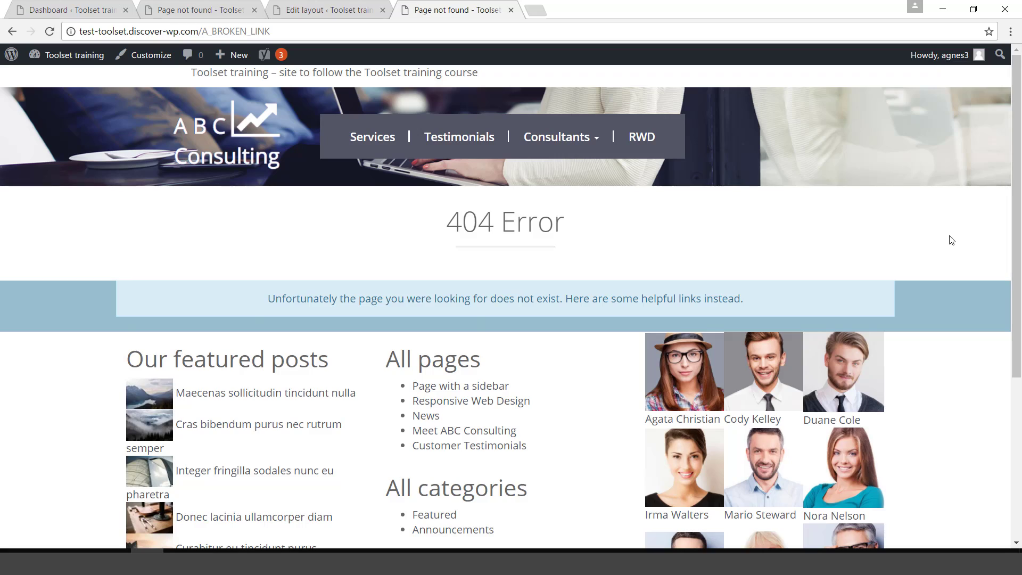
key("alt+Tab")
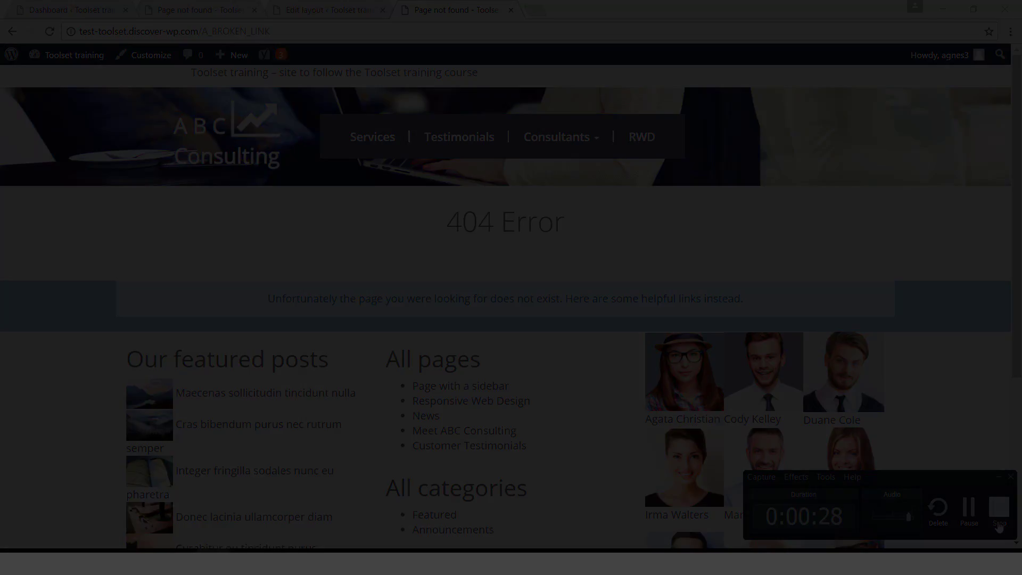